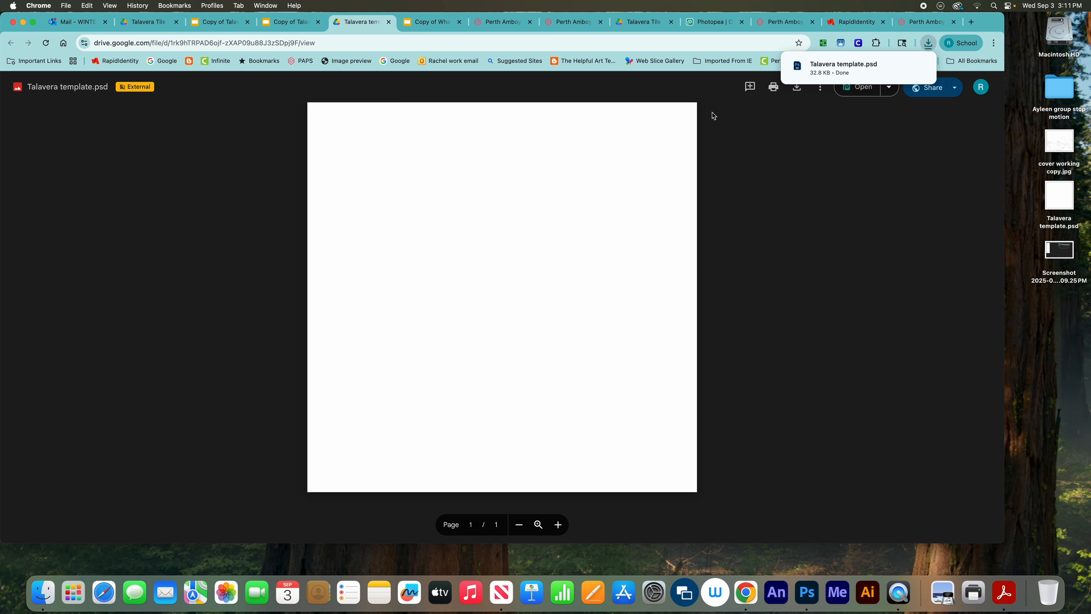
# - Switch to Photopea through the "Click here to open Photopea" link on the Tile Design Project slide
pyautogui.click(290, 23)
pyautogui.click(411, 295)
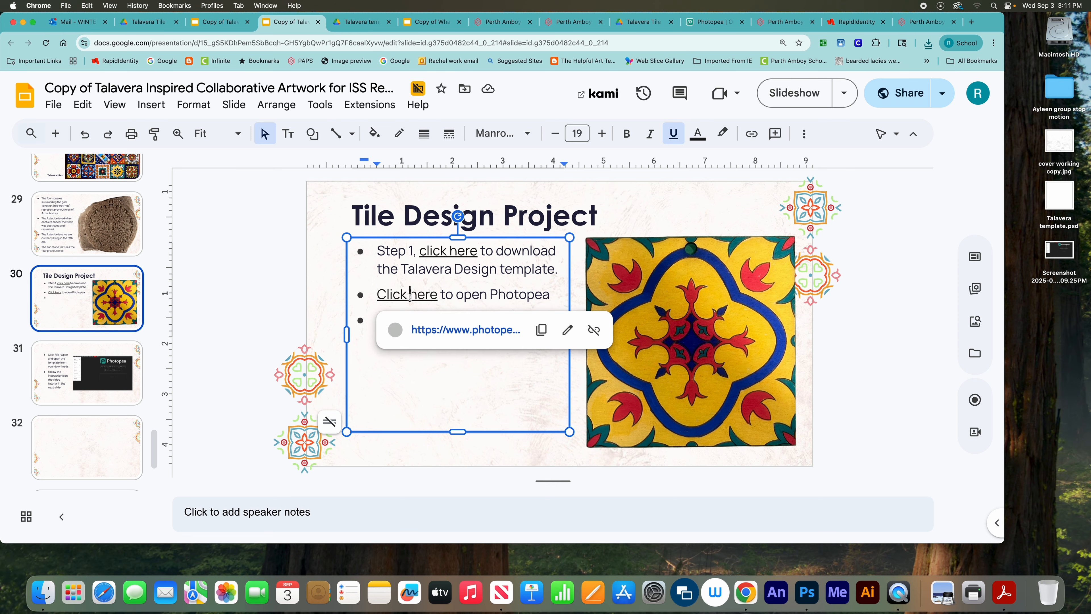
pyautogui.click(472, 331)
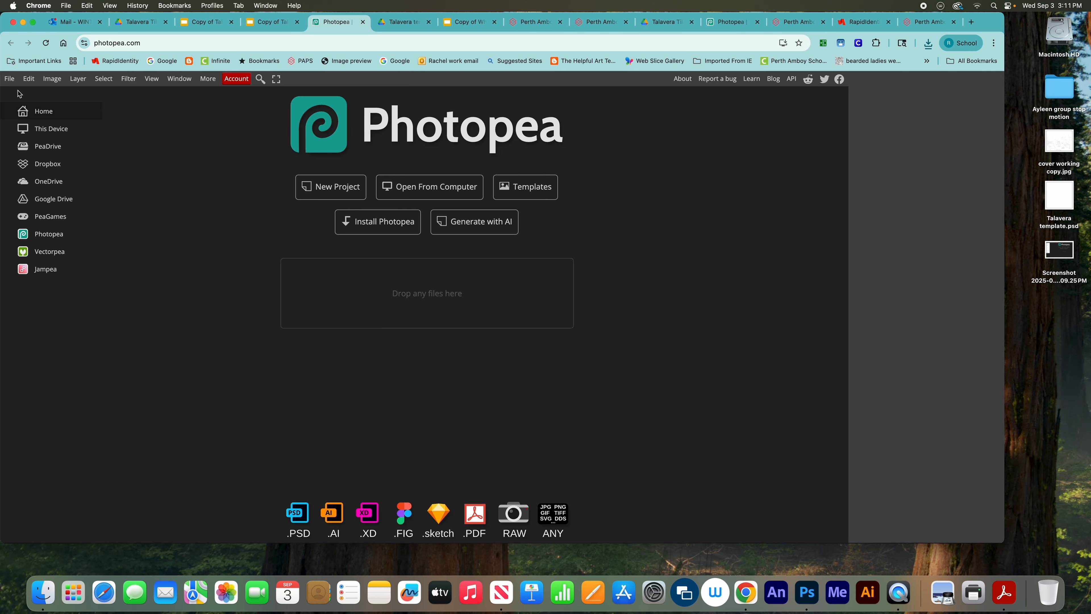
# - Open Talavera template.psd from the Desktop
pyautogui.click(10, 79)
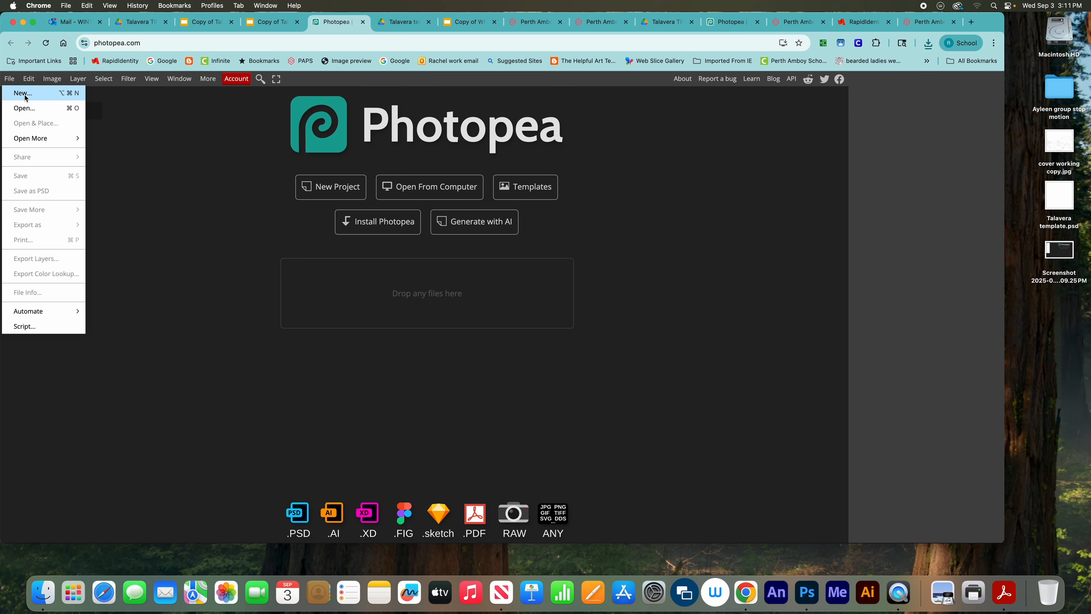
pyautogui.click(26, 108)
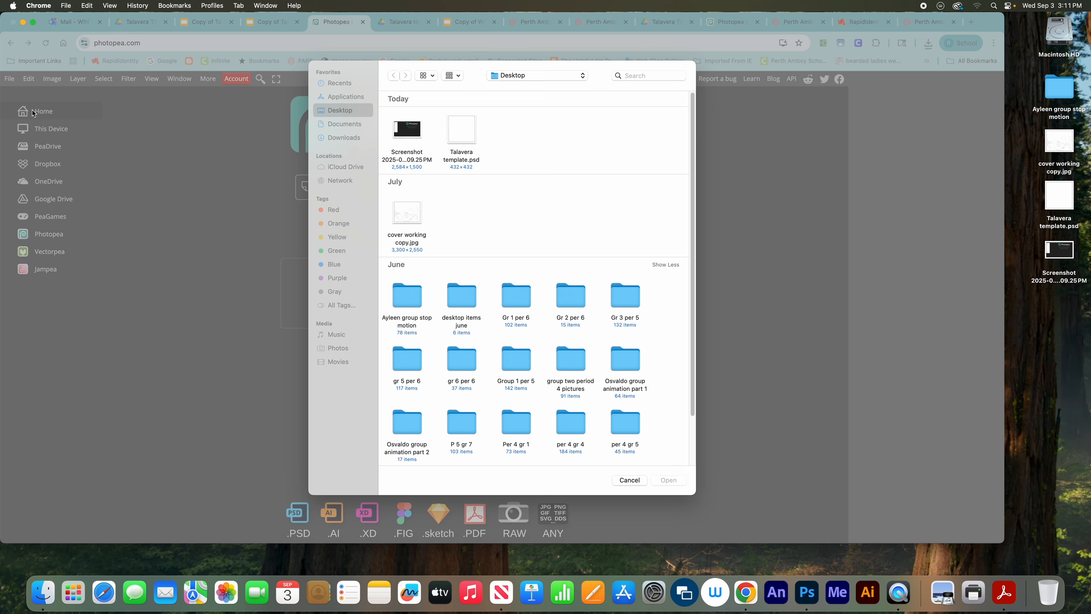
pyautogui.click(464, 143)
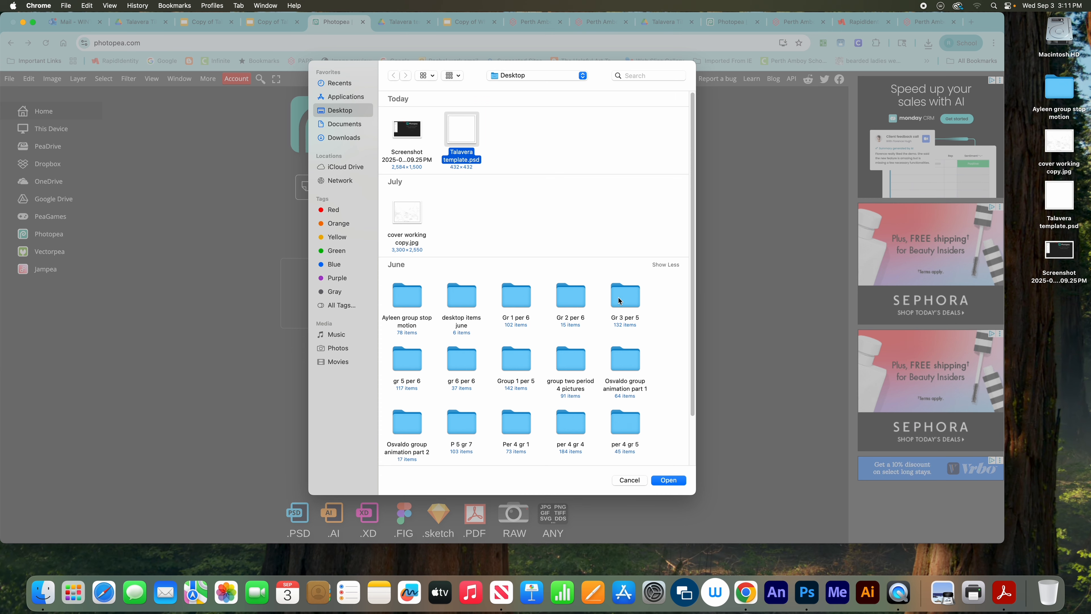
pyautogui.click(679, 481)
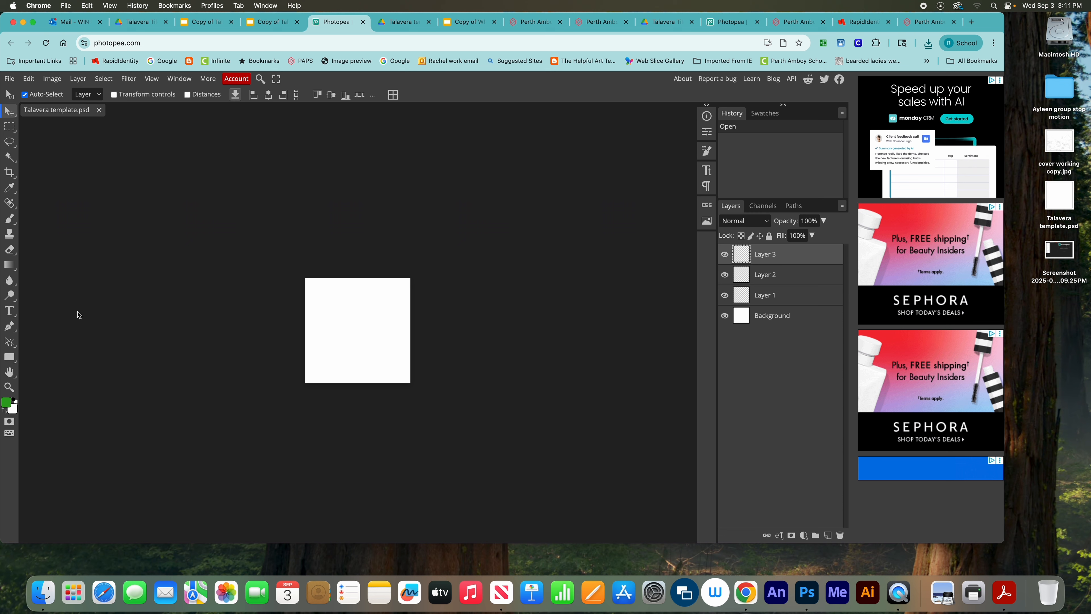
pyautogui.click(9, 387)
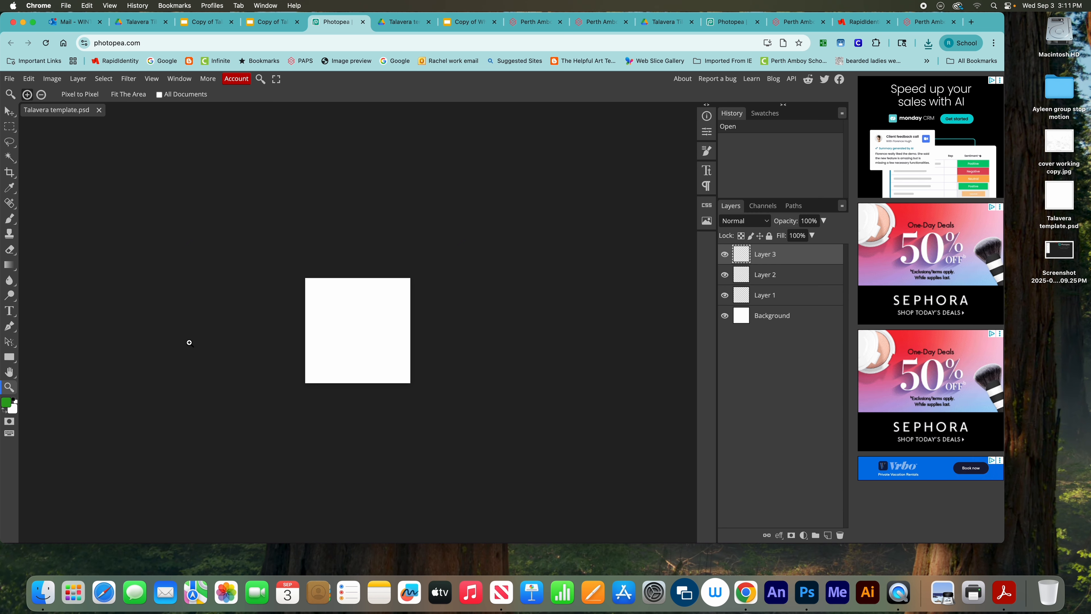
pyautogui.click(294, 324)
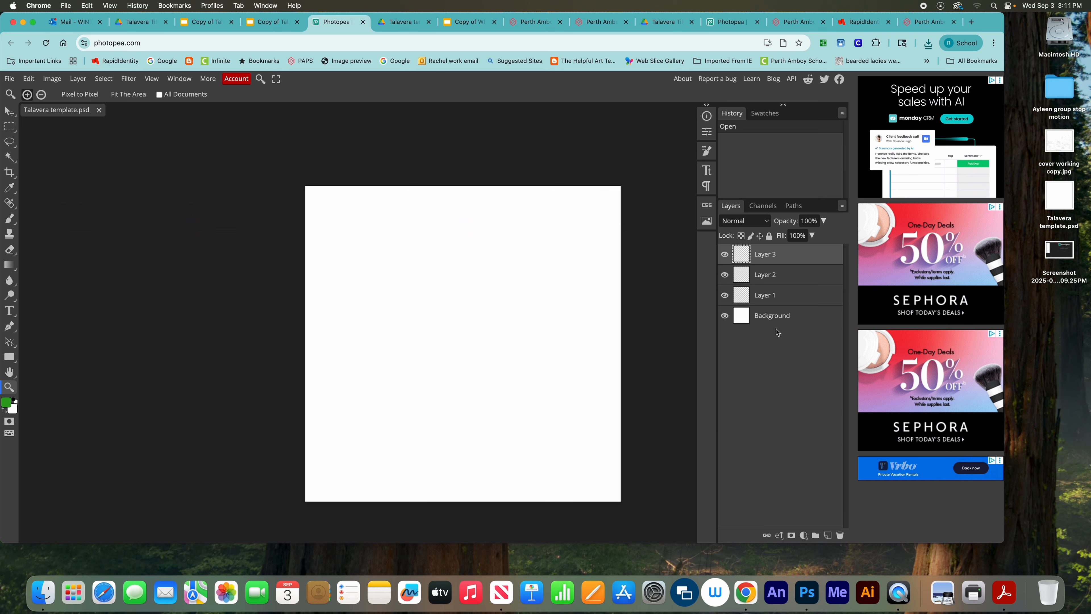
pyautogui.click(787, 298)
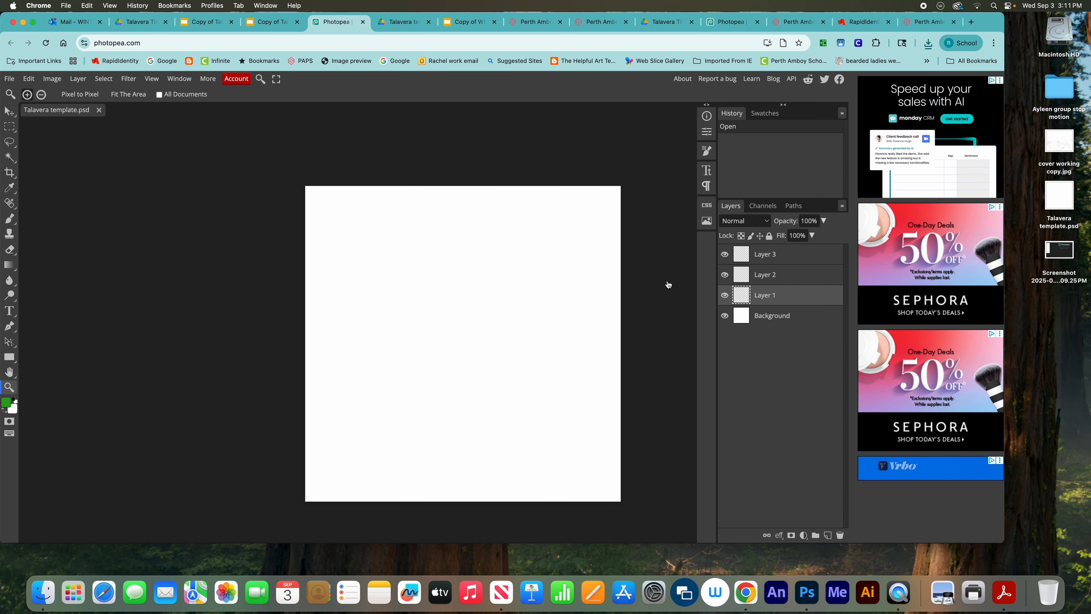
pyautogui.click(7, 404)
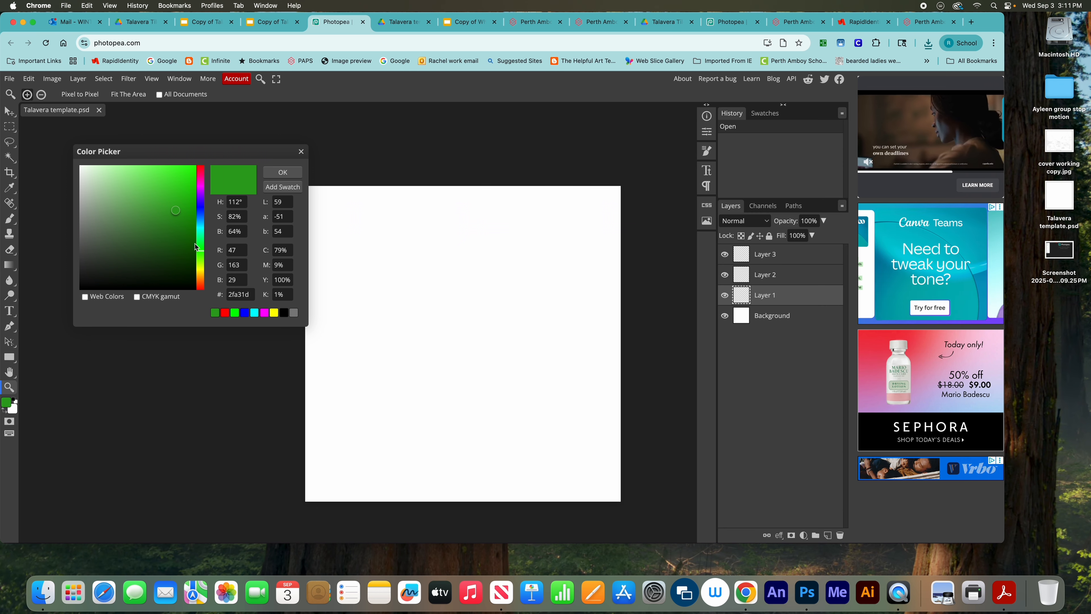
pyautogui.click(301, 151)
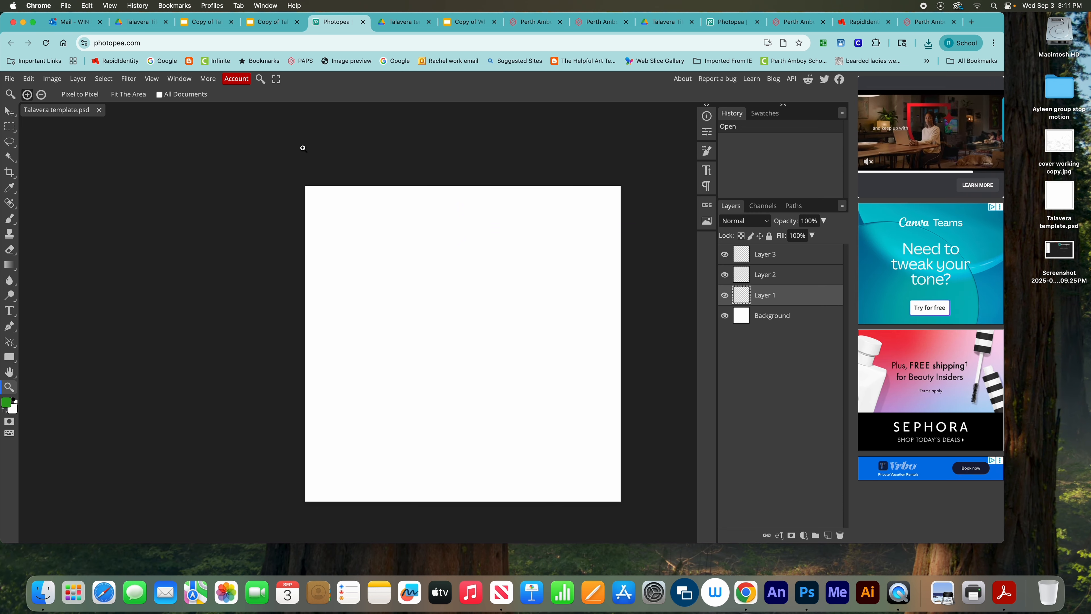
# - Fill the Background layer with black and lock it
pyautogui.click(783, 322)
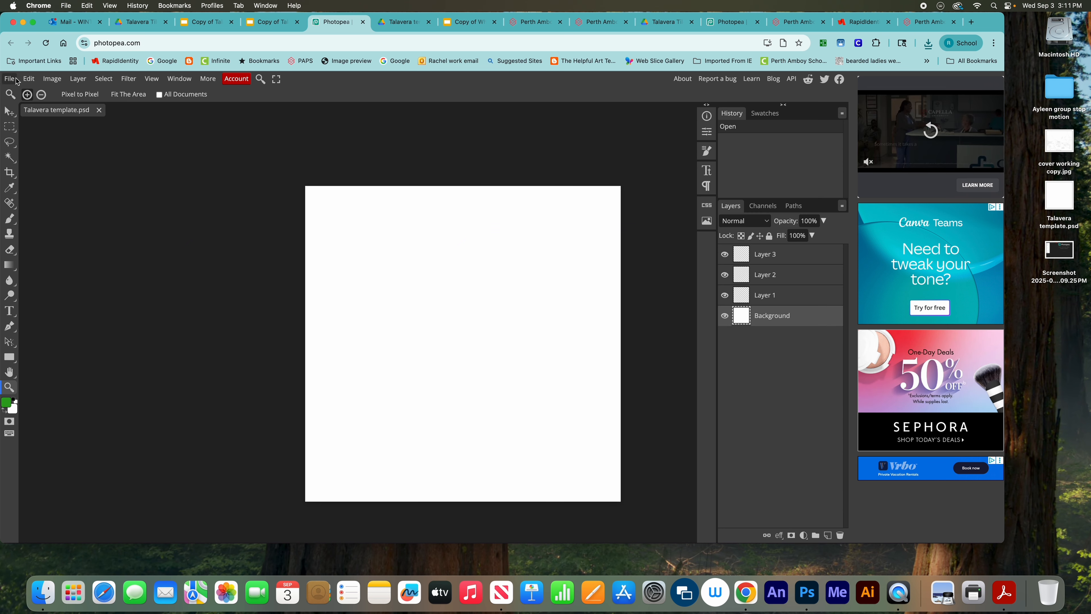
pyautogui.click(29, 78)
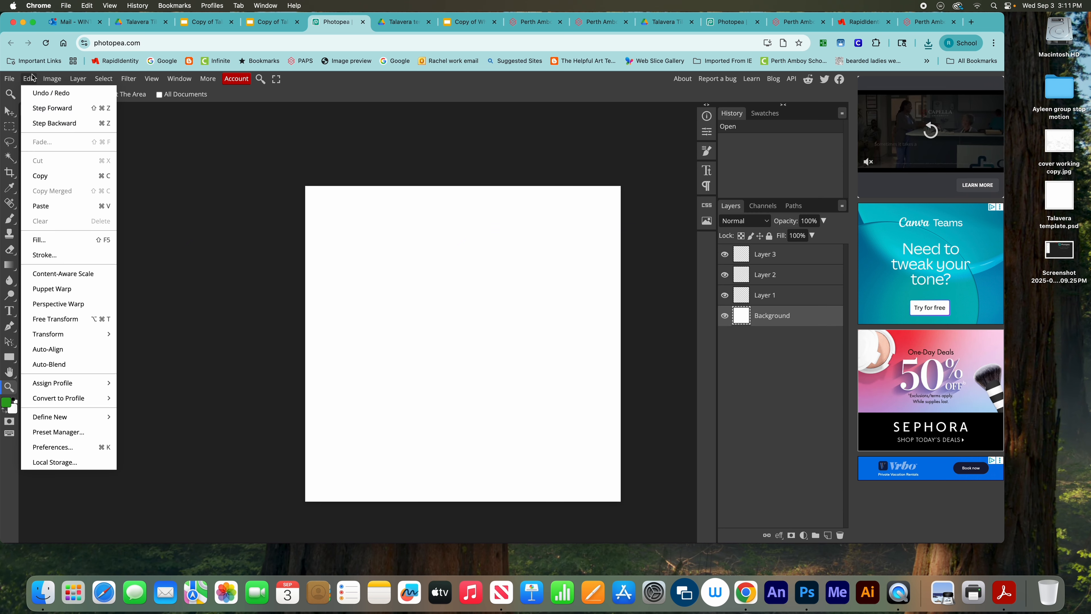
pyautogui.click(59, 249)
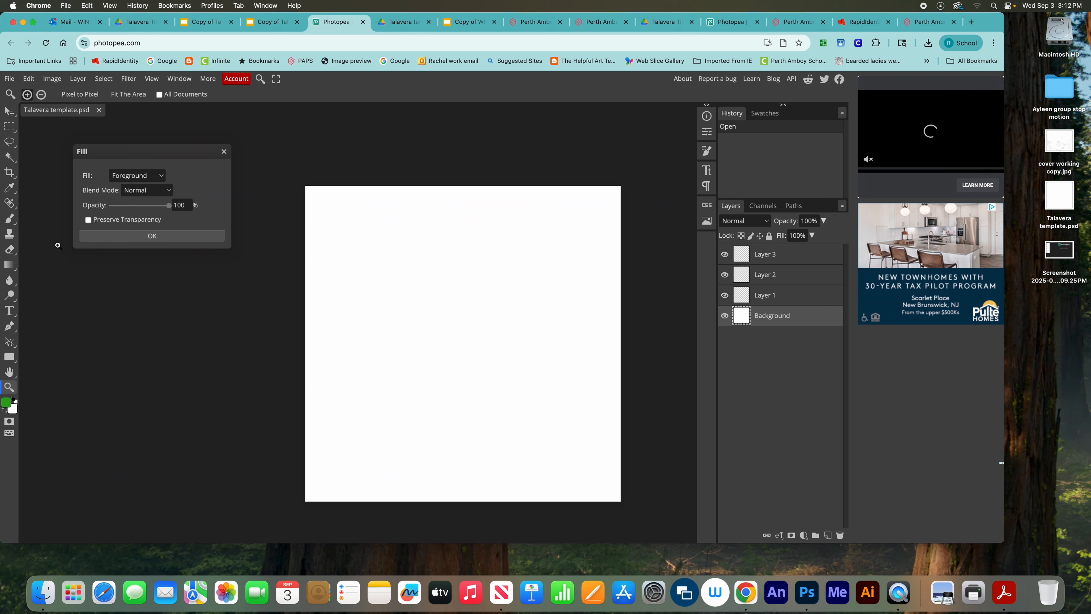
pyautogui.click(162, 179)
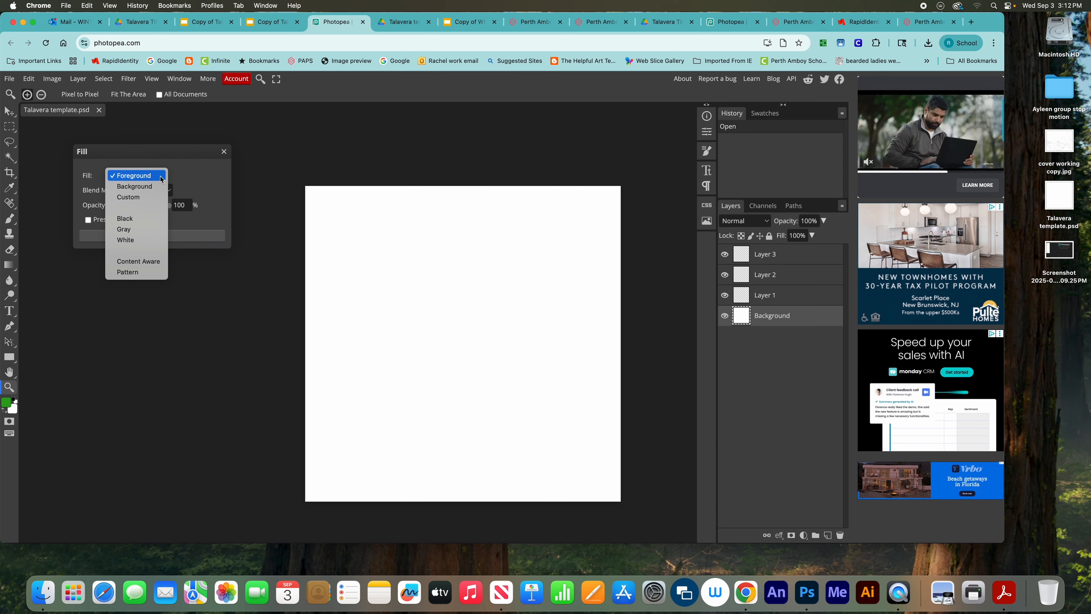
pyautogui.click(138, 218)
pyautogui.click(151, 236)
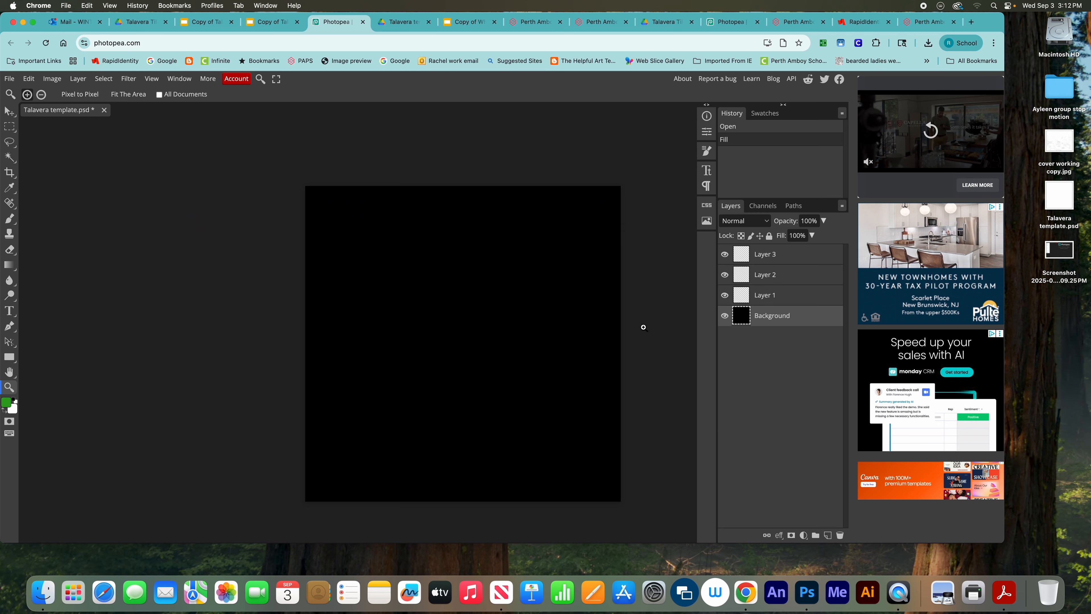
pyautogui.click(770, 235)
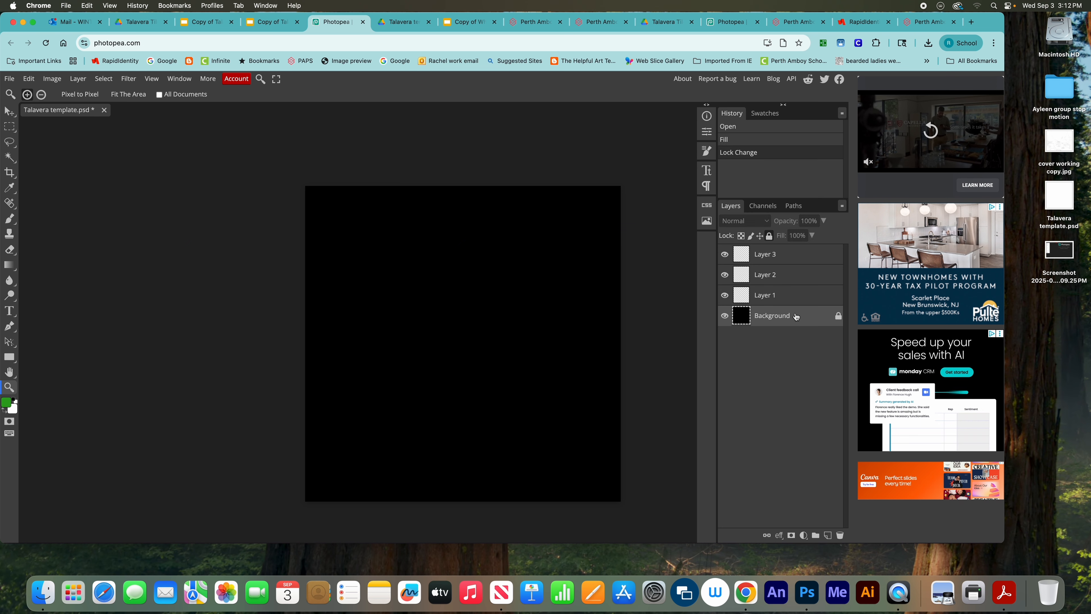
# - Isolate Layer 1 by hiding Layers 2 and 3, and set the foreground color to near-white fbfdfb
pyautogui.click(793, 297)
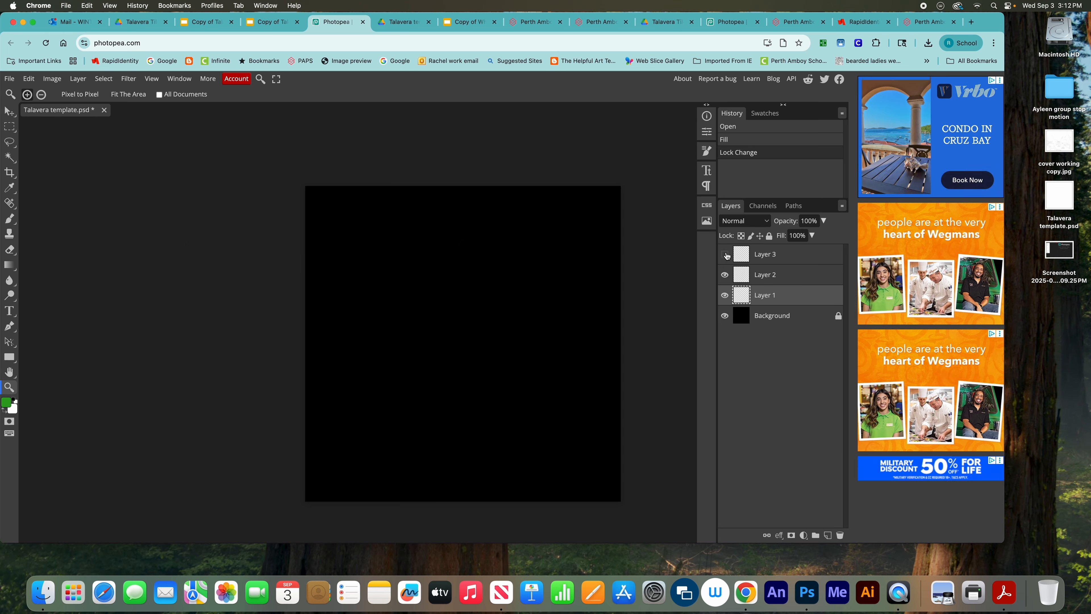
pyautogui.click(723, 275)
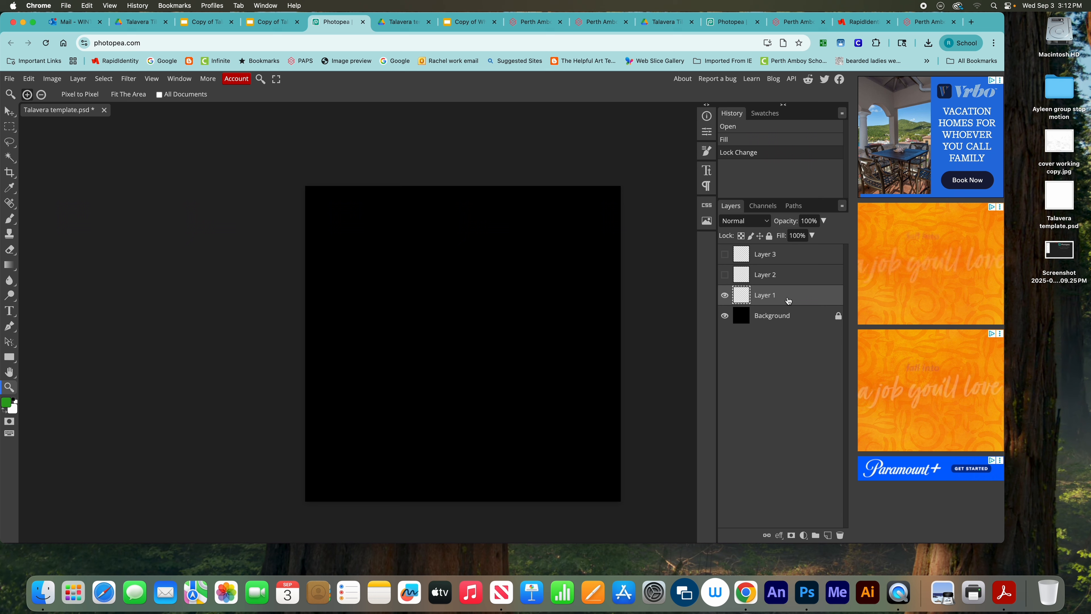
pyautogui.click(6, 404)
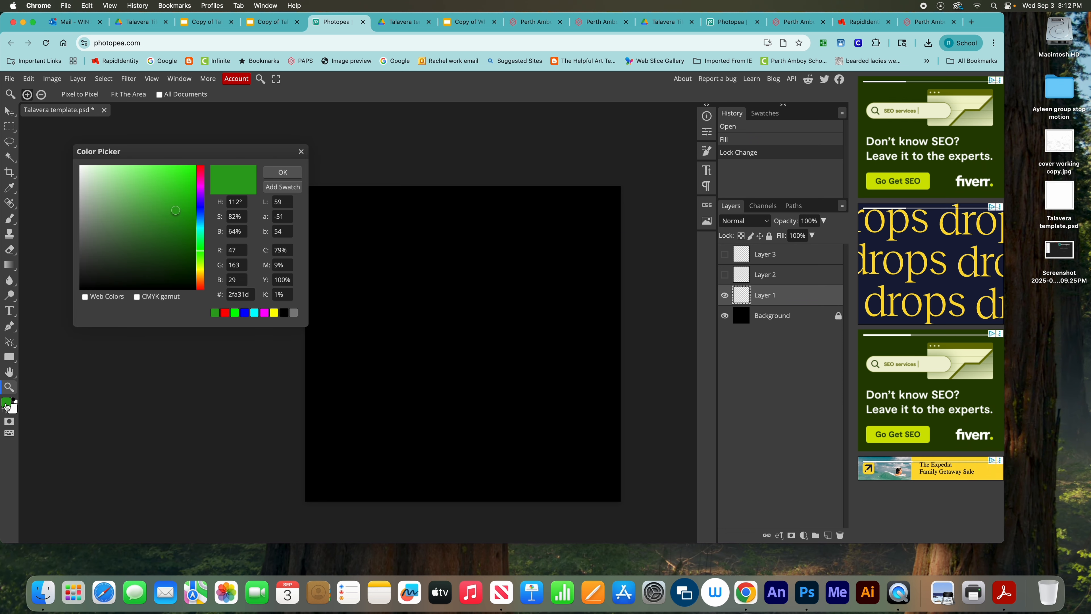
pyautogui.click(81, 166)
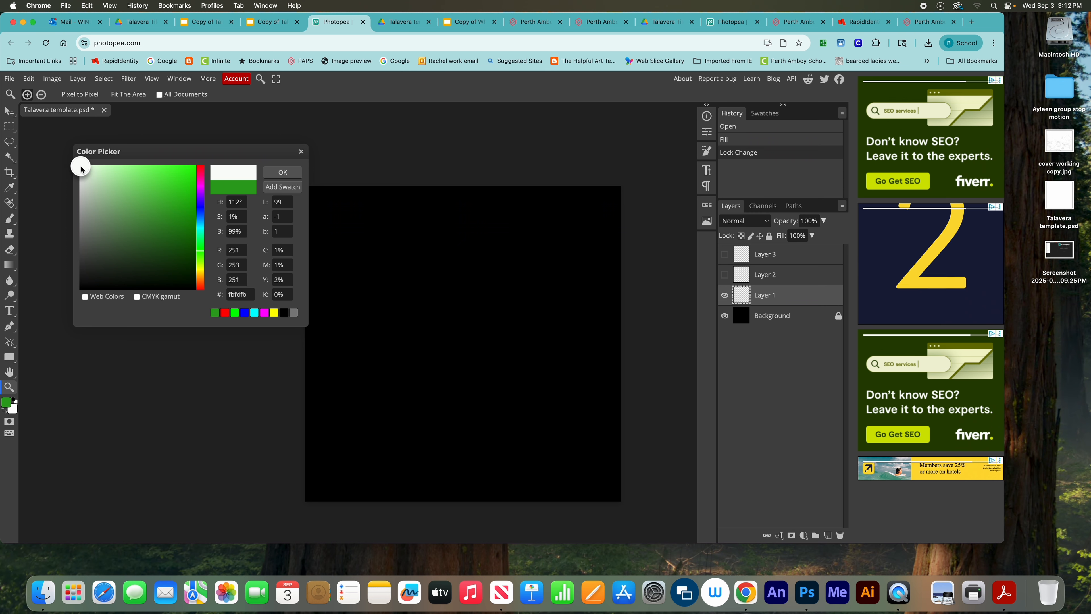
pyautogui.click(295, 175)
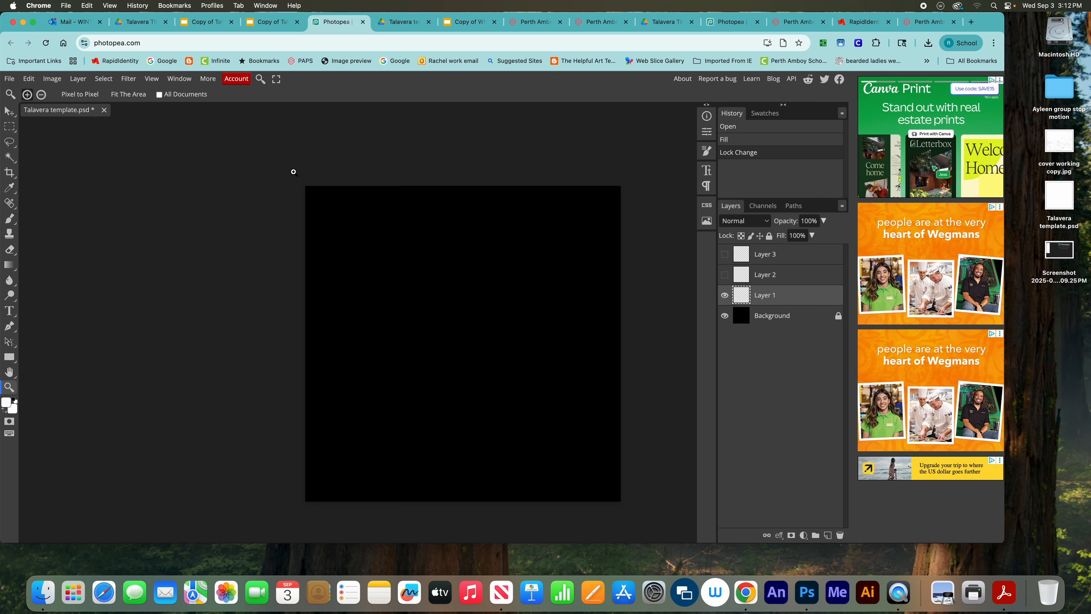
# - Set the Brush tool to Mandala symmetry with 4 rays across the canvas, keeping the symmetry path's default size
pyautogui.click(12, 223)
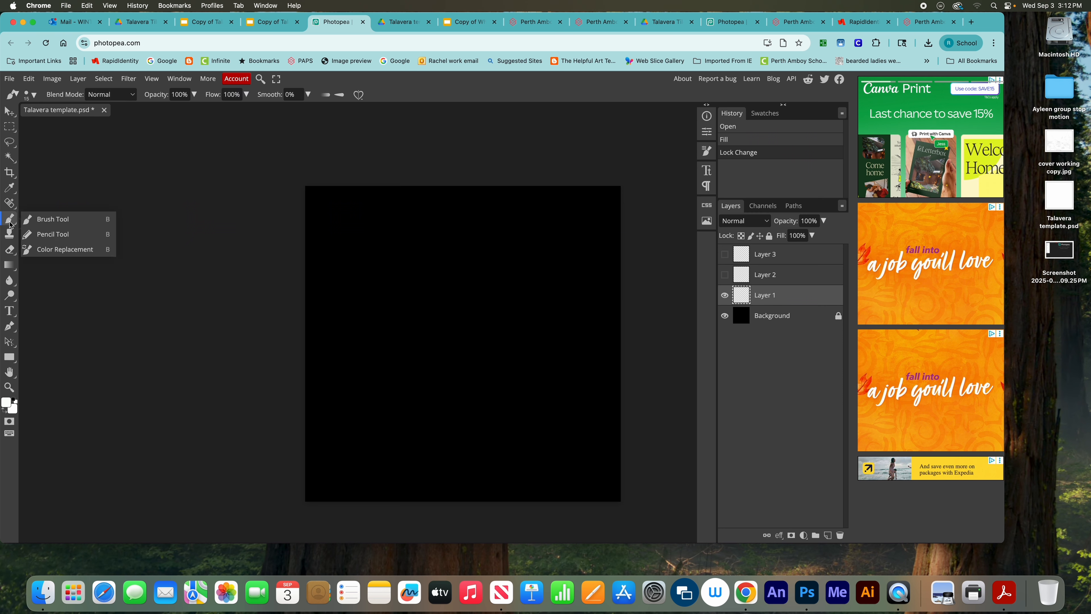
pyautogui.click(49, 224)
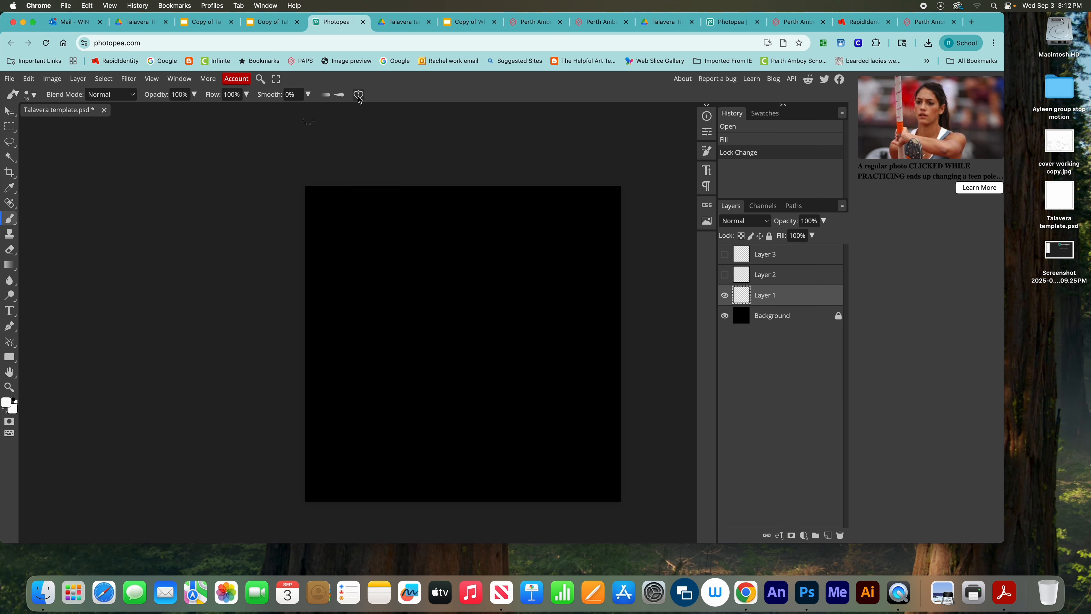
pyautogui.click(9, 112)
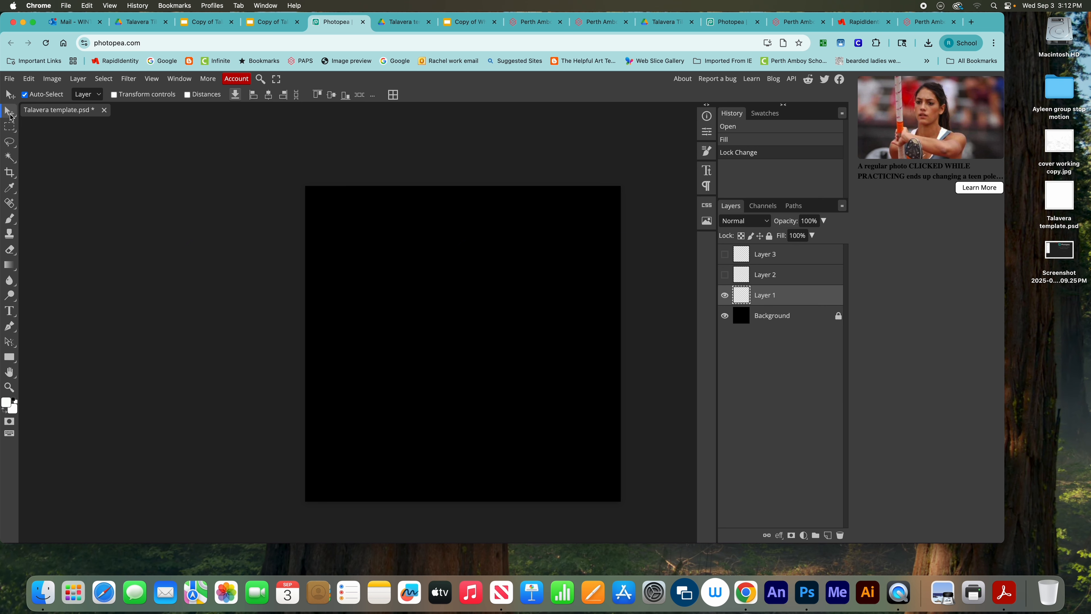
pyautogui.click(11, 220)
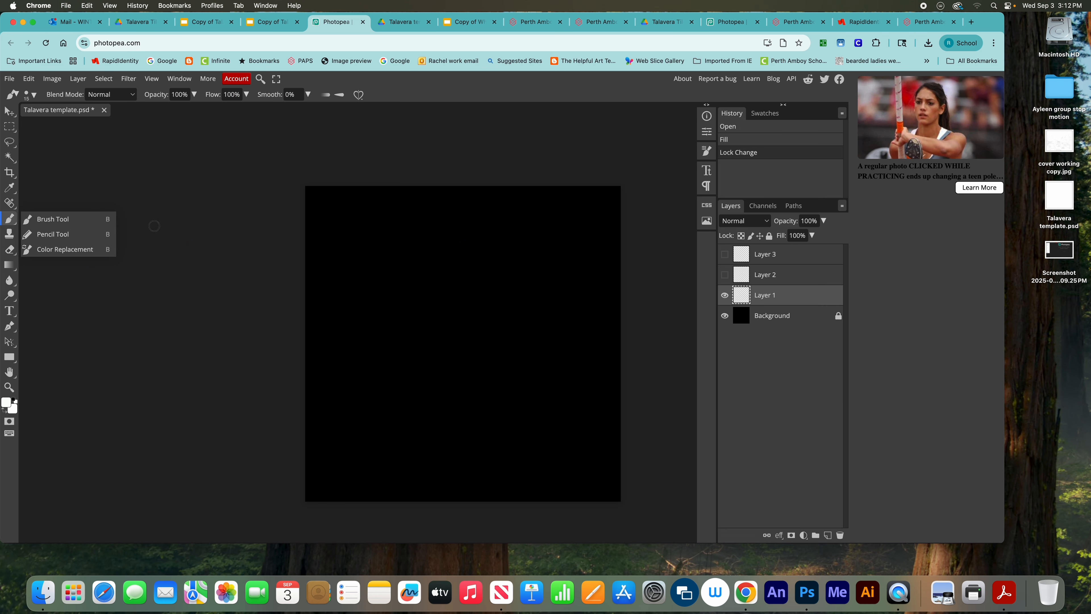
pyautogui.click(74, 218)
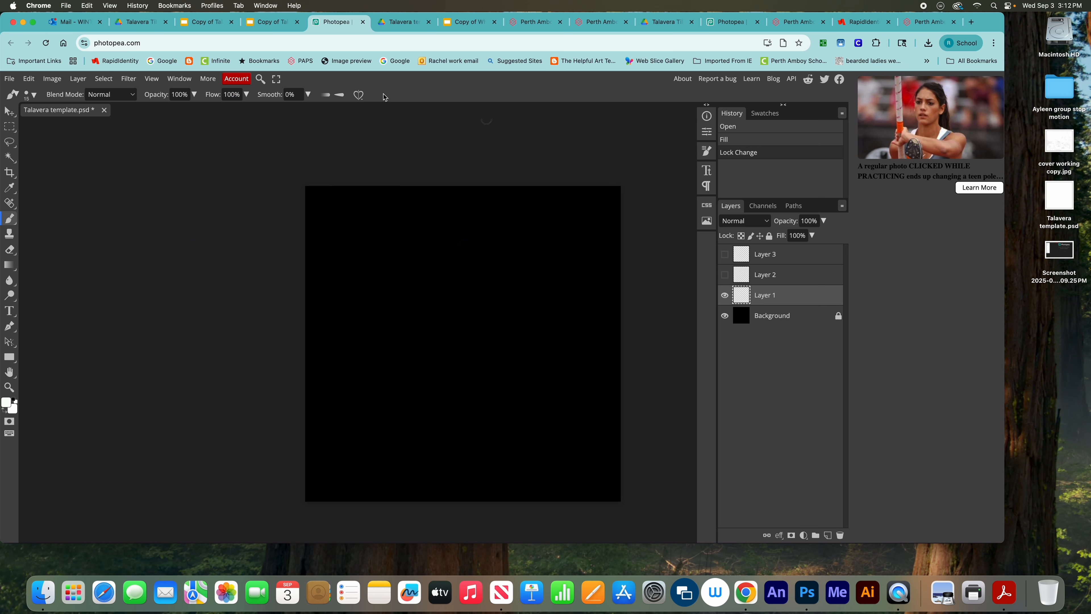
pyautogui.click(359, 95)
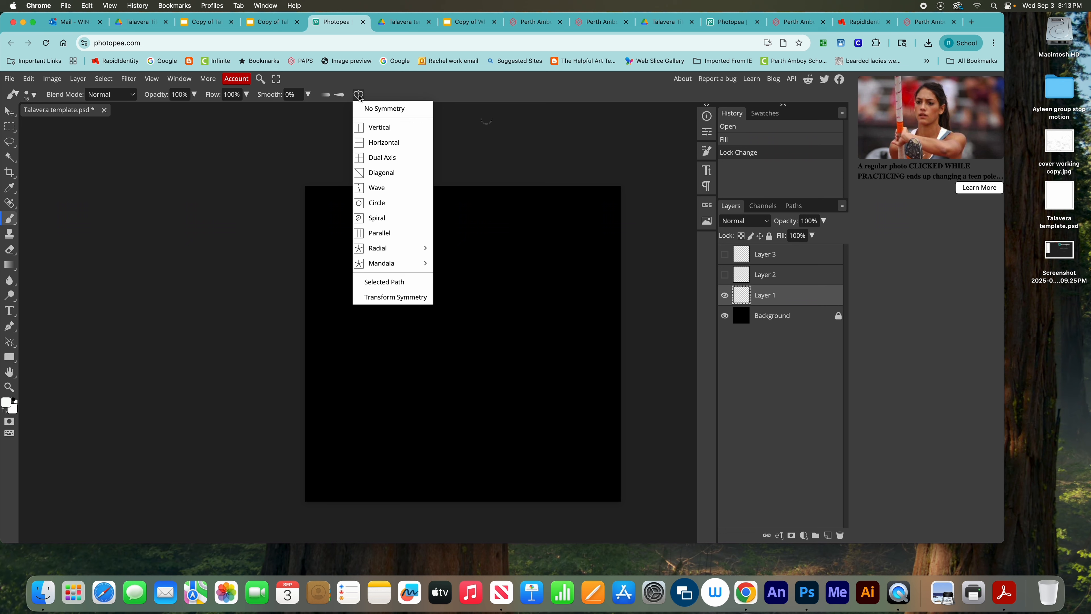
pyautogui.moveTo(412, 263)
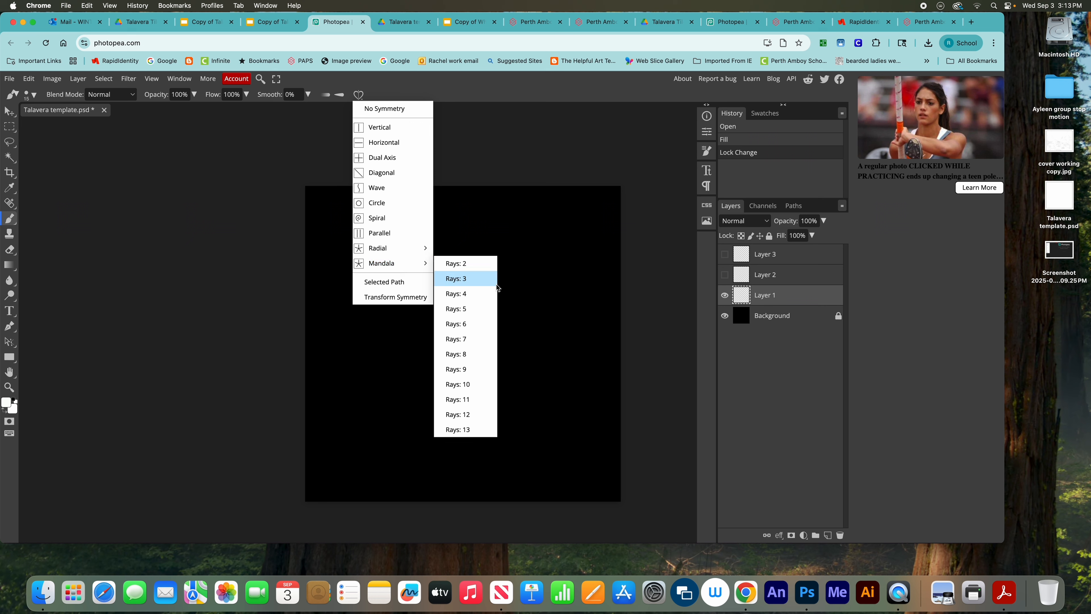
pyautogui.click(479, 296)
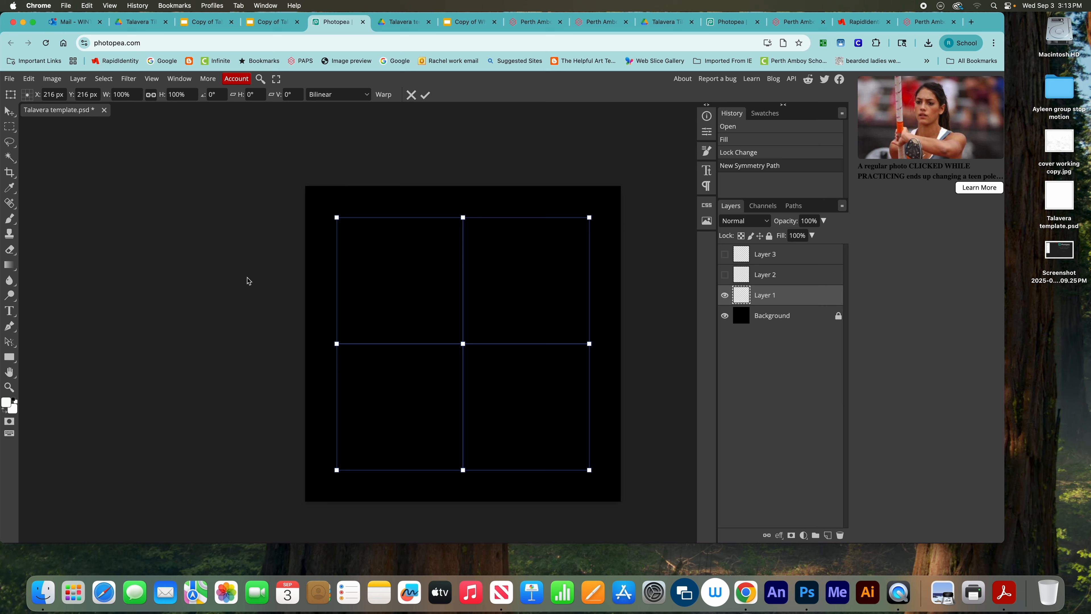
pyautogui.click(10, 220)
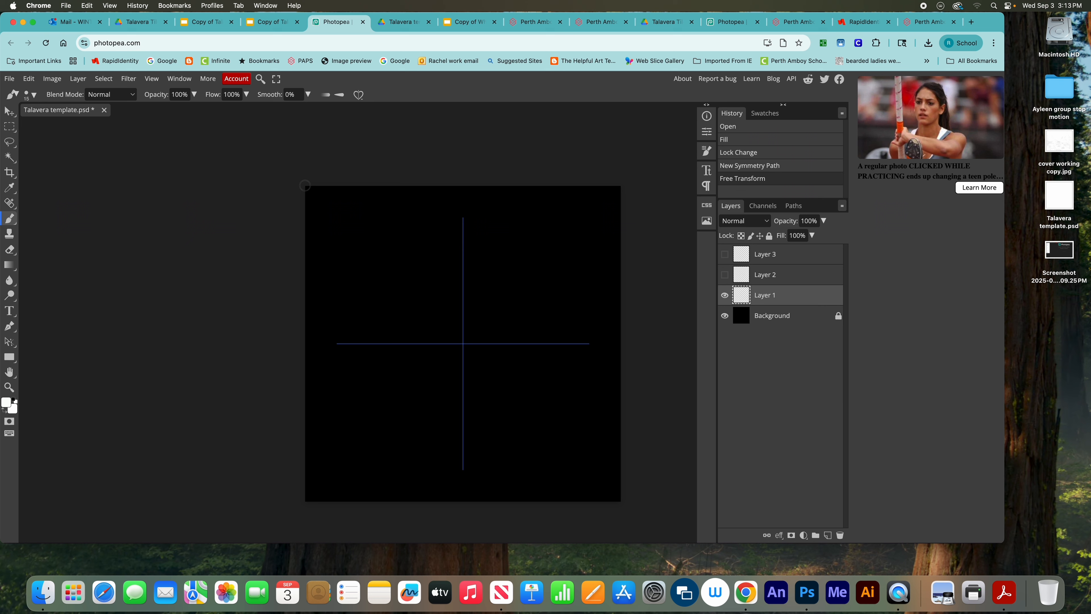
# - Paint a white mirrored line pattern on Layer 1, starting from the canvas's upper-left corner and crossing around its center
pyautogui.moveTo(305, 186)
pyautogui.mouseDown()
pyautogui.moveTo(363, 244)
pyautogui.moveTo(410, 370)
pyautogui.moveTo(449, 390)
pyautogui.moveTo(659, 418)
pyautogui.mouseUp()
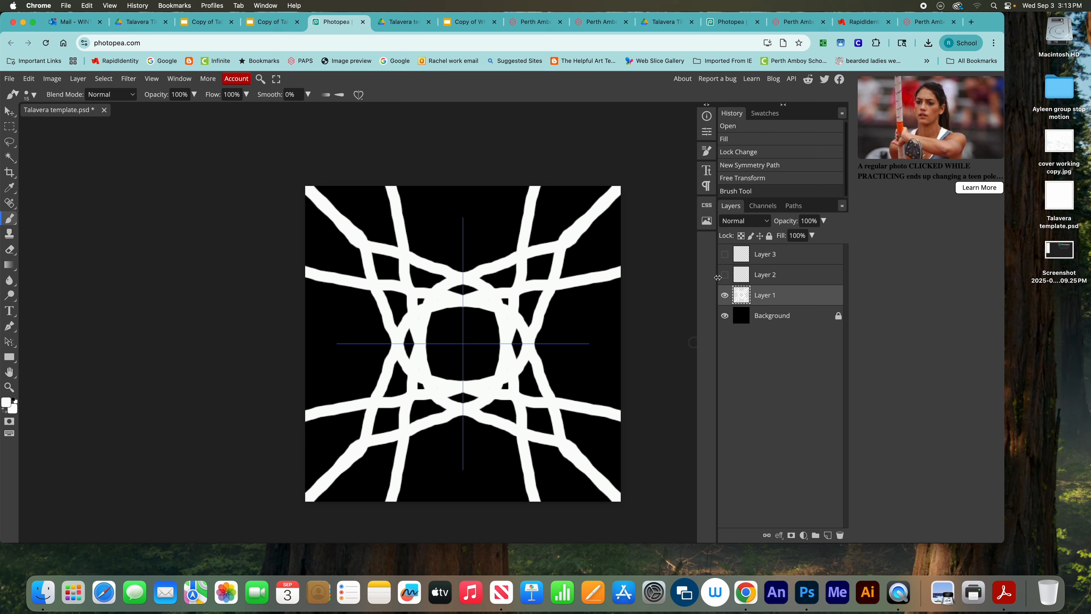
# - Hide Layer 1 and make Layer 2 the visible, active layer
pyautogui.click(725, 296)
pyautogui.click(779, 280)
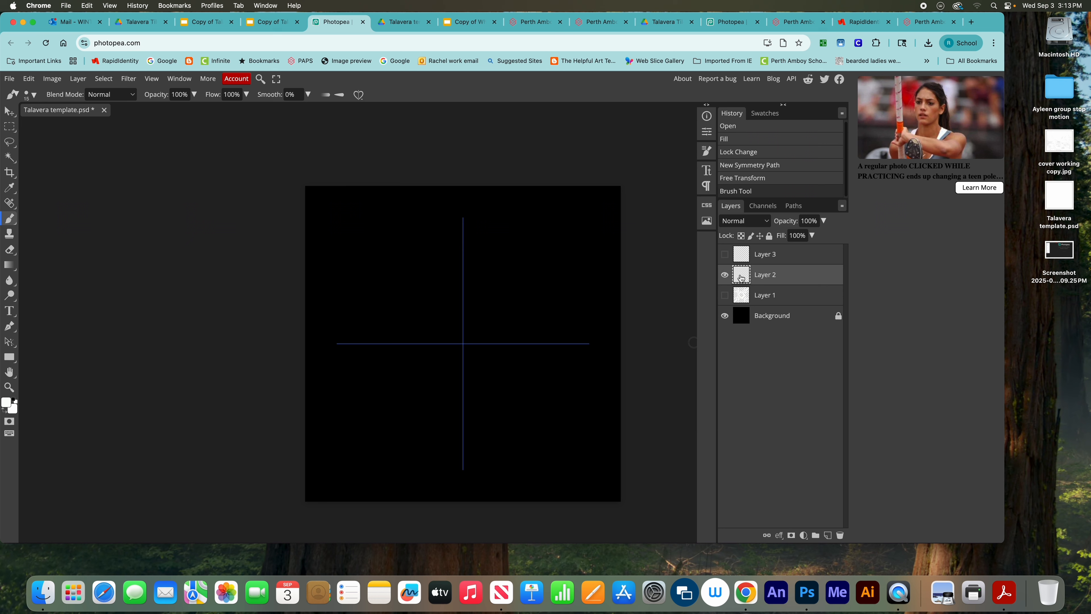
# - Set the Brush tool to Radial symmetry with 4 rays and paint white curved petal outlines on Layer 2, from the canvas's upper edge toward its center
pyautogui.click(359, 95)
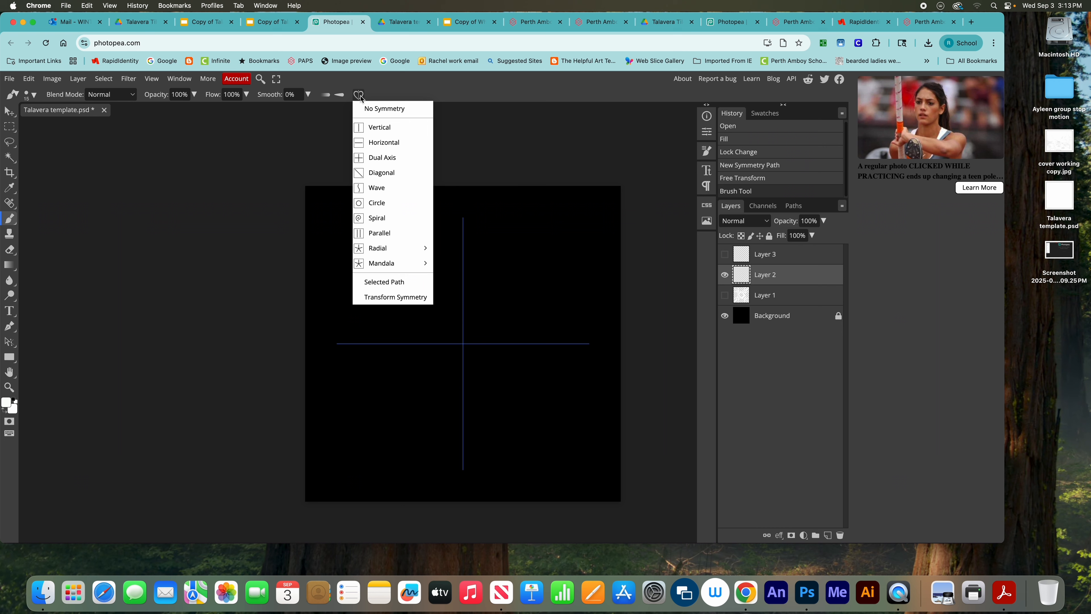
pyautogui.moveTo(378, 248)
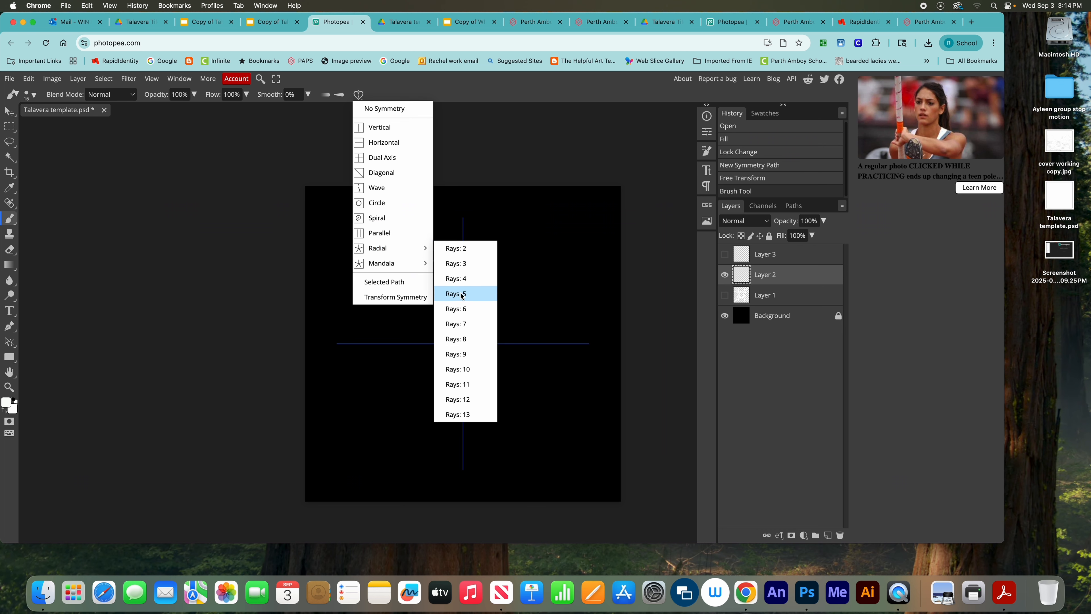
pyautogui.click(468, 279)
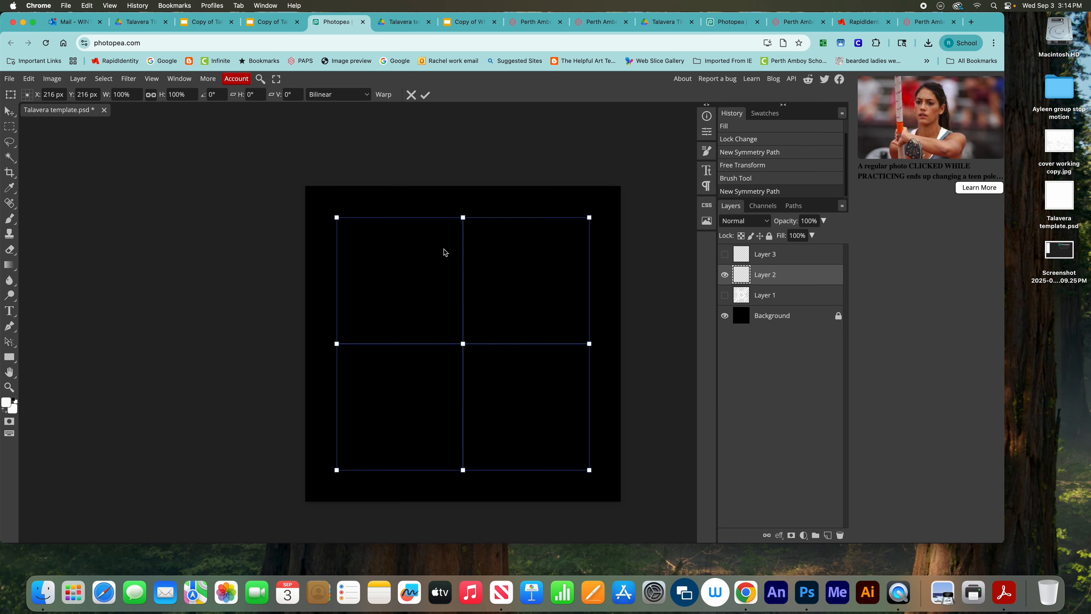
pyautogui.click(10, 219)
pyautogui.moveTo(451, 184)
pyautogui.mouseDown()
pyautogui.moveTo(442, 215)
pyautogui.moveTo(465, 251)
pyautogui.moveTo(524, 274)
pyautogui.moveTo(486, 295)
pyautogui.moveTo(491, 313)
pyautogui.moveTo(463, 340)
pyautogui.mouseUp()
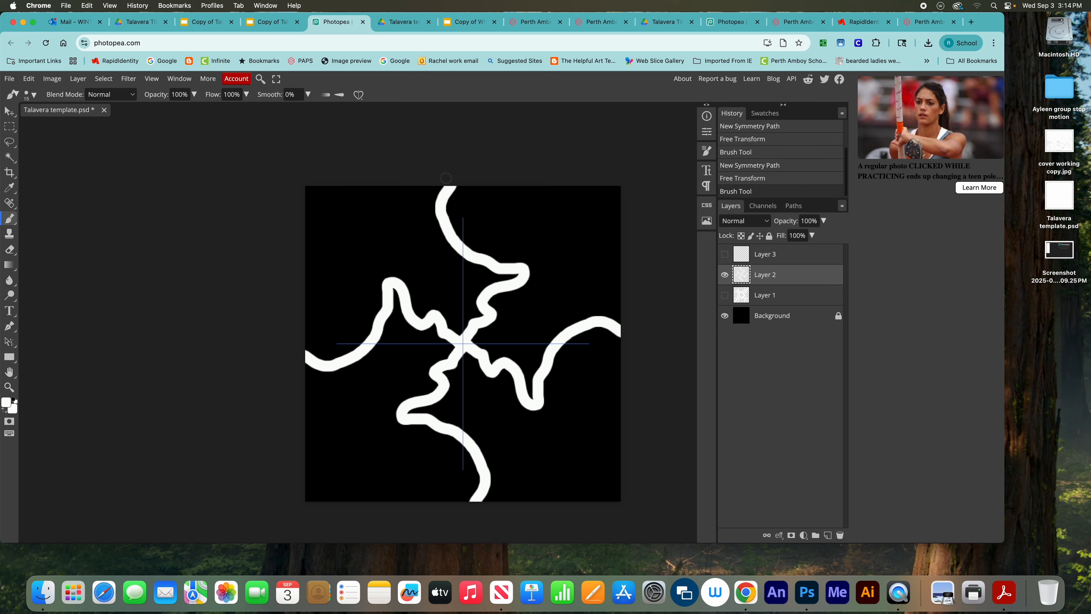
pyautogui.moveTo(452, 187)
pyautogui.mouseDown()
pyautogui.moveTo(495, 196)
pyautogui.moveTo(555, 253)
pyautogui.moveTo(542, 287)
pyautogui.moveTo(493, 304)
pyautogui.mouseUp()
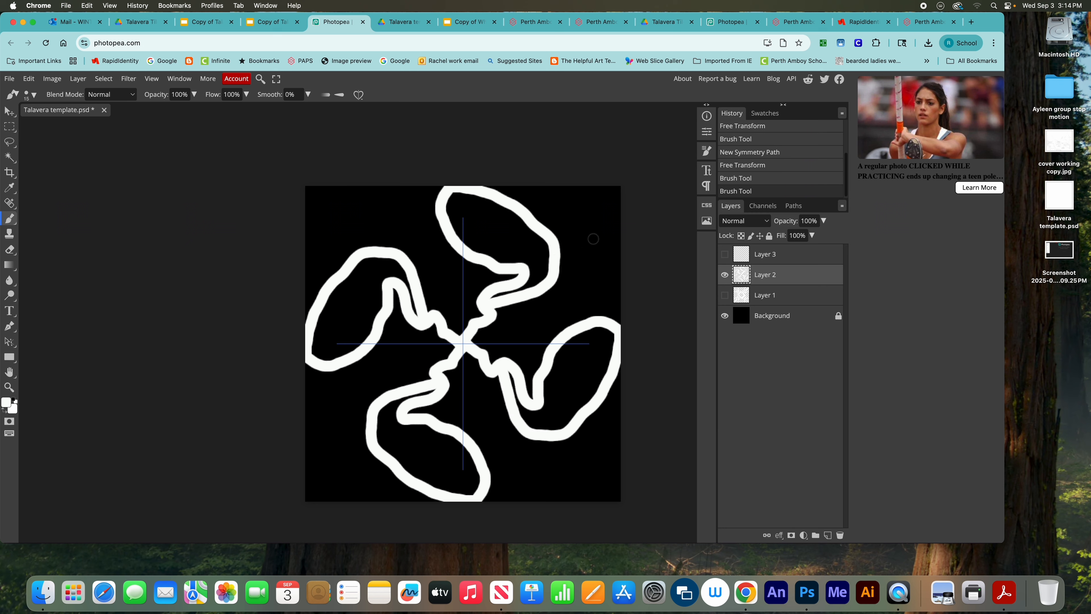
pyautogui.moveTo(535, 215)
pyautogui.mouseDown()
pyautogui.moveTo(579, 204)
pyautogui.moveTo(606, 230)
pyautogui.moveTo(614, 264)
pyautogui.moveTo(563, 336)
pyautogui.mouseUp()
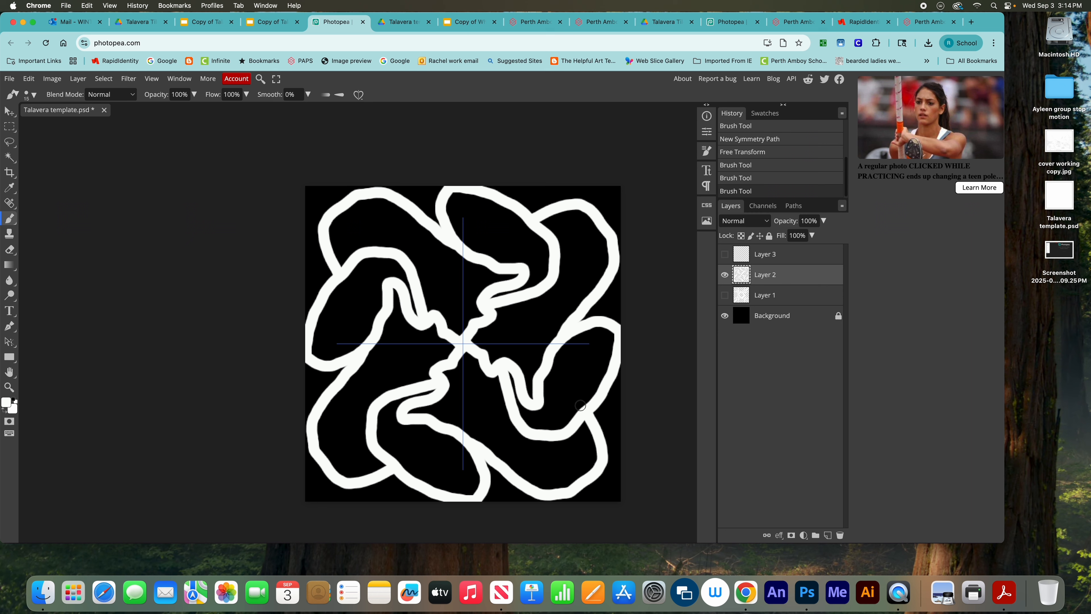
pyautogui.click(482, 286)
pyautogui.moveTo(481, 286)
pyautogui.mouseDown()
pyautogui.moveTo(425, 294)
pyautogui.moveTo(402, 321)
pyautogui.moveTo(404, 351)
pyautogui.moveTo(349, 412)
pyautogui.moveTo(350, 447)
pyautogui.mouseUp()
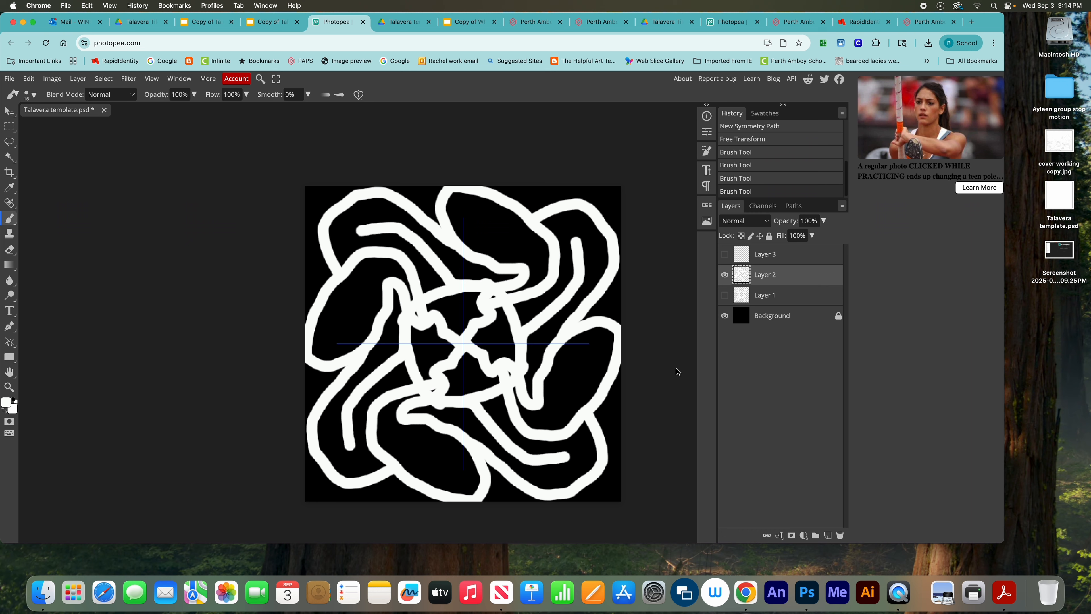
pyautogui.press('super+z')
pyautogui.press('super+z')
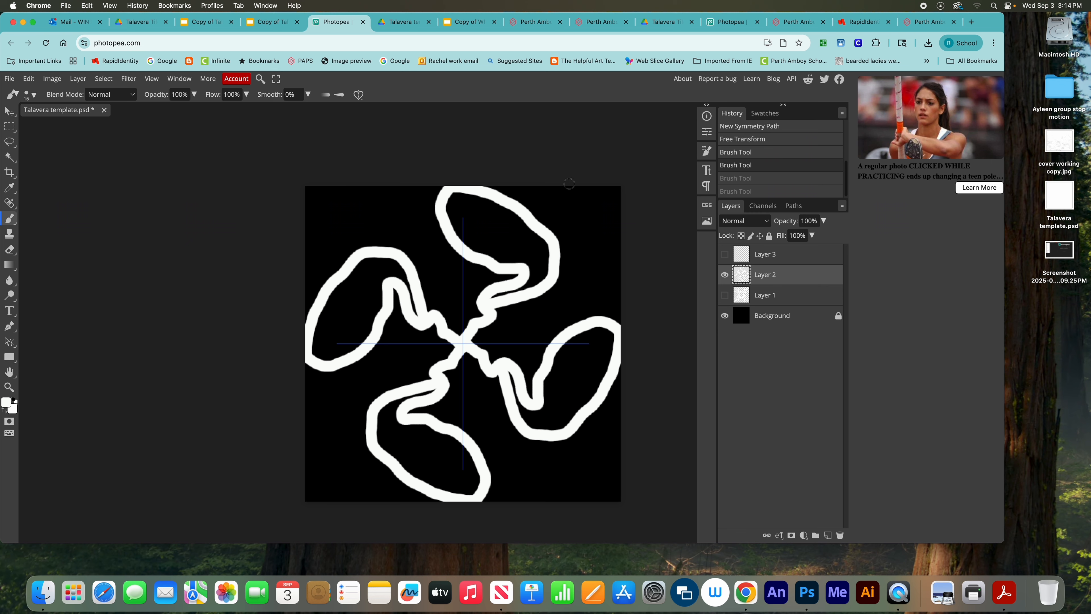
# - Paint white double arcs in the canvas corners, small loops inside the petals, and curved lines along the petals' outer sides on Layer 2
pyautogui.moveTo(566, 187)
pyautogui.mouseDown()
pyautogui.moveTo(570, 223)
pyautogui.moveTo(622, 260)
pyautogui.mouseUp()
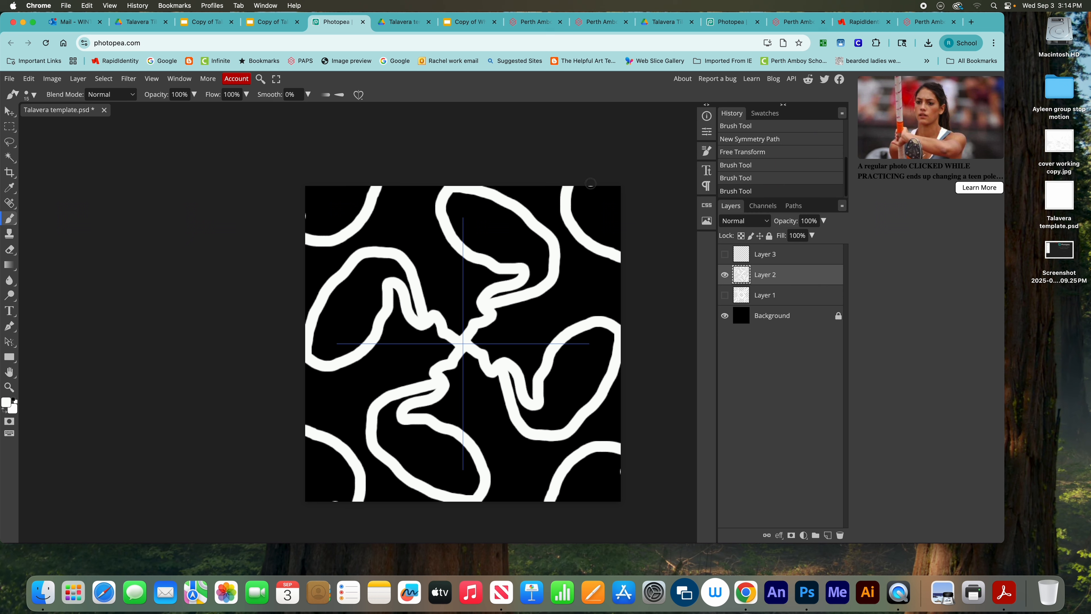
pyautogui.moveTo(591, 183)
pyautogui.mouseDown()
pyautogui.moveTo(603, 221)
pyautogui.moveTo(625, 232)
pyautogui.mouseUp()
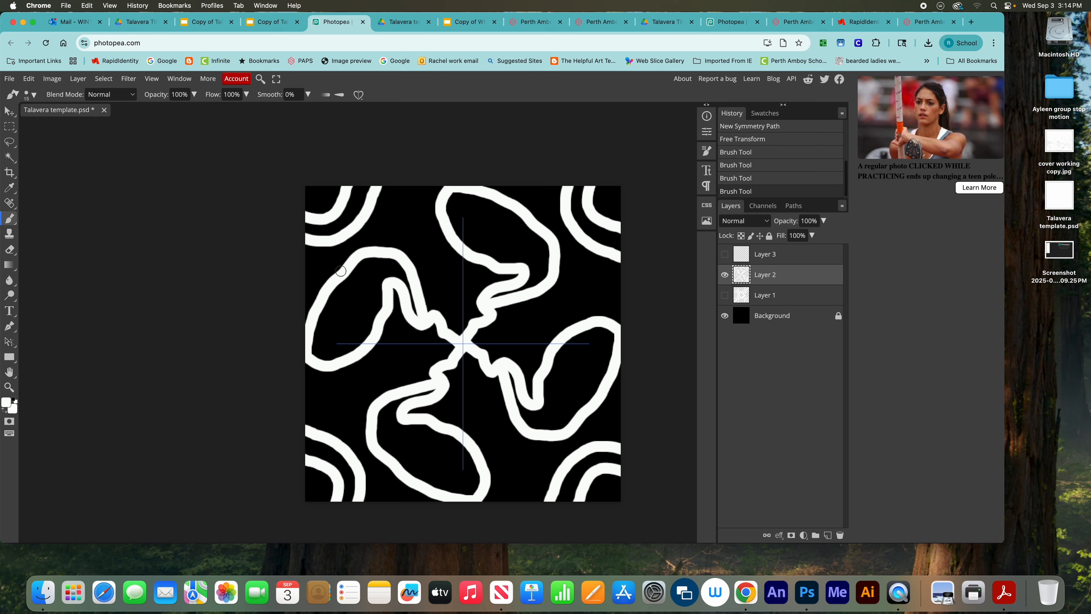
pyautogui.moveTo(402, 285)
pyautogui.mouseDown()
pyautogui.moveTo(392, 273)
pyautogui.moveTo(361, 284)
pyautogui.moveTo(353, 303)
pyautogui.moveTo(373, 306)
pyautogui.moveTo(396, 283)
pyautogui.mouseUp()
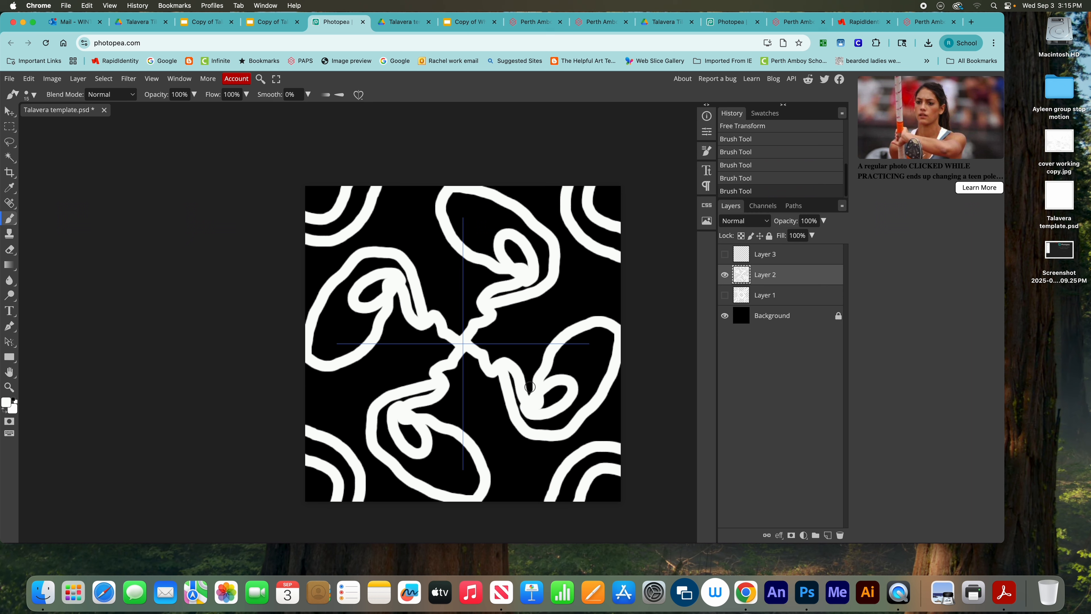
pyautogui.moveTo(530, 386)
pyautogui.mouseDown()
pyautogui.moveTo(556, 332)
pyautogui.moveTo(595, 292)
pyautogui.moveTo(645, 291)
pyautogui.moveTo(681, 305)
pyautogui.mouseUp()
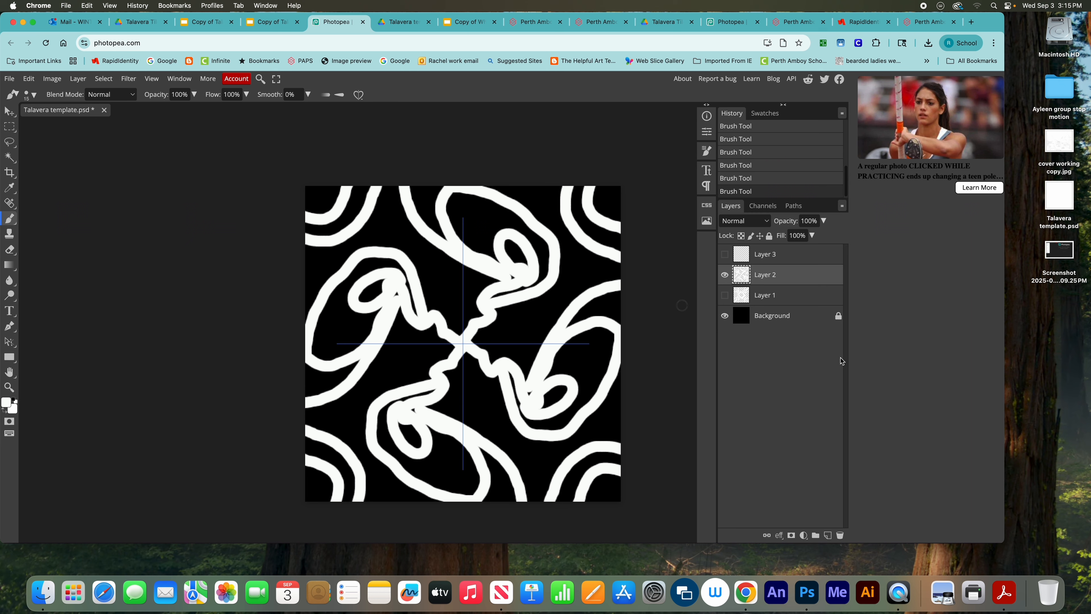
# - Hide Layer 2, make Layer 3 the visible, active layer, and set the Brush tool to Dual Axis symmetry at the symmetry path's default size
pyautogui.click(725, 275)
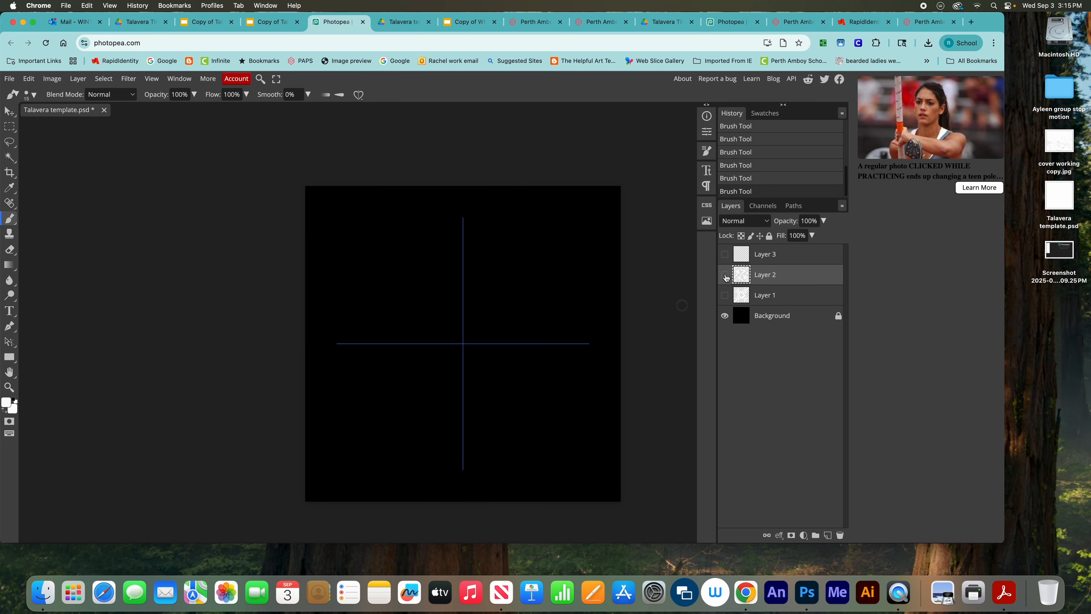
pyautogui.click(748, 258)
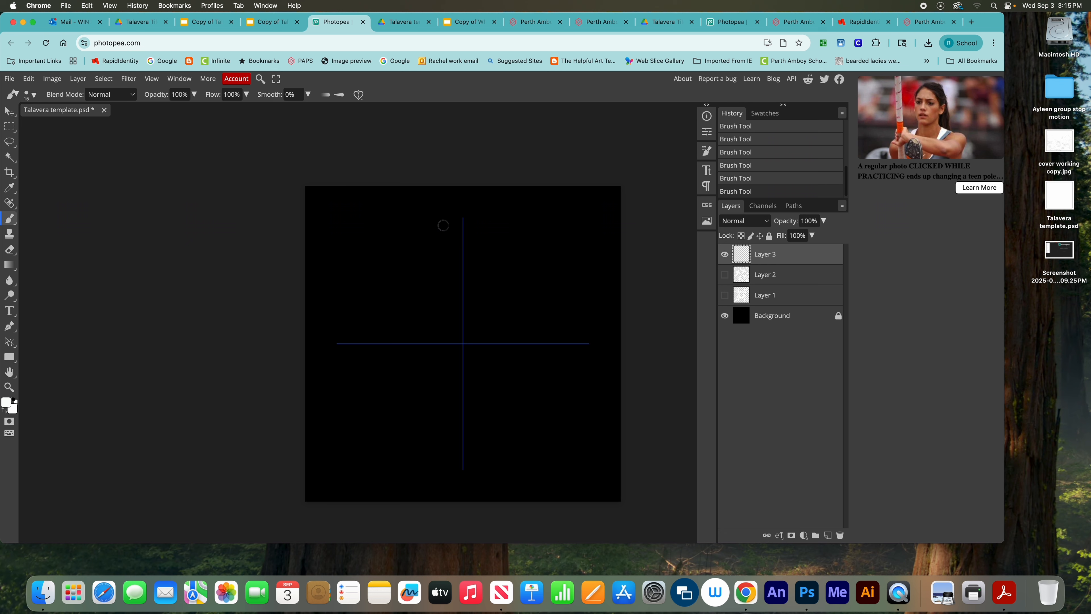
pyautogui.click(360, 95)
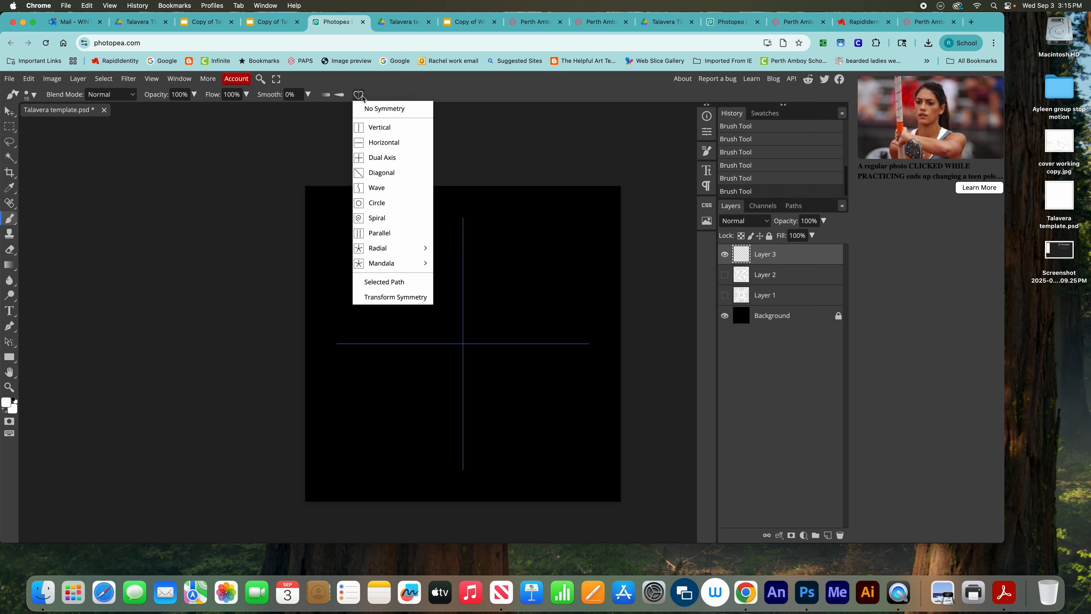
pyautogui.moveTo(389, 246)
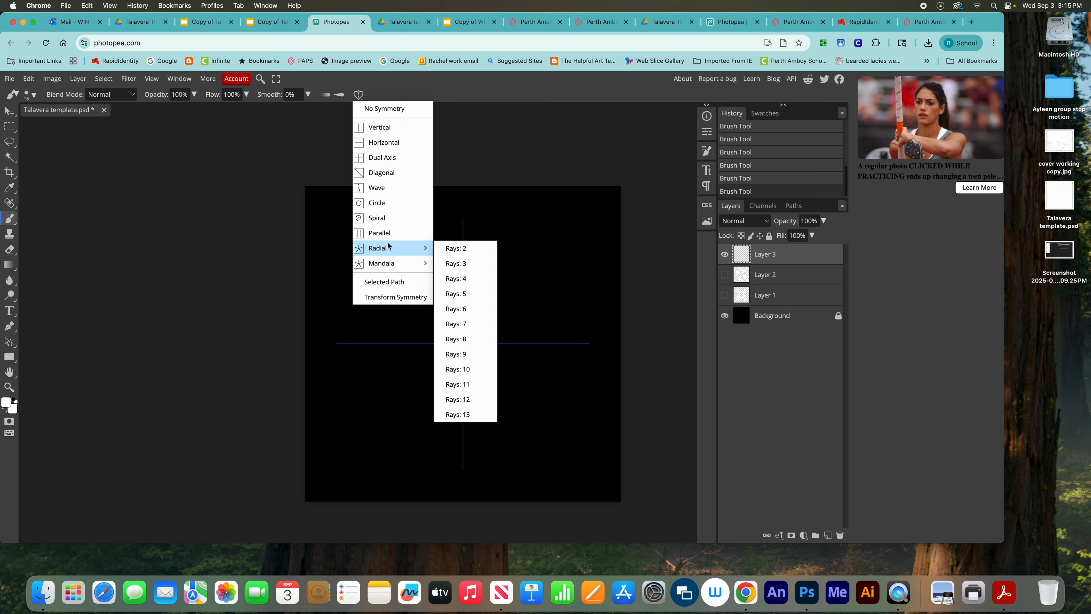
pyautogui.click(396, 159)
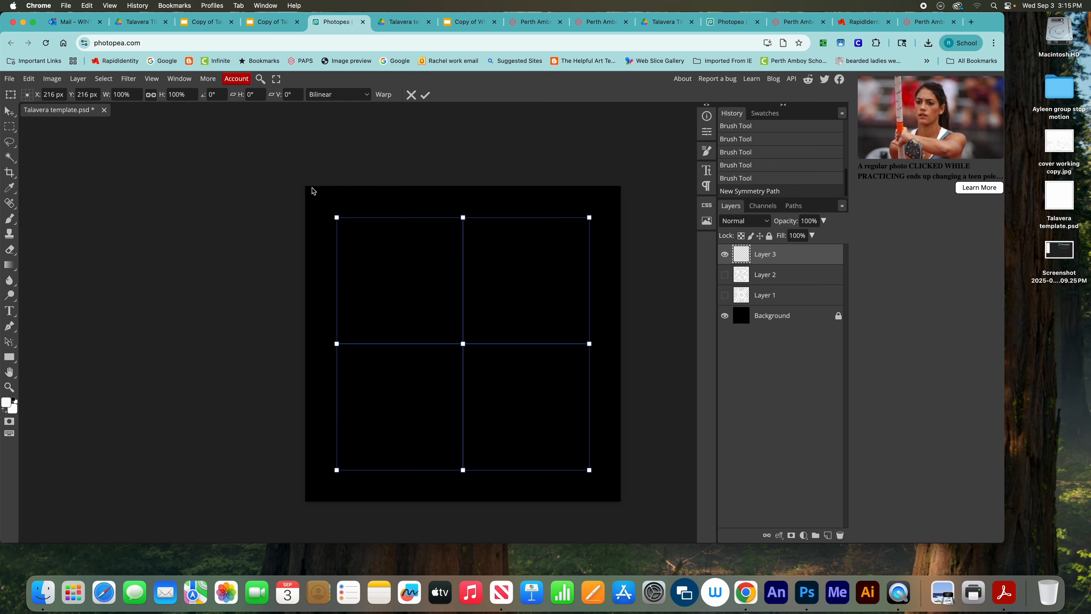
pyautogui.click(11, 219)
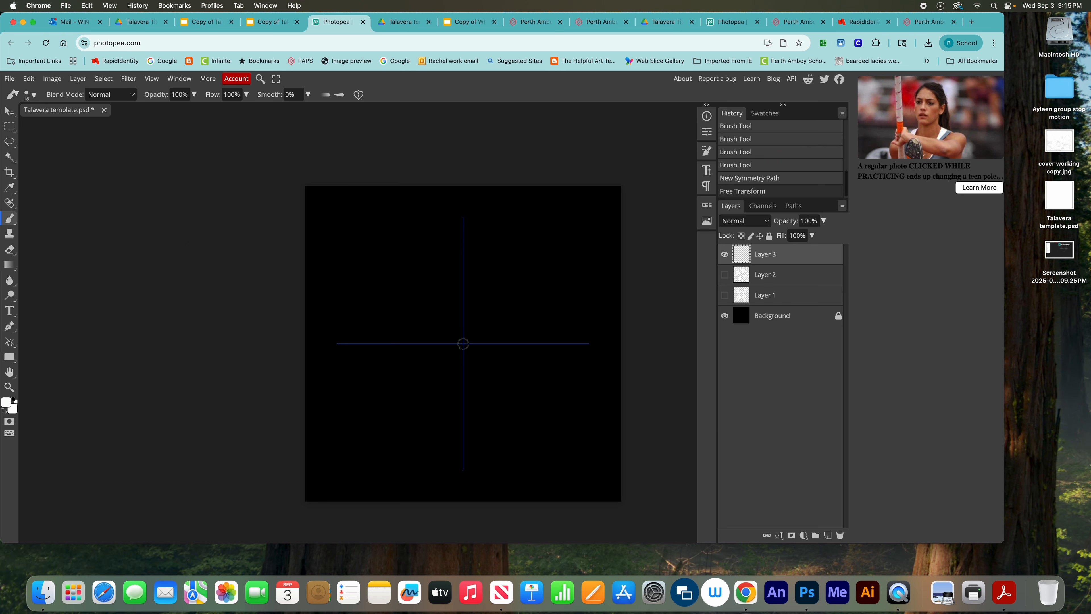
# - Paint a white mirrored pattern on Layer 3 with central horizontal shapes, paired wavy lines running to the upper and lower edges, and rounded rings near the sides
pyautogui.moveTo(463, 344)
pyautogui.mouseDown()
pyautogui.moveTo(443, 321)
pyautogui.moveTo(449, 301)
pyautogui.moveTo(477, 307)
pyautogui.moveTo(476, 346)
pyautogui.moveTo(530, 359)
pyautogui.moveTo(625, 349)
pyautogui.moveTo(649, 329)
pyautogui.mouseUp()
pyautogui.moveTo(588, 187)
pyautogui.mouseDown()
pyautogui.moveTo(579, 235)
pyautogui.moveTo(513, 273)
pyautogui.moveTo(486, 344)
pyautogui.mouseUp()
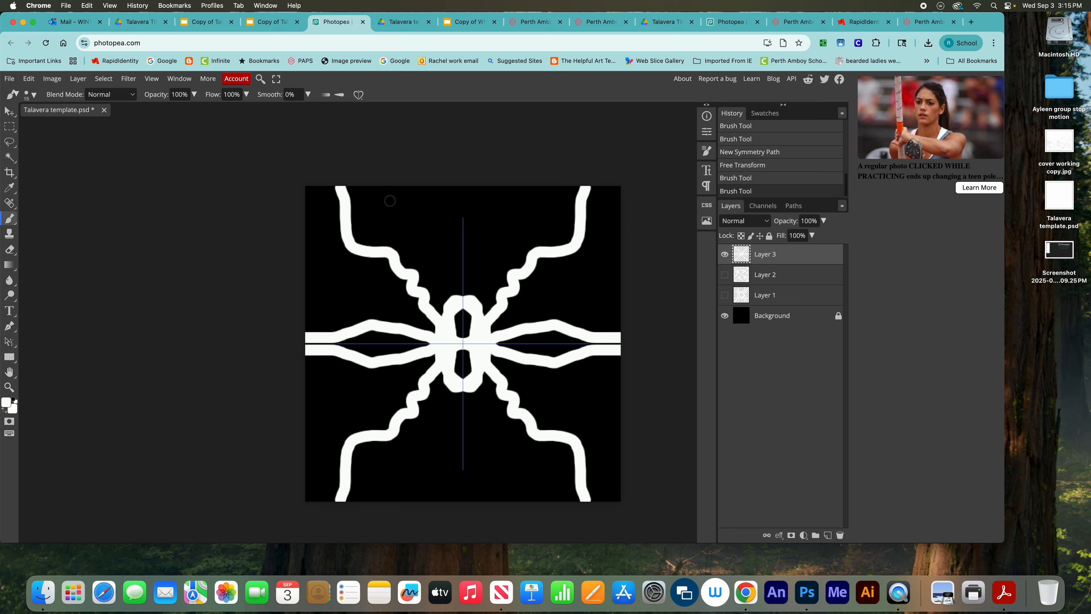
pyautogui.moveTo(379, 186)
pyautogui.mouseDown()
pyautogui.moveTo(382, 215)
pyautogui.moveTo(429, 248)
pyautogui.moveTo(444, 307)
pyautogui.mouseUp()
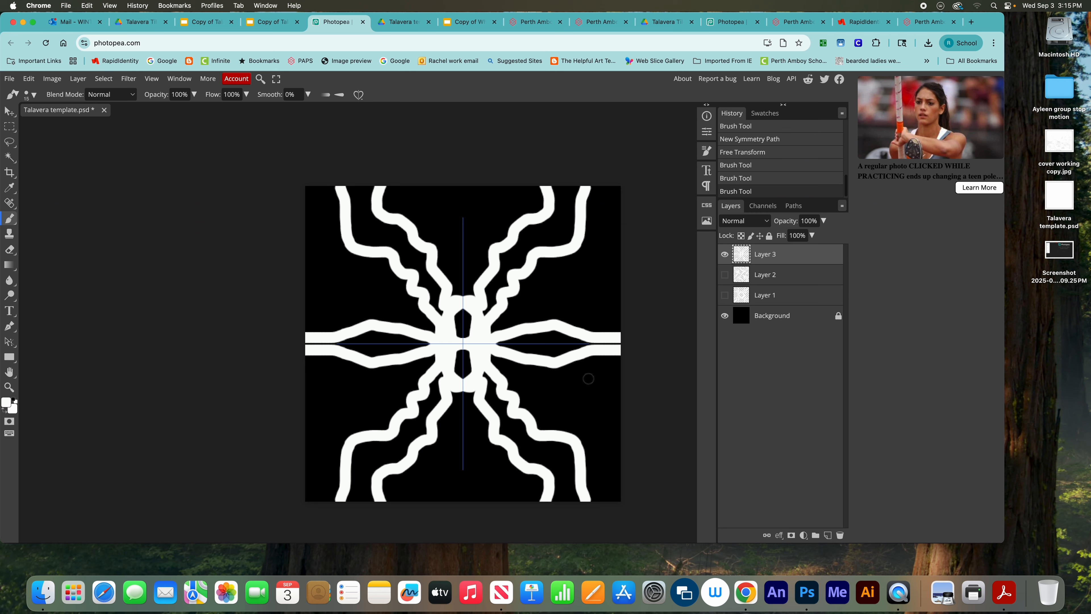
pyautogui.moveTo(589, 378)
pyautogui.mouseDown()
pyautogui.moveTo(574, 401)
pyautogui.moveTo(602, 411)
pyautogui.moveTo(608, 396)
pyautogui.moveTo(591, 378)
pyautogui.mouseUp()
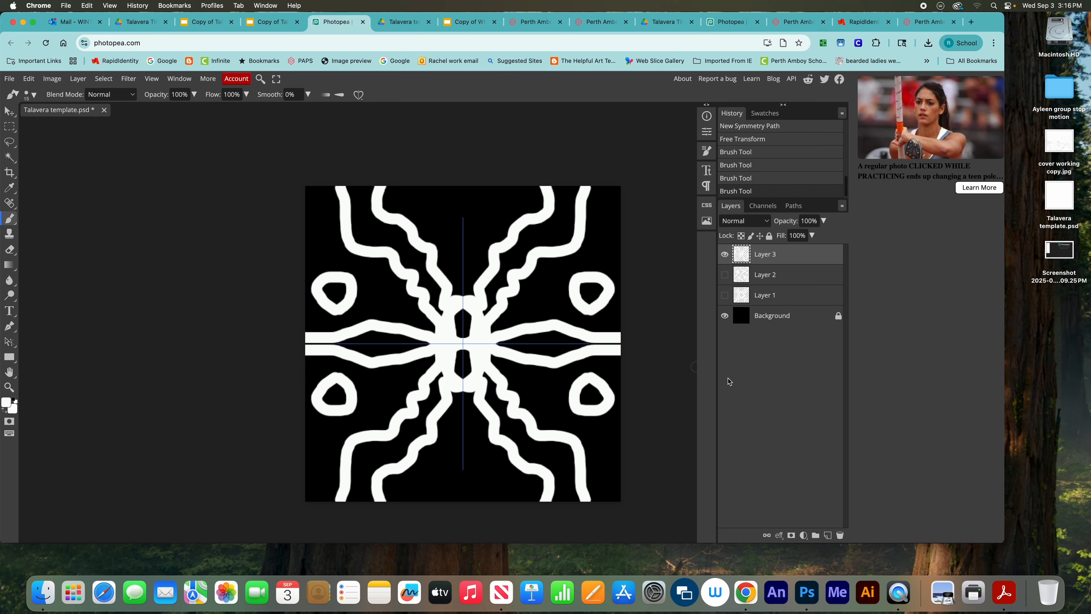
# - Switch to the Google Slides presentation, review slide 34's To Do notes and Colors list, and return to the Talavera template in Photopea
pyautogui.click(271, 29)
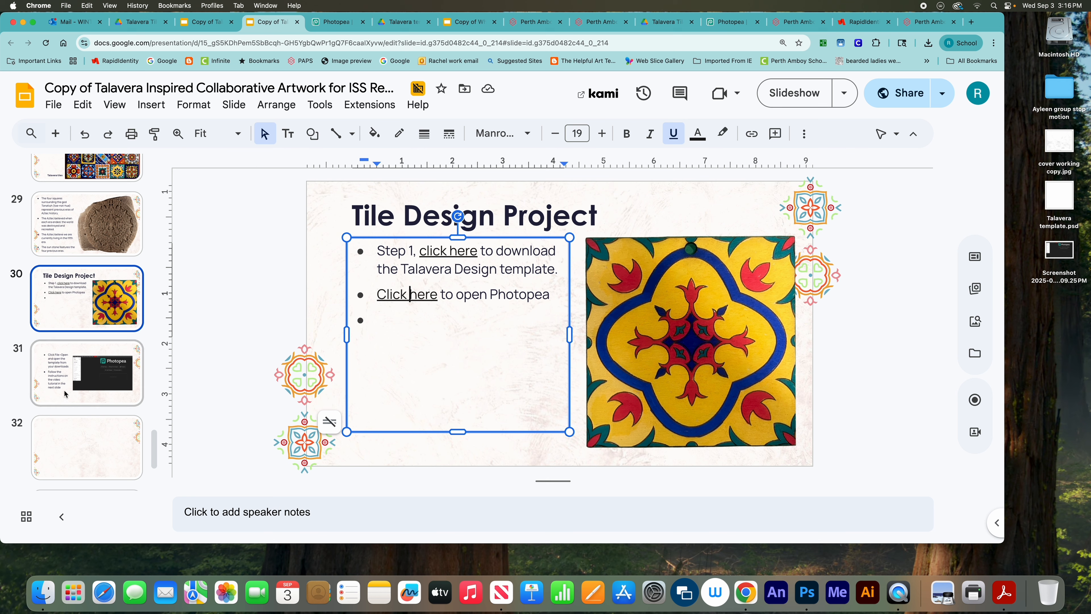
pyautogui.moveTo(154, 443); pyautogui.dragTo(154, 462)
pyautogui.click(86, 447)
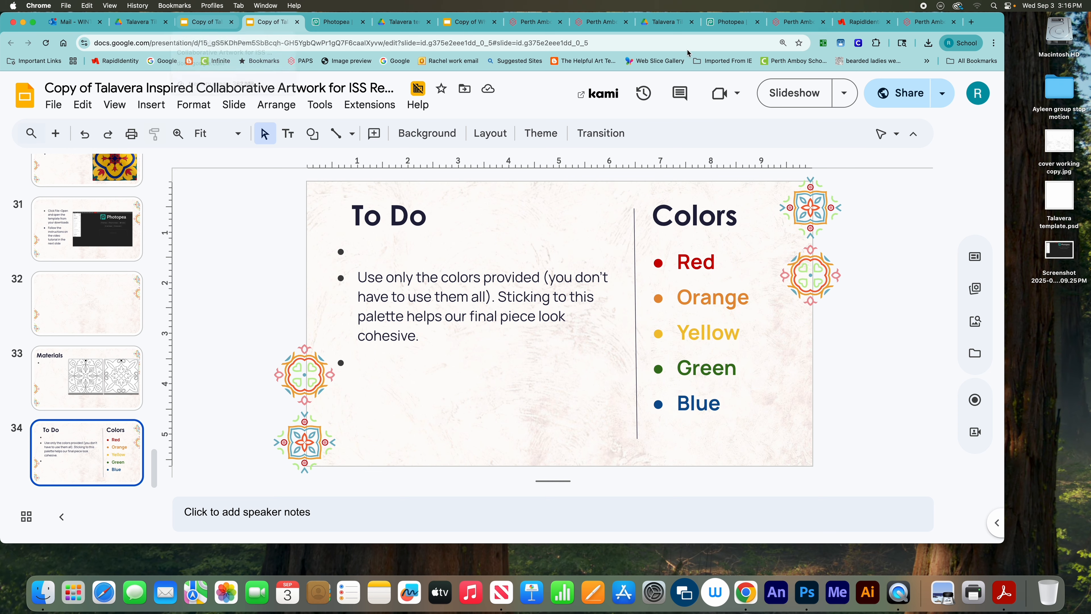
pyautogui.click(713, 21)
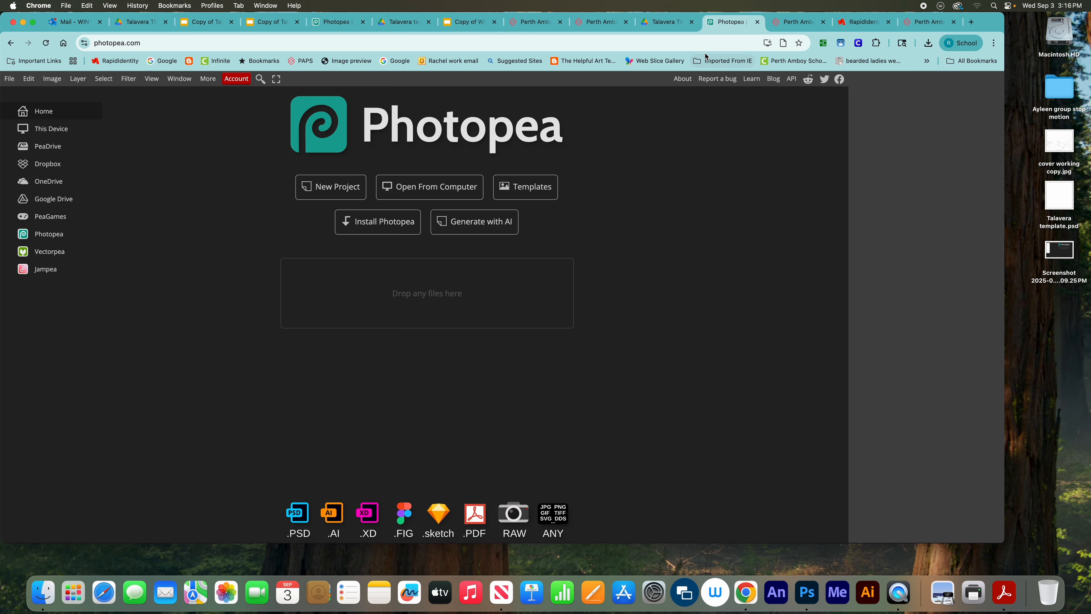
pyautogui.click(330, 23)
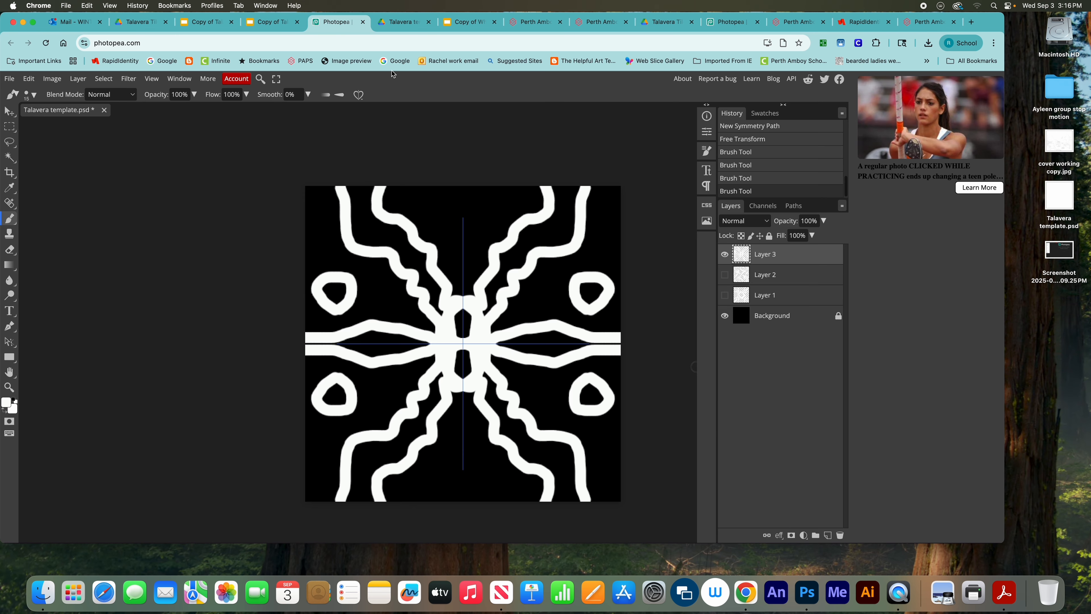
# - Select the large black areas above, below and on both sides of the white pattern on Layer 3 with the Magic Wand
pyautogui.click(9, 157)
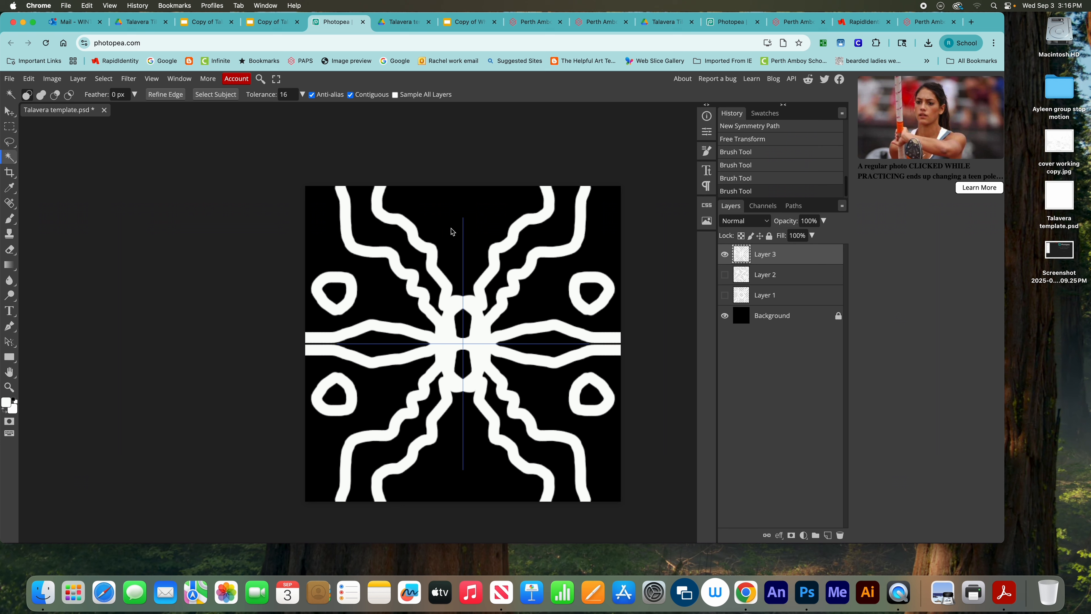
pyautogui.click(439, 224)
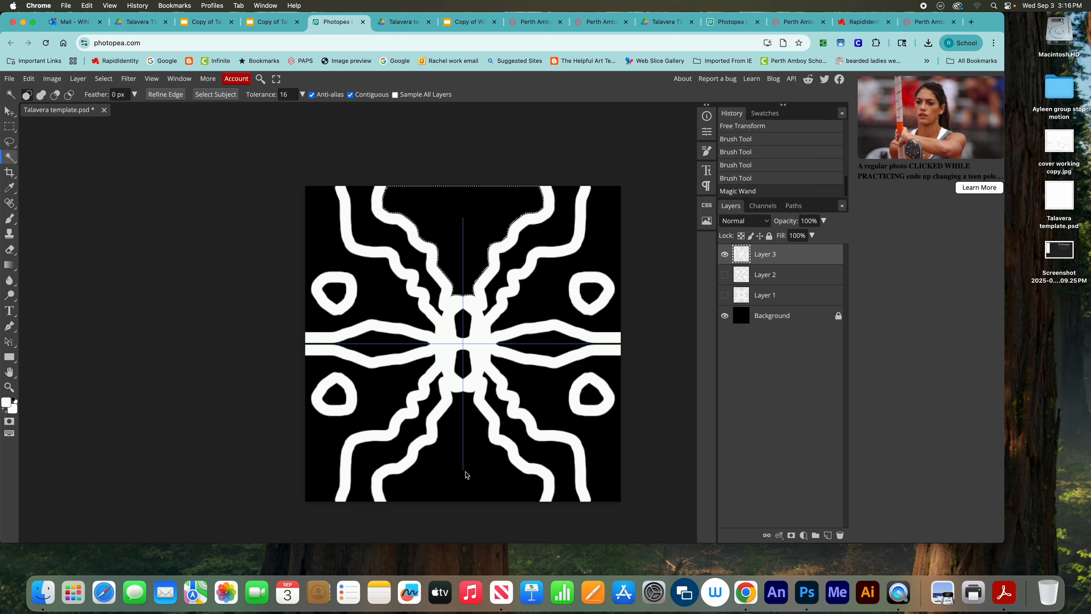
pyautogui.keyDown('shift'); pyautogui.click(450, 468); pyautogui.keyUp('shift')
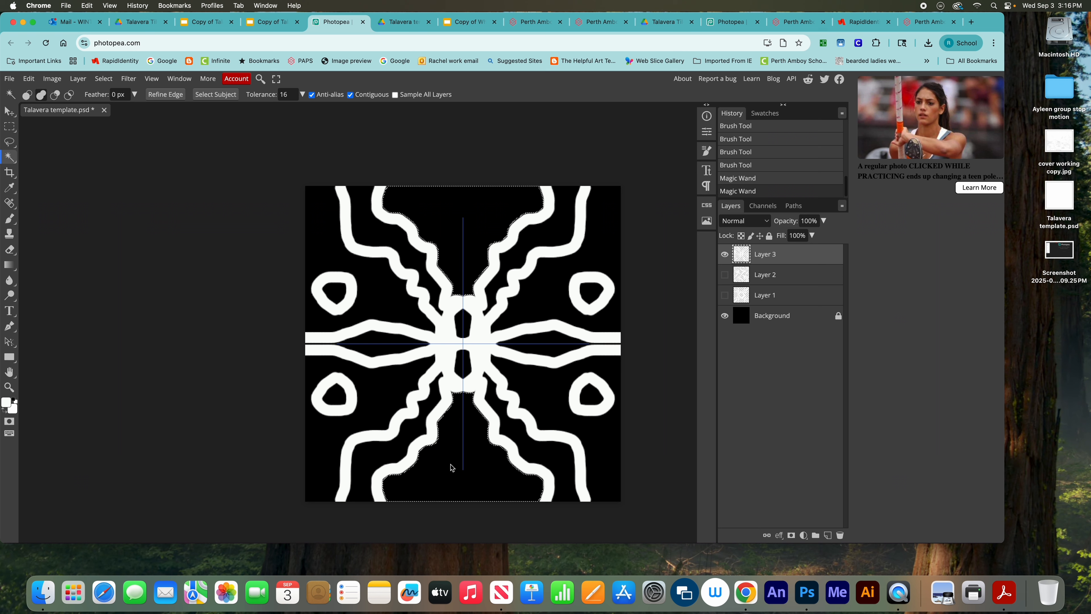
pyautogui.click(389, 404)
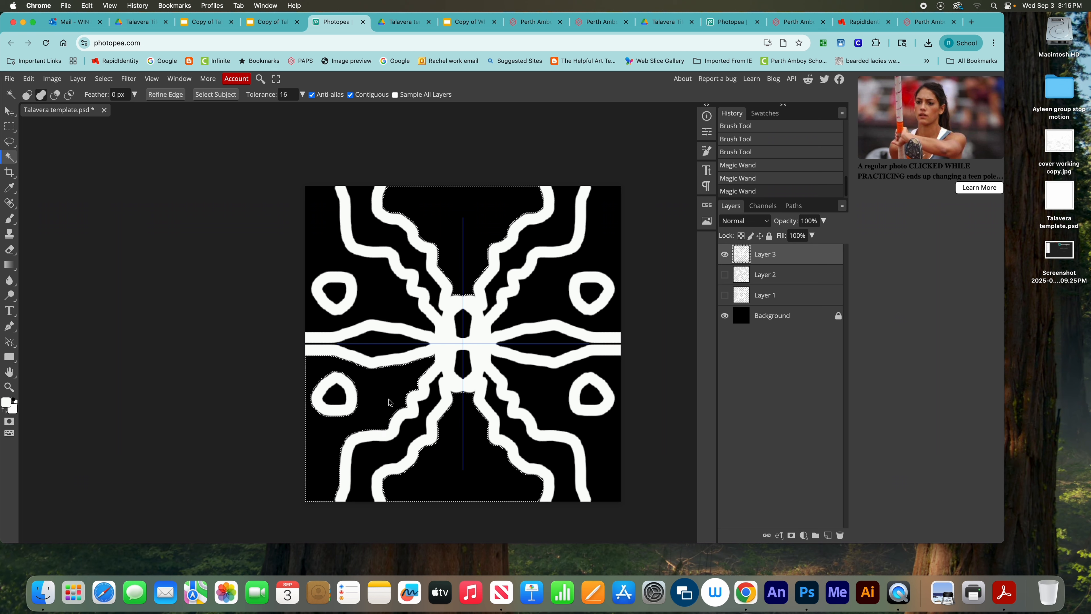
pyautogui.click(529, 392)
pyautogui.click(560, 277)
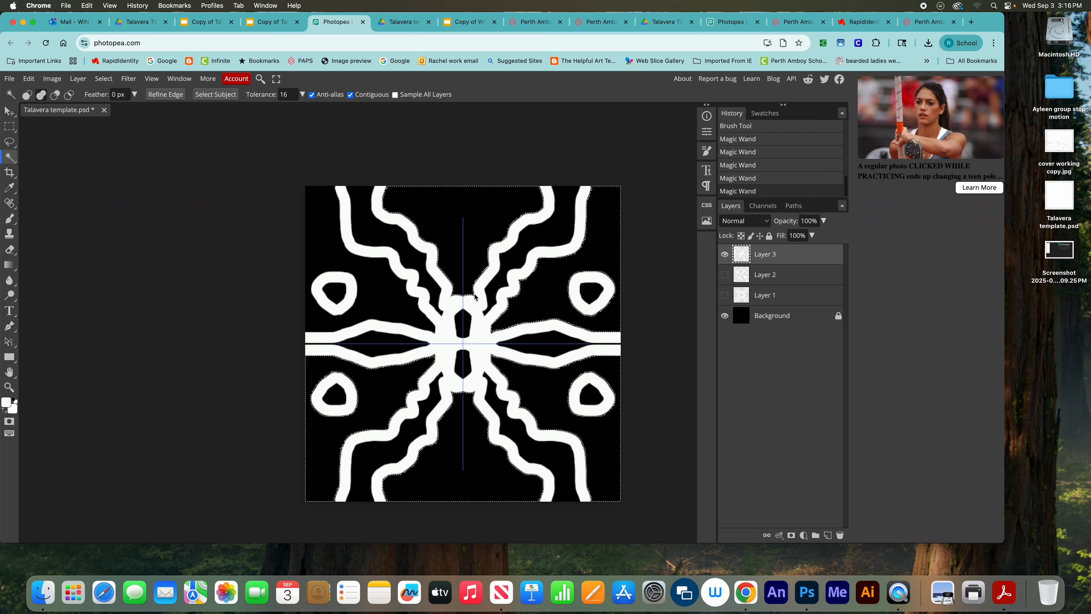
pyautogui.click(403, 303)
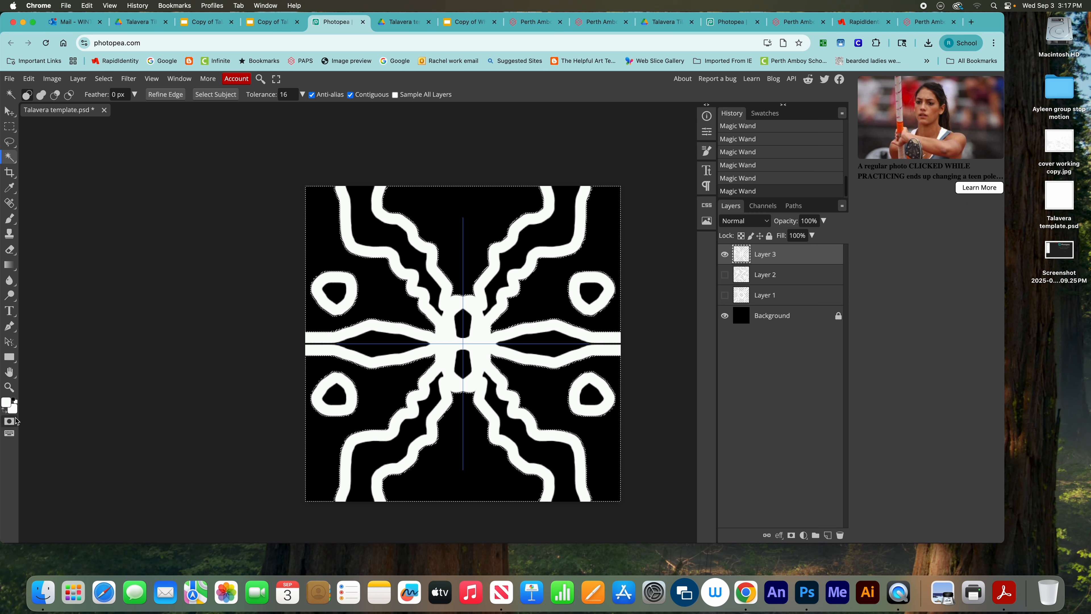
# - Set the foreground color to green 1fa71f
pyautogui.click(7, 403)
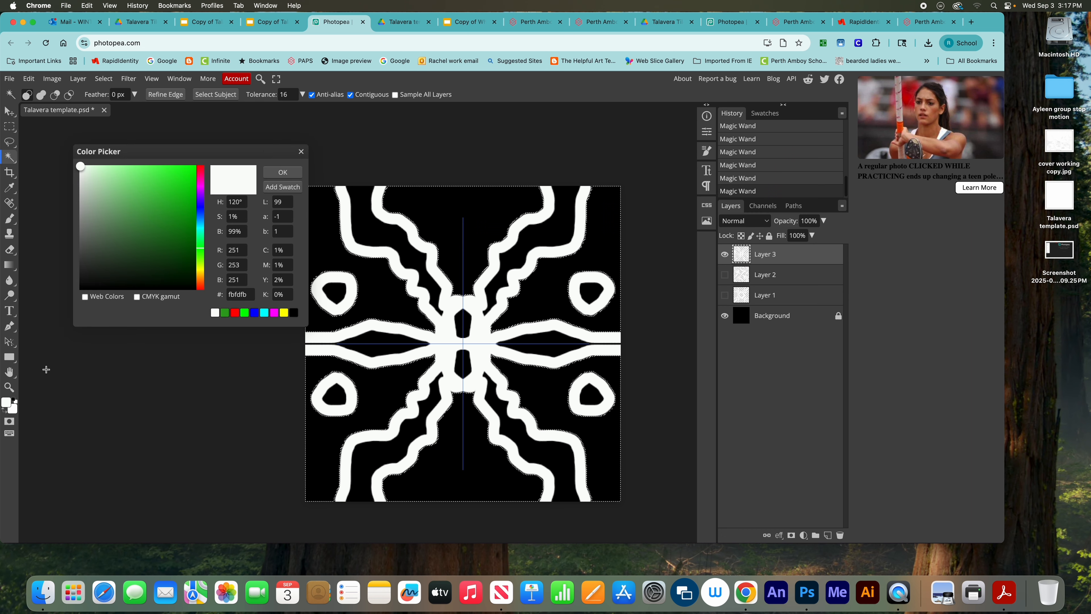
pyautogui.click(171, 189)
pyautogui.click(174, 208)
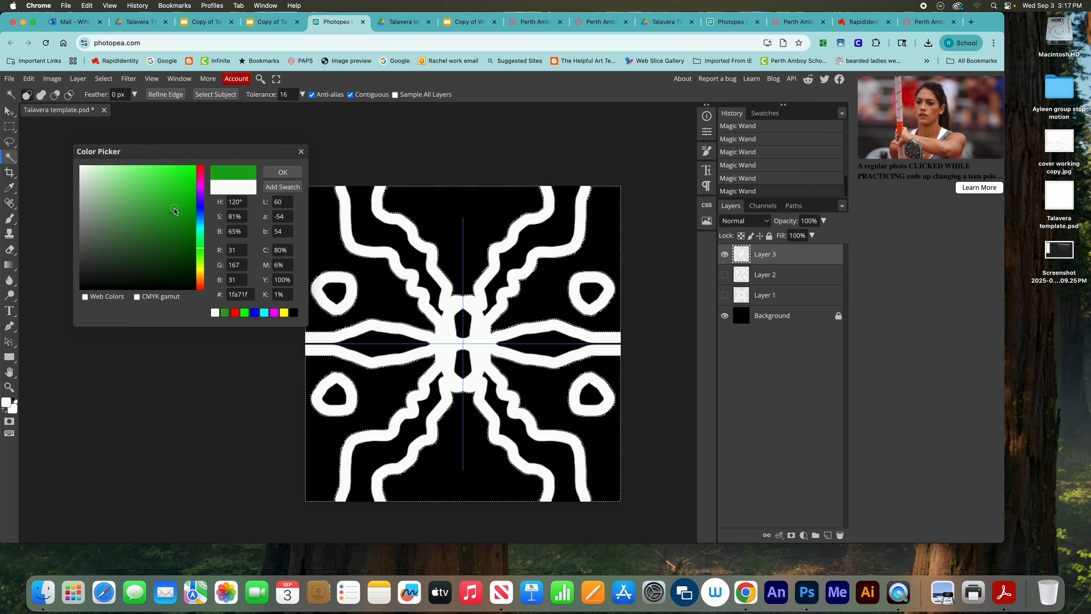
pyautogui.click(283, 173)
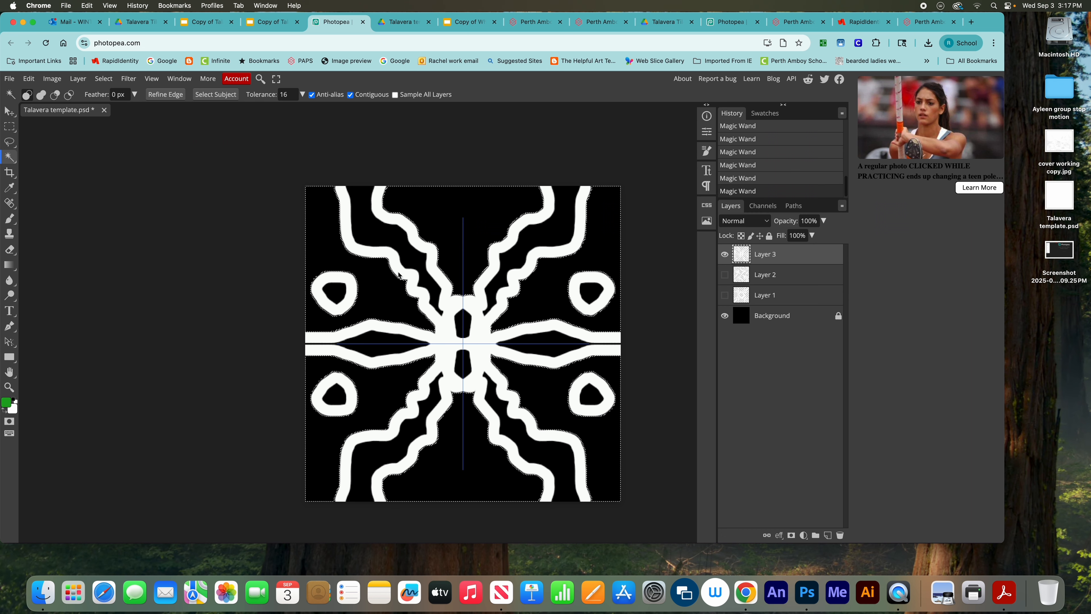
# - Fill the selected large areas around the white pattern on Layer 3 with the green foreground color at 100% opacity
pyautogui.click(29, 78)
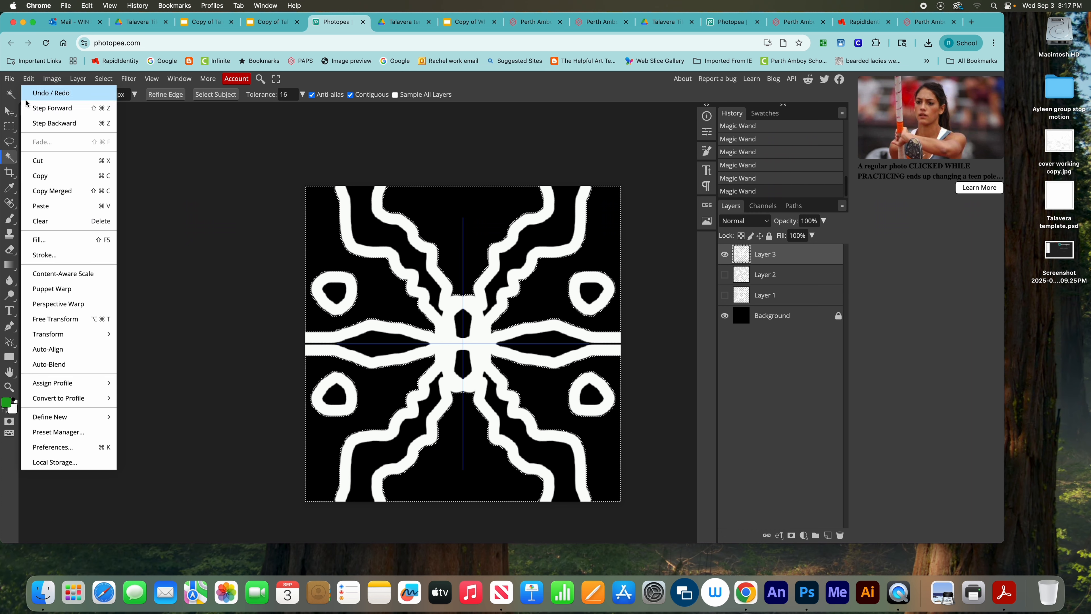
pyautogui.click(45, 242)
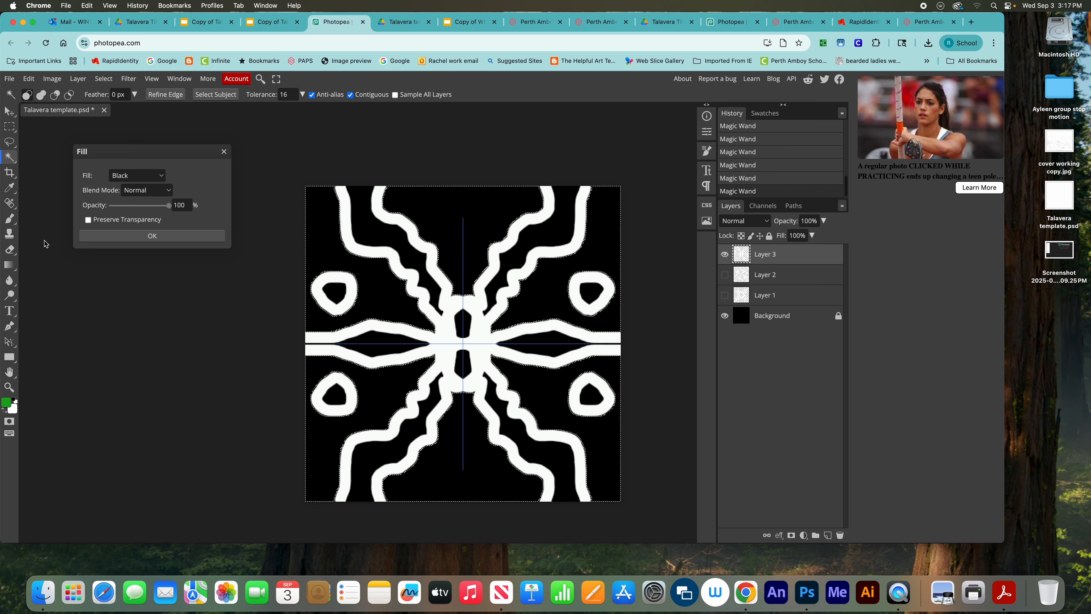
pyautogui.click(145, 172)
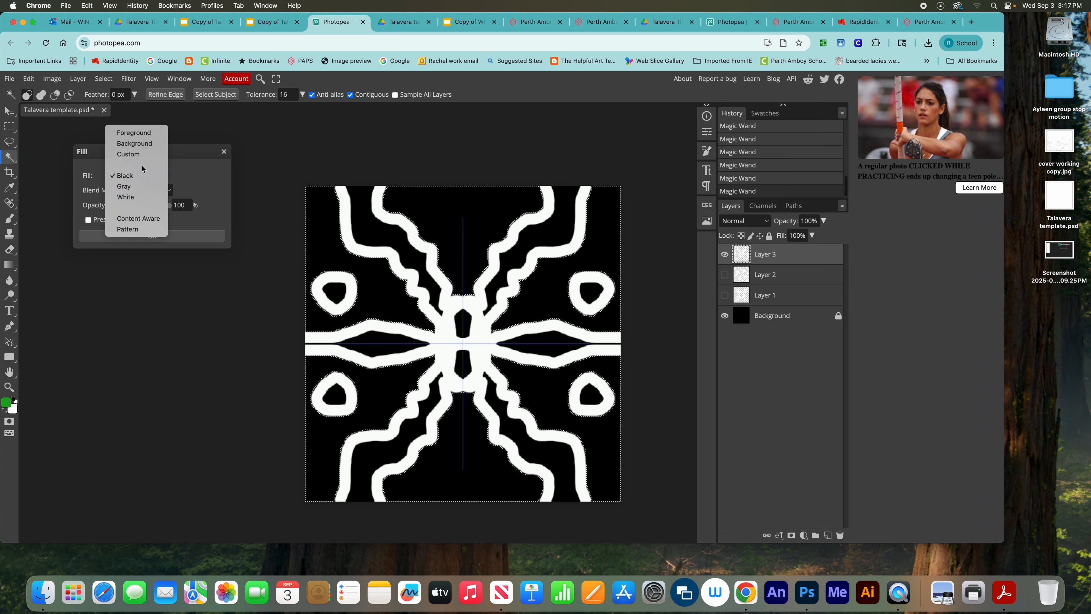
pyautogui.click(141, 133)
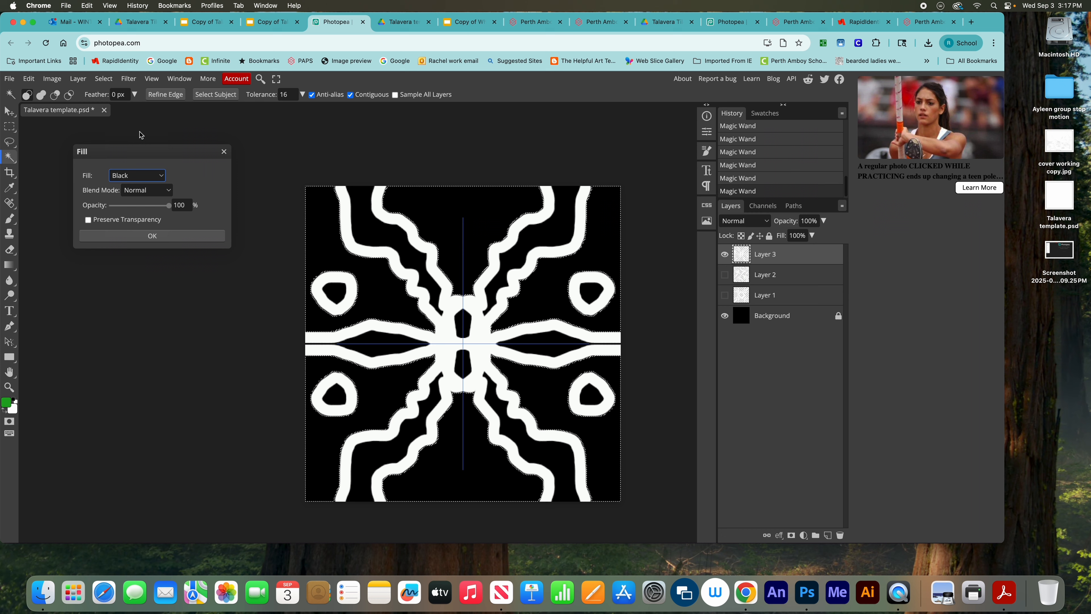
pyautogui.click(152, 236)
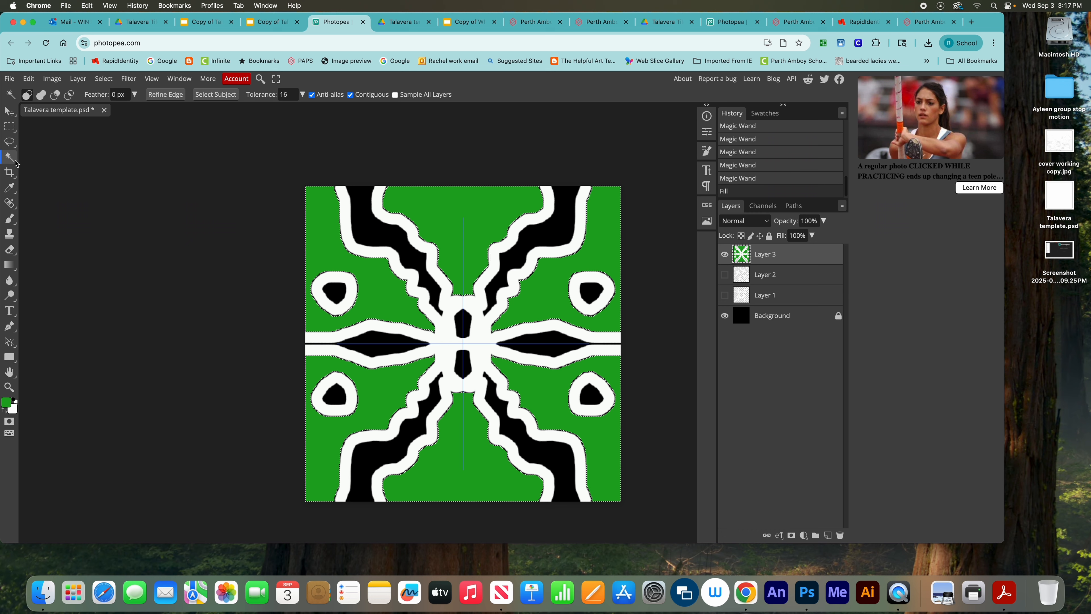
# - Select the four black wavy bands between the paired white lines on Layer 3 with the Magic Wand
pyautogui.click(382, 237)
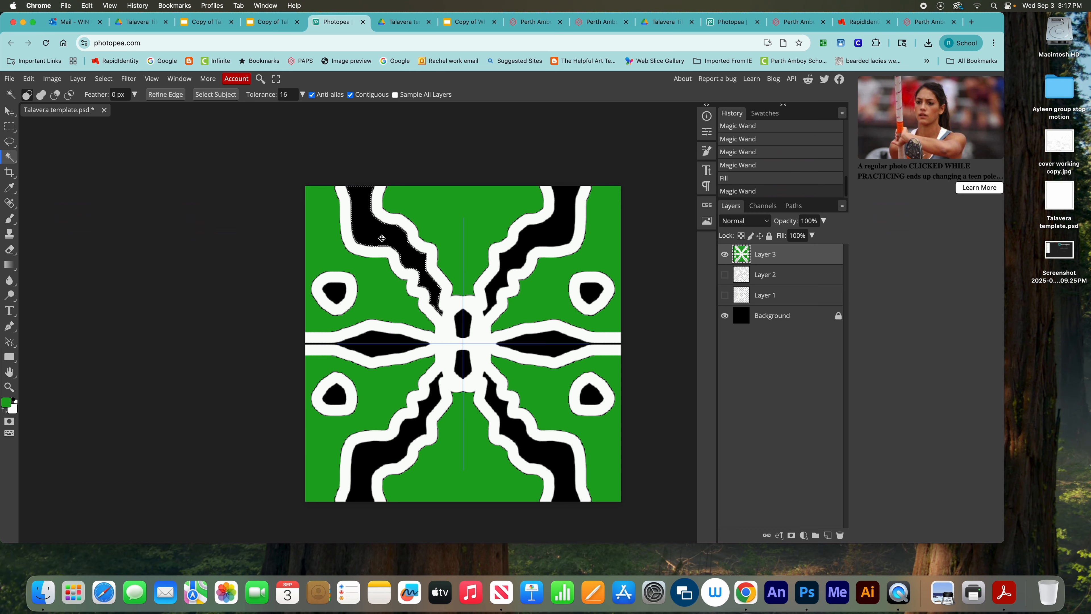
pyautogui.keyDown('shift'); pyautogui.click(540, 243); pyautogui.keyUp('shift')
pyautogui.keyDown('shift'); pyautogui.click(532, 454); pyautogui.keyUp('shift')
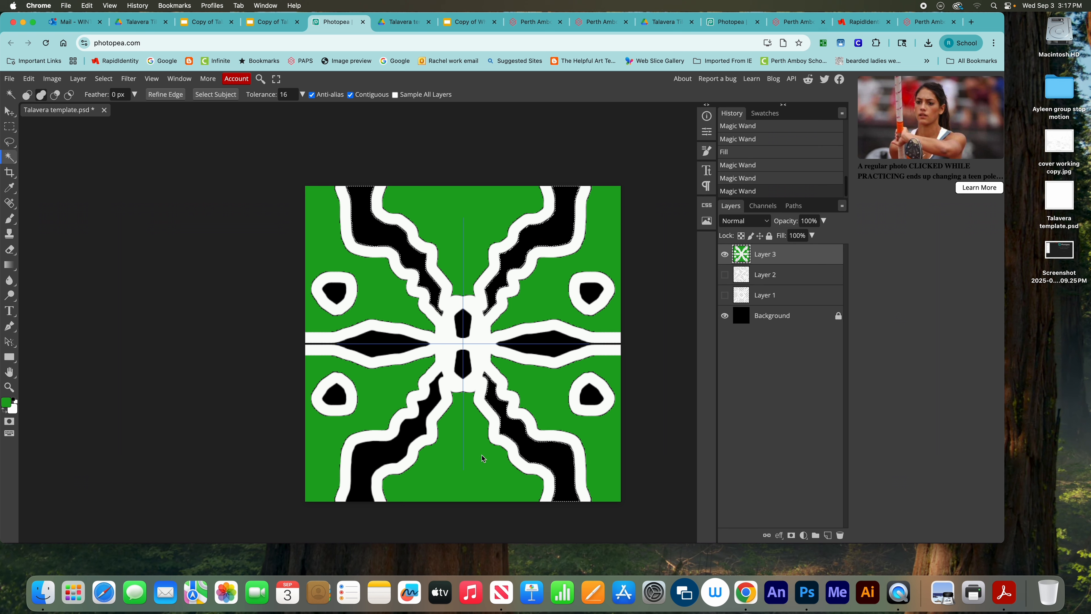
pyautogui.keyDown('shift'); pyautogui.click(381, 468); pyautogui.keyUp('shift')
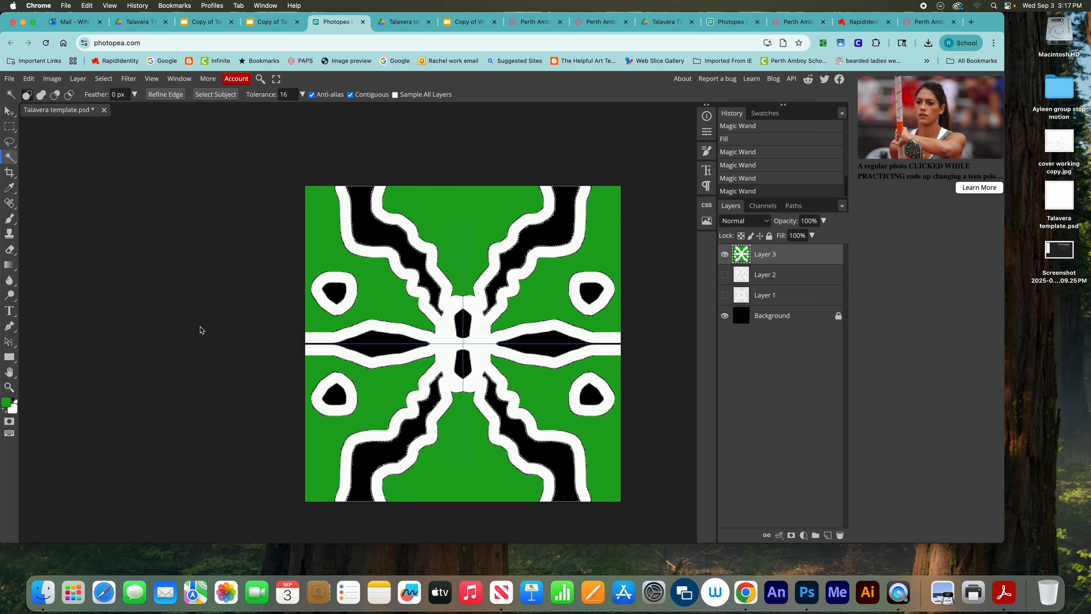
# - Set the foreground color to yellow fee404 and fill the selected wavy bands with it
pyautogui.click(7, 402)
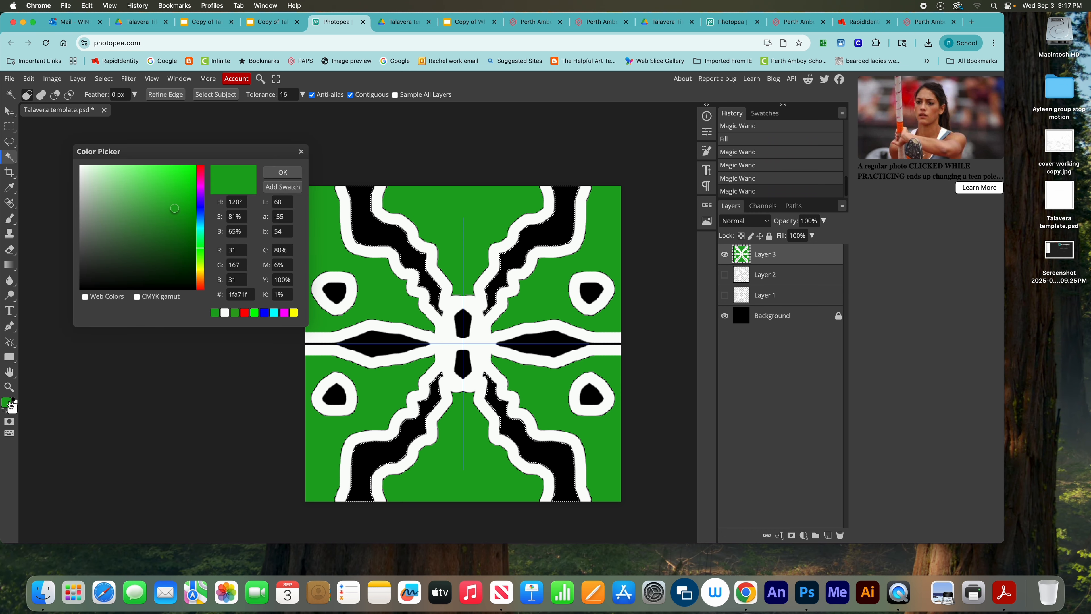
pyautogui.click(201, 271)
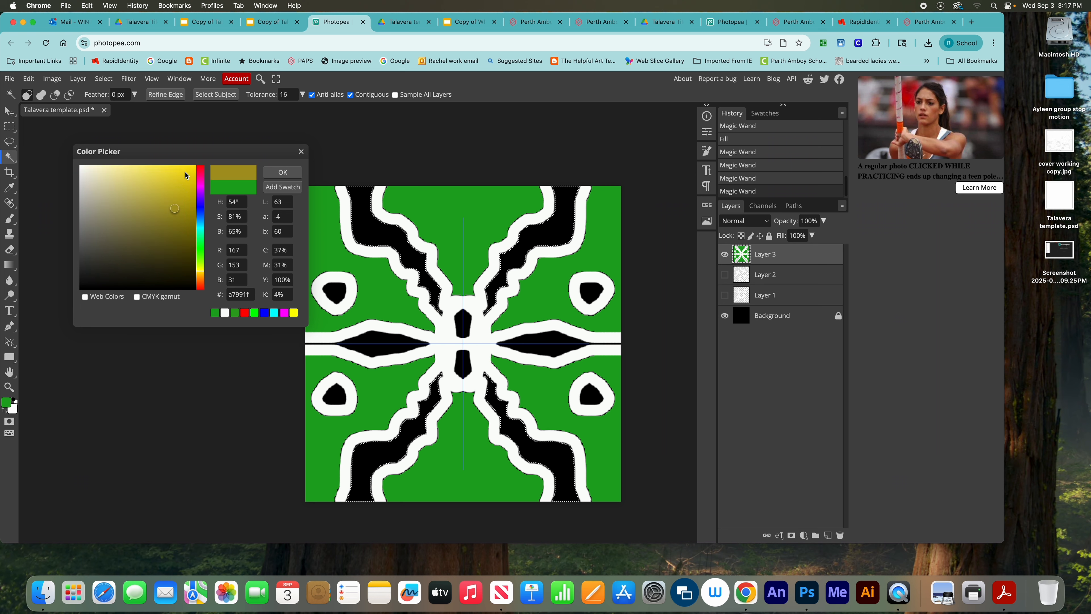
pyautogui.click(194, 166)
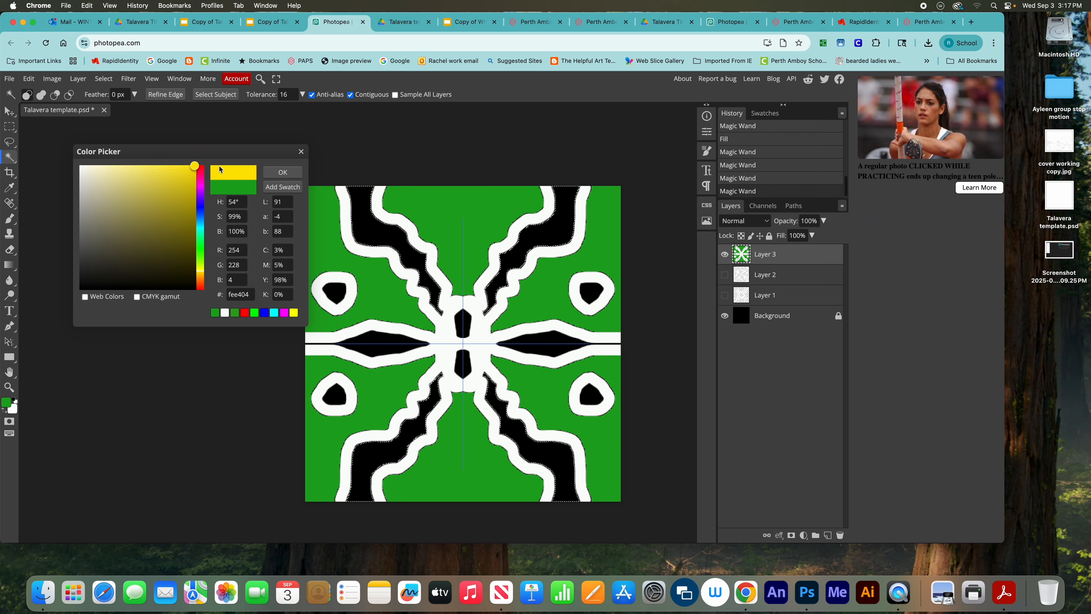
pyautogui.click(282, 173)
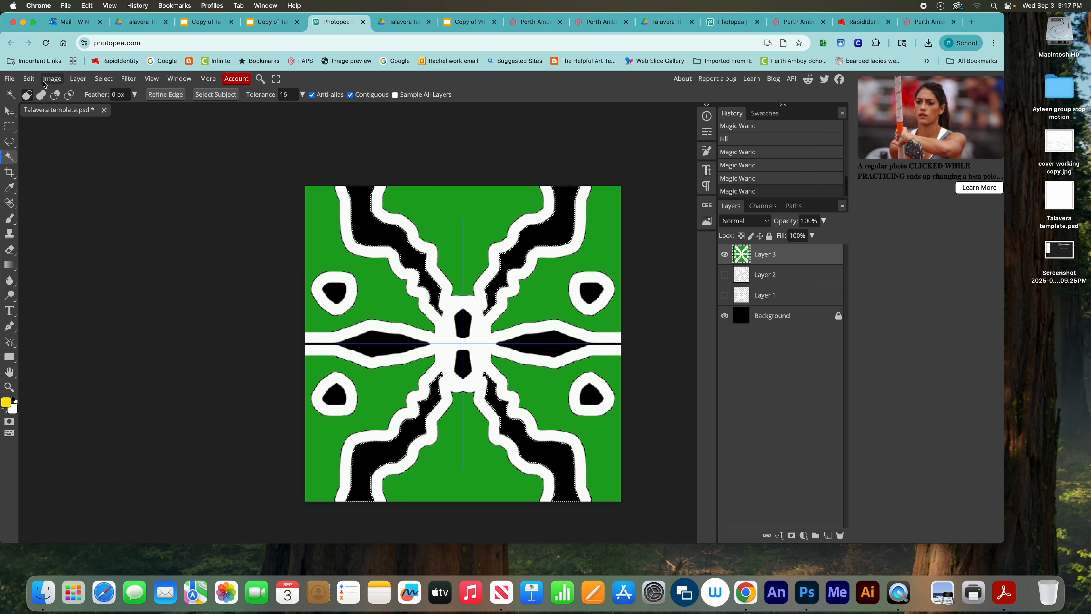
pyautogui.click(29, 78)
pyautogui.click(68, 245)
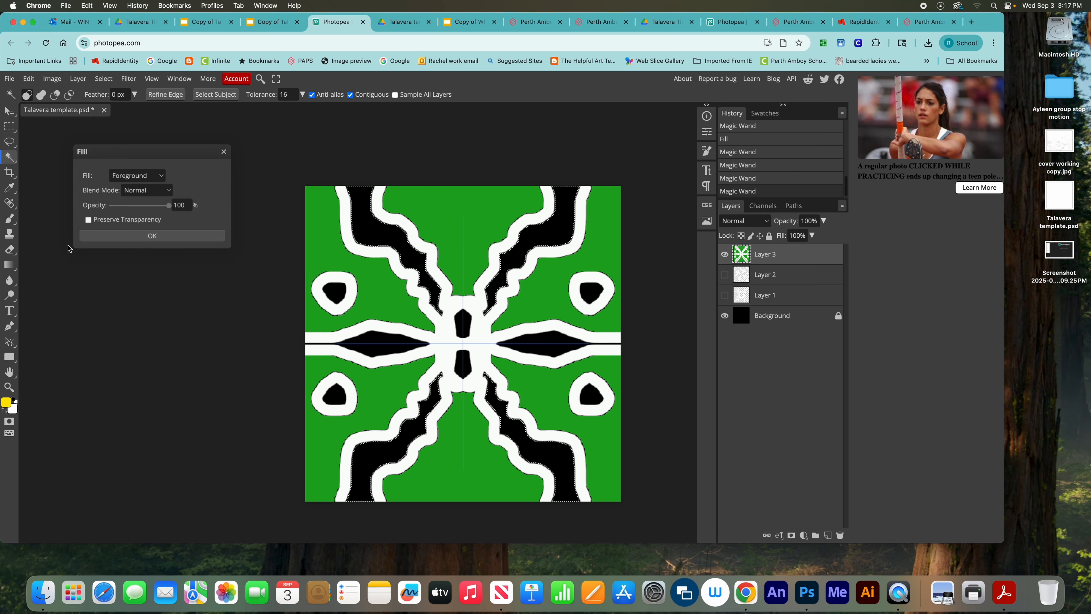
pyautogui.click(178, 236)
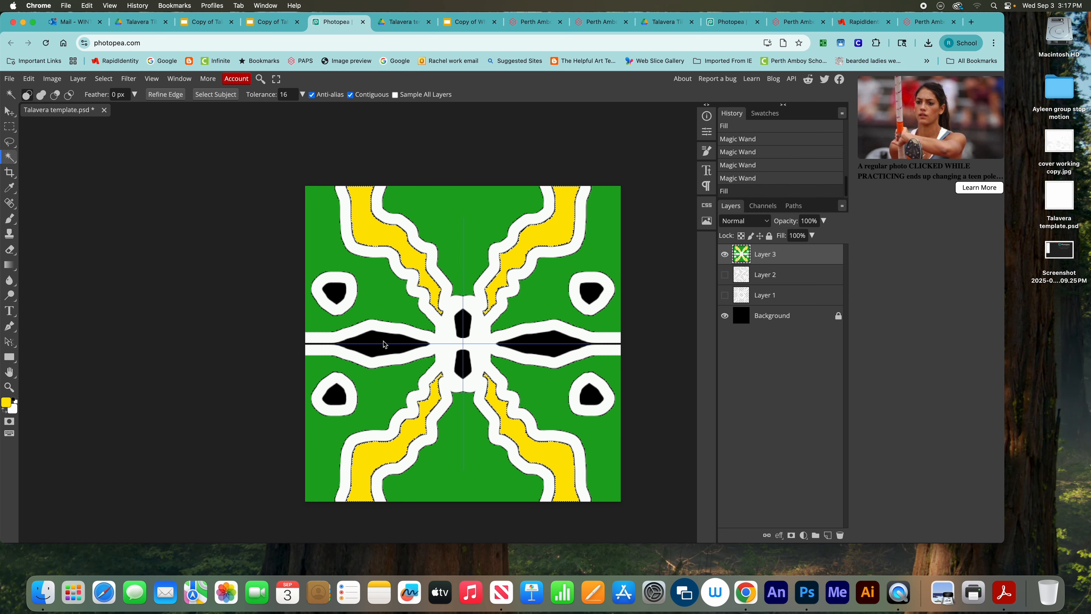
# - Set the foreground color to blue 0d44e3
pyautogui.click(9, 404)
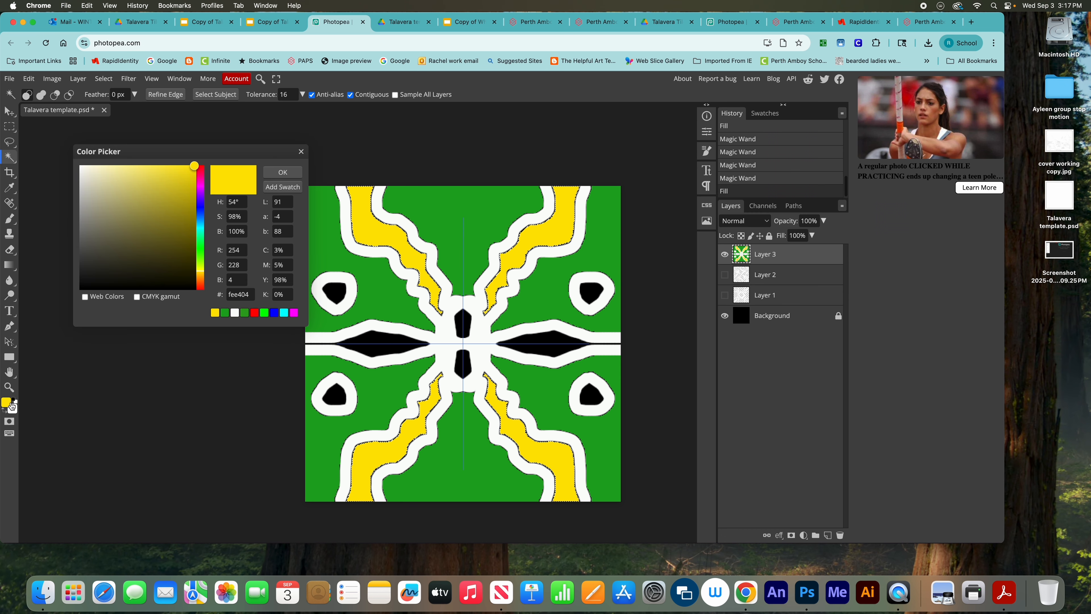
pyautogui.click(200, 211)
pyautogui.click(181, 208)
pyautogui.moveTo(182, 209); pyautogui.dragTo(191, 182)
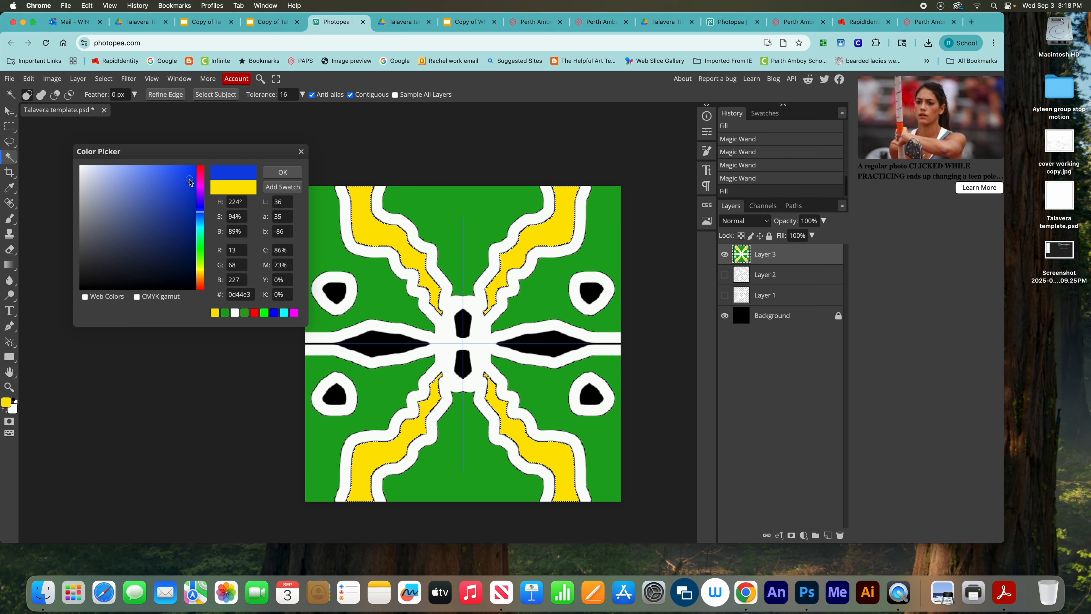
pyautogui.click(283, 172)
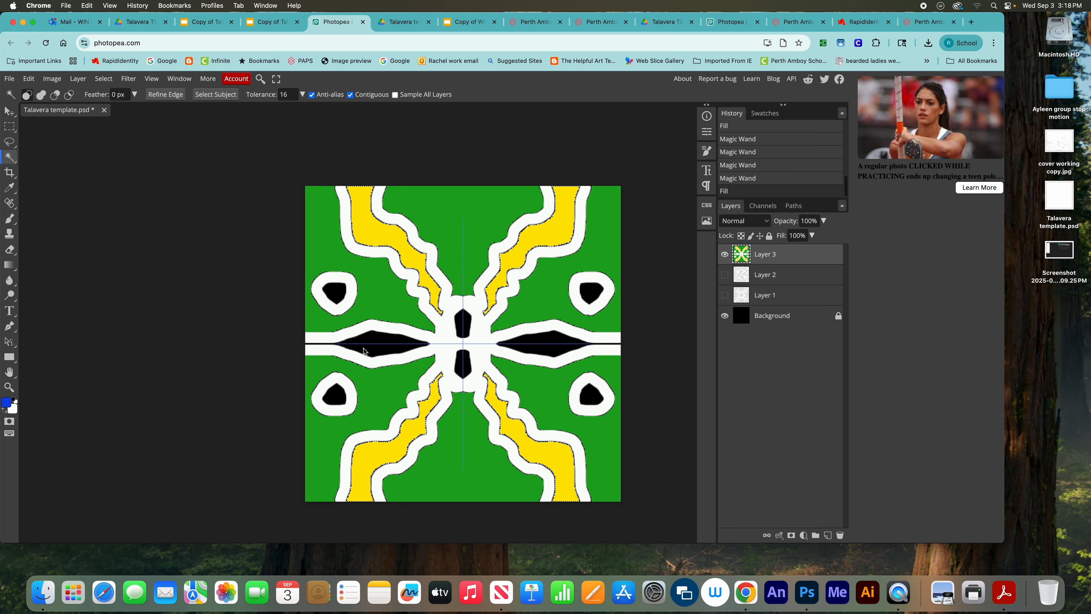
# - Fill the two black horizontal diamonds and the two small black shapes at the pattern's center with the blue foreground color
pyautogui.click(381, 341)
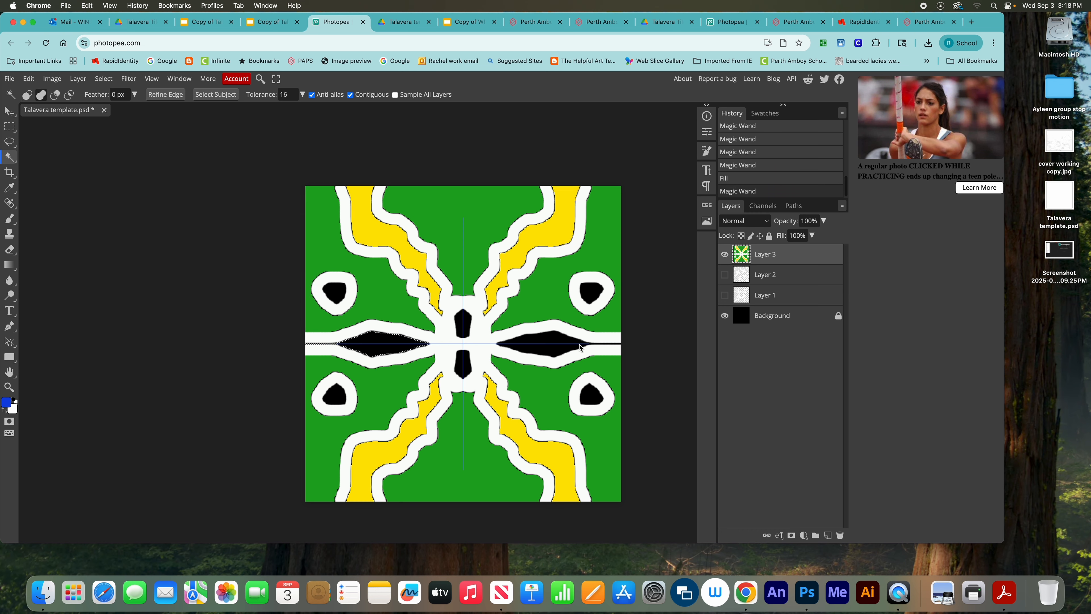
pyautogui.keyDown('shift'); pyautogui.click(552, 348); pyautogui.keyUp('shift')
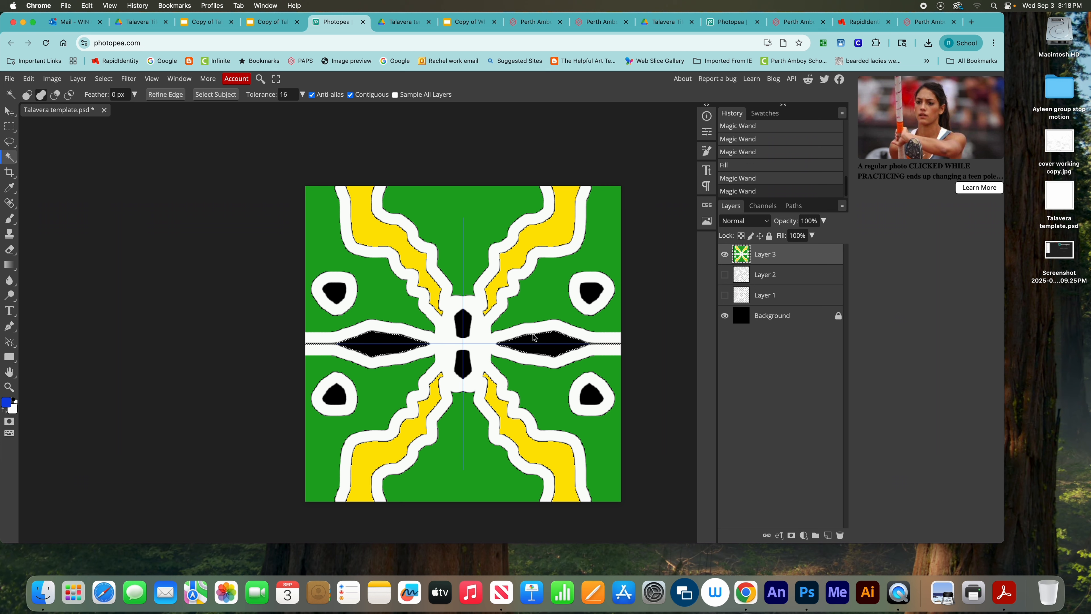
pyautogui.keyDown('shift'); pyautogui.click(465, 323); pyautogui.keyUp('shift')
pyautogui.keyDown('shift'); pyautogui.click(462, 373); pyautogui.keyUp('shift')
pyautogui.click(30, 80)
pyautogui.click(50, 241)
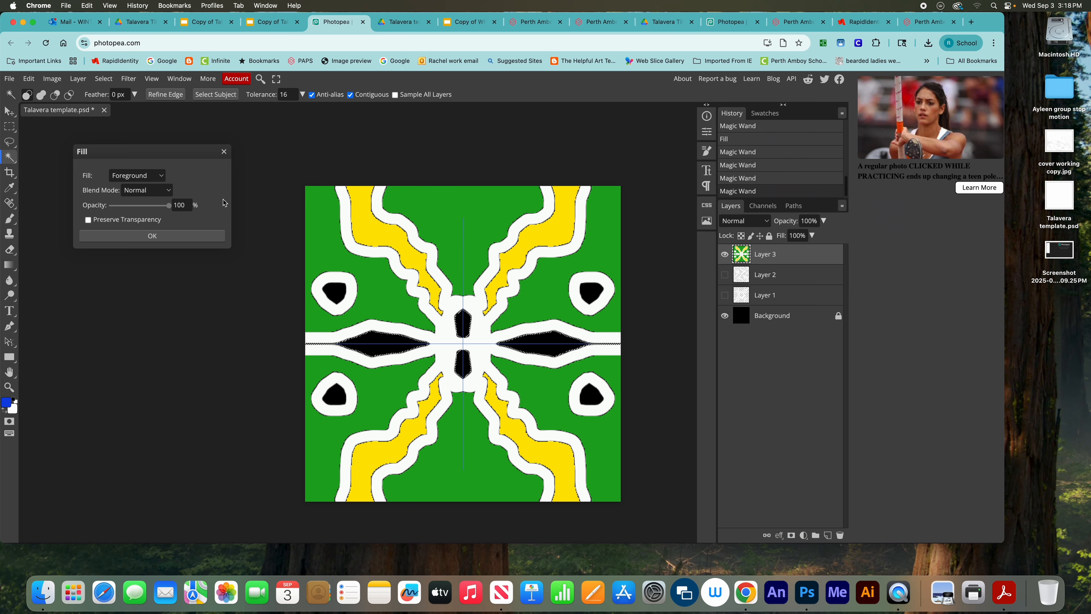
pyautogui.click(158, 177)
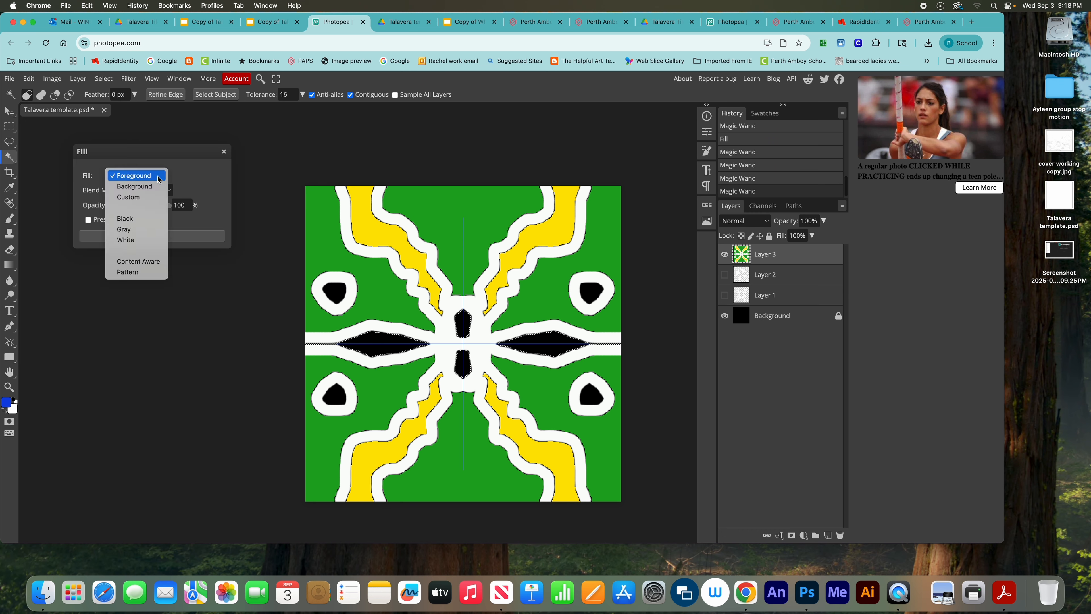
pyautogui.click(158, 177)
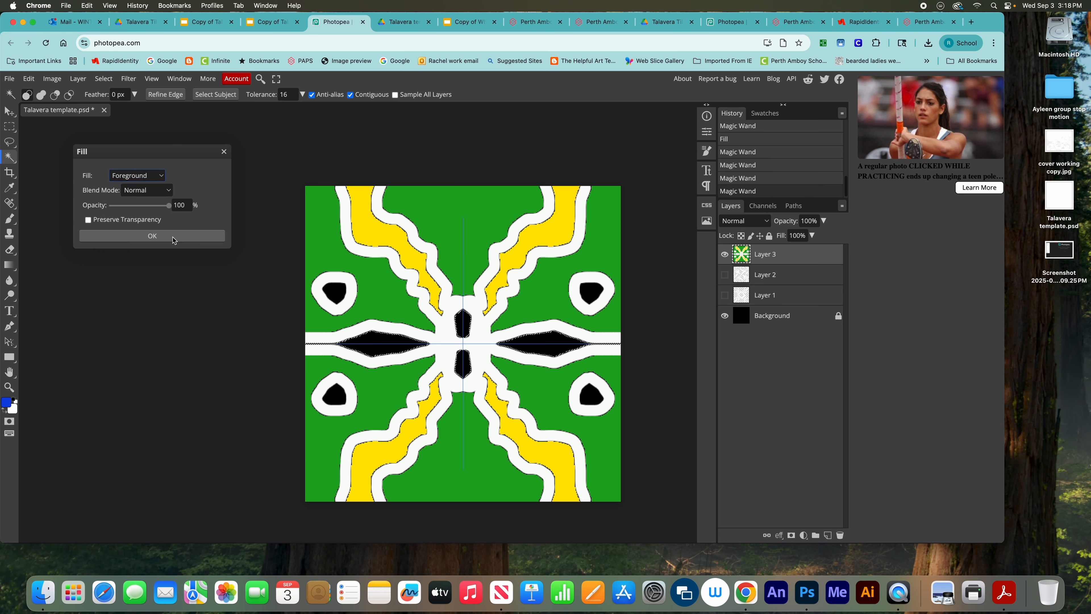
pyautogui.click(173, 239)
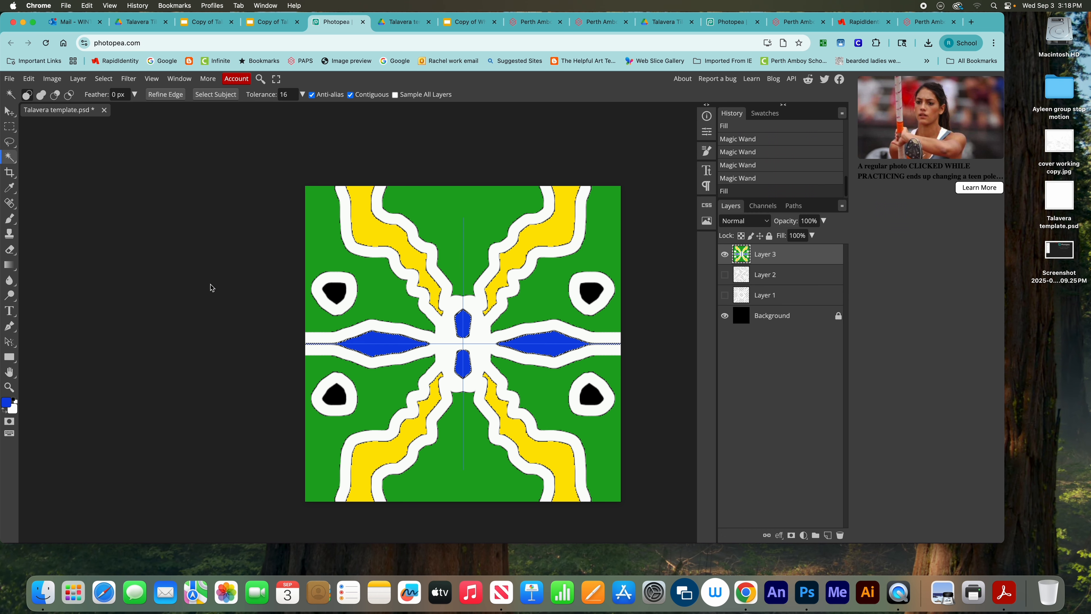
# - Set the foreground color to red e30d41
pyautogui.click(7, 403)
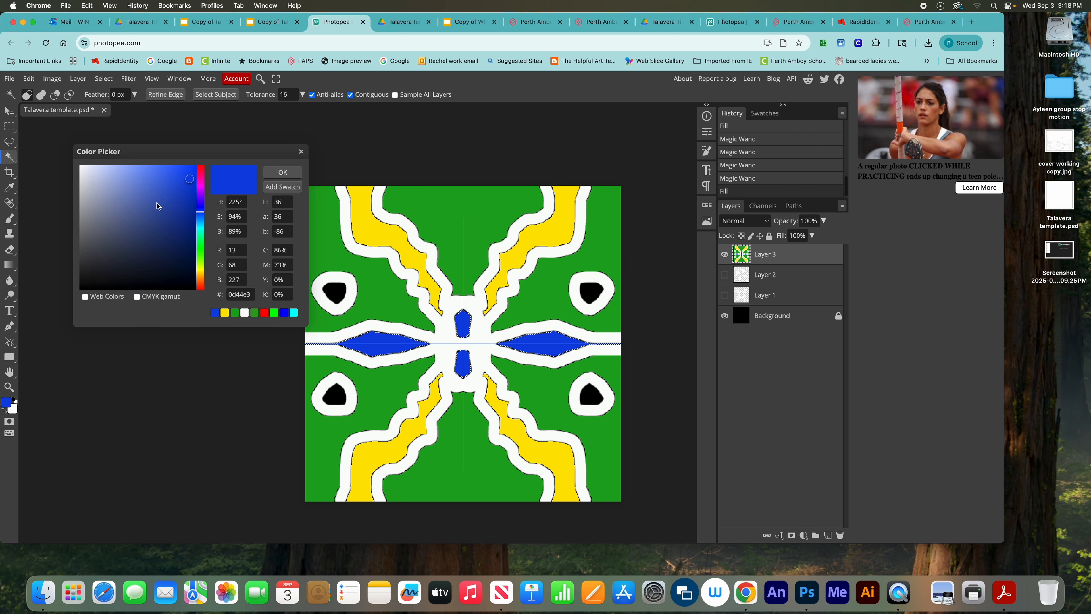
pyautogui.click(201, 171)
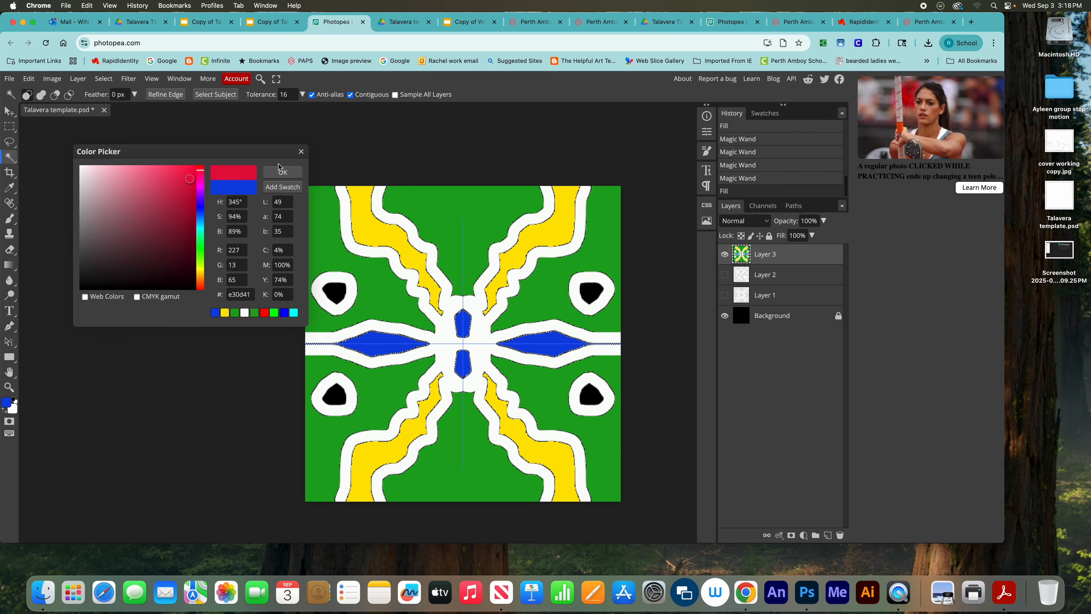
pyautogui.click(298, 174)
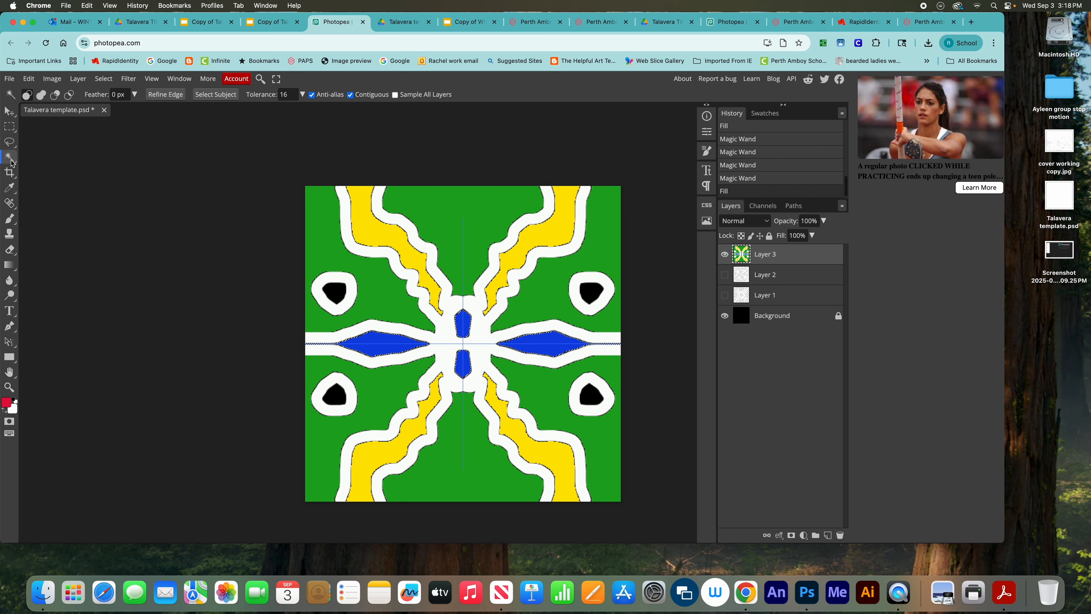
# - Select the black centers of the four rounded rings on Layer 3 with the Magic Wand
pyautogui.click(329, 298)
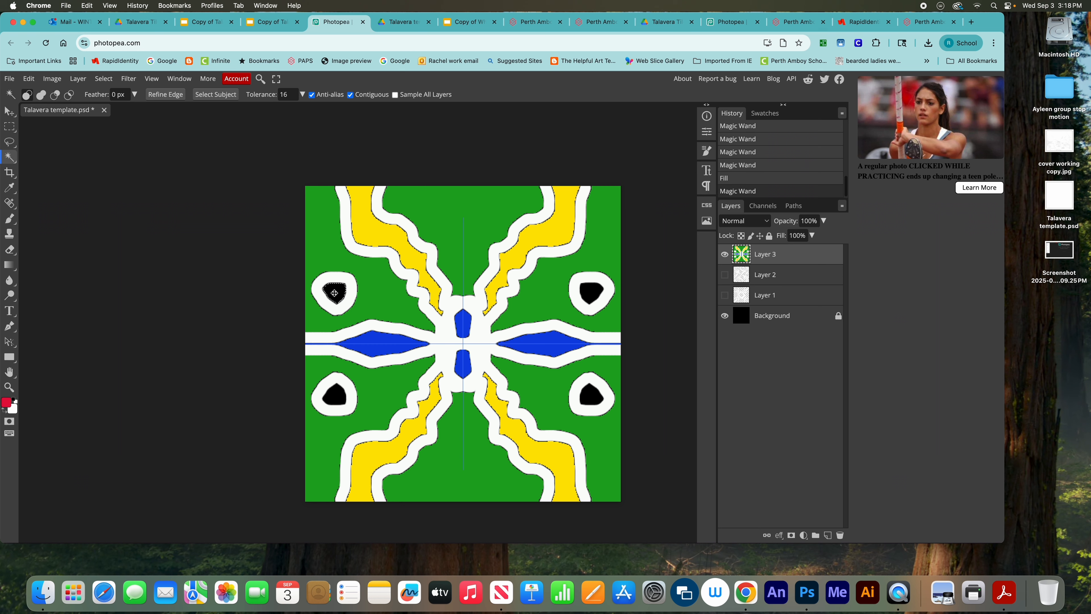
pyautogui.click(337, 401)
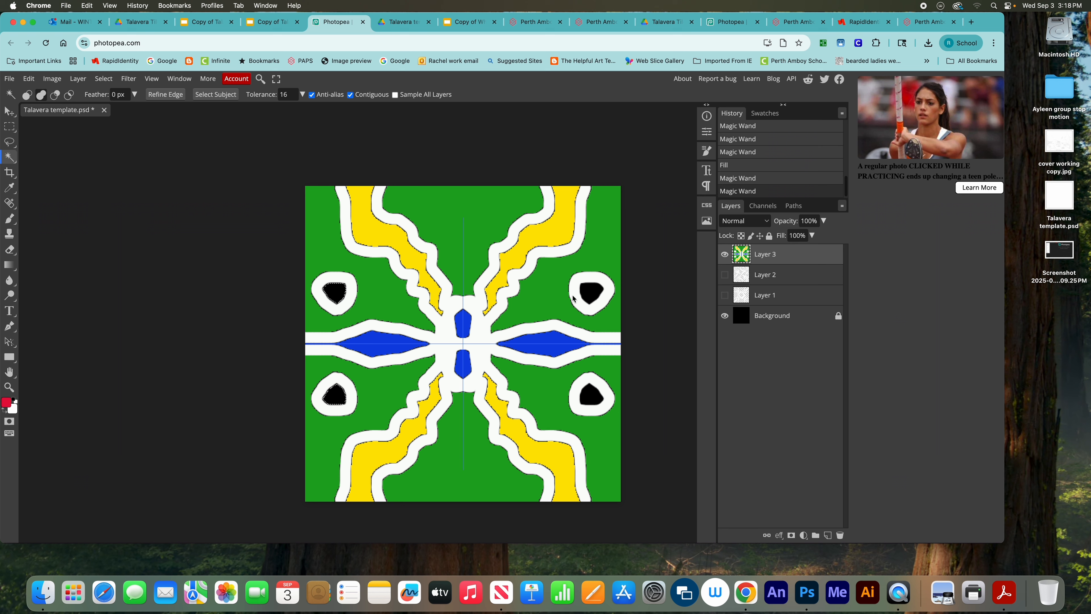
pyautogui.keyDown('shift'); pyautogui.click(588, 298); pyautogui.keyUp('shift')
pyautogui.keyDown('shift'); pyautogui.click(595, 394); pyautogui.keyUp('shift')
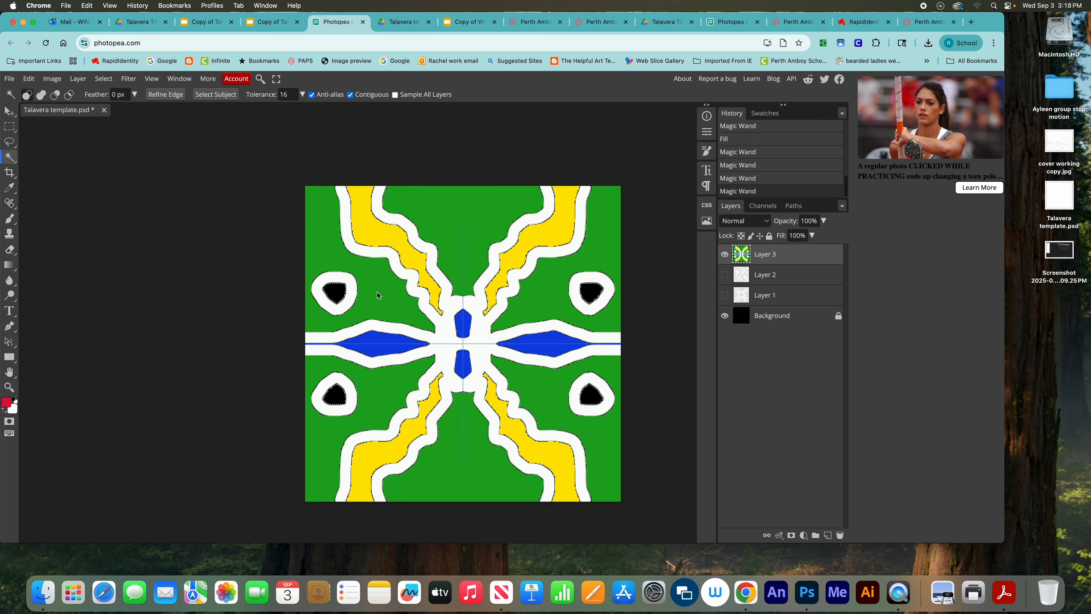
# - Fill the selected ring centers with the red e30d41 foreground color and clear the selection
pyautogui.click(7, 403)
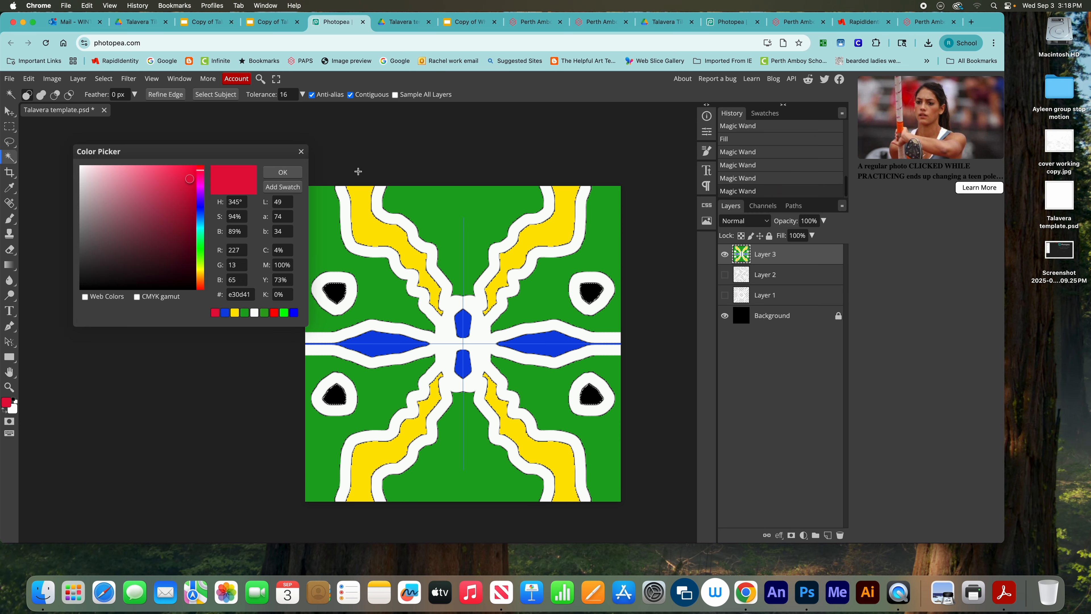
pyautogui.click(284, 171)
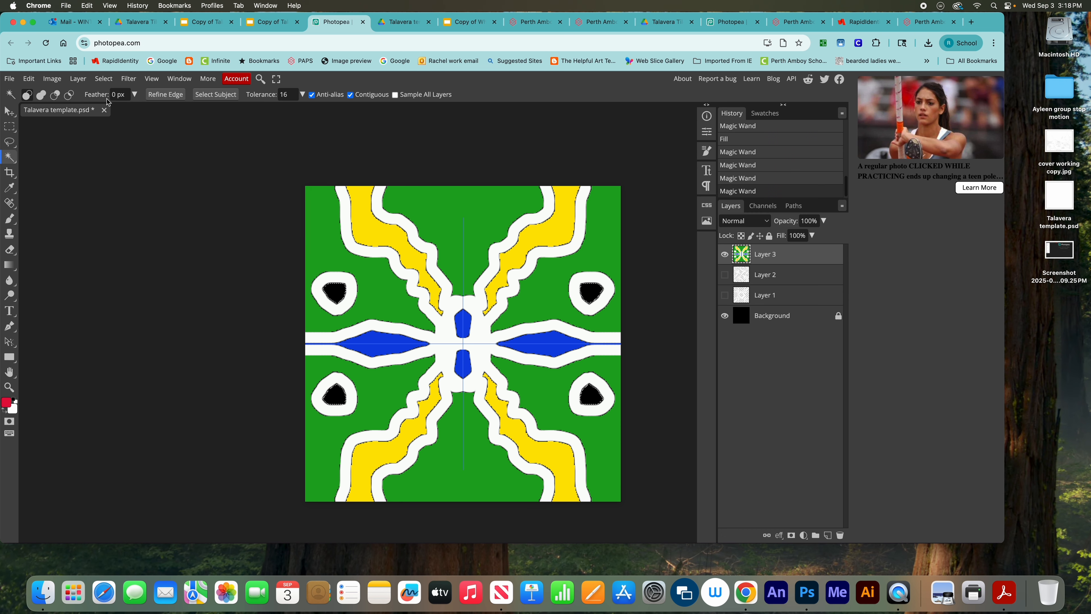
pyautogui.click(27, 79)
pyautogui.click(58, 241)
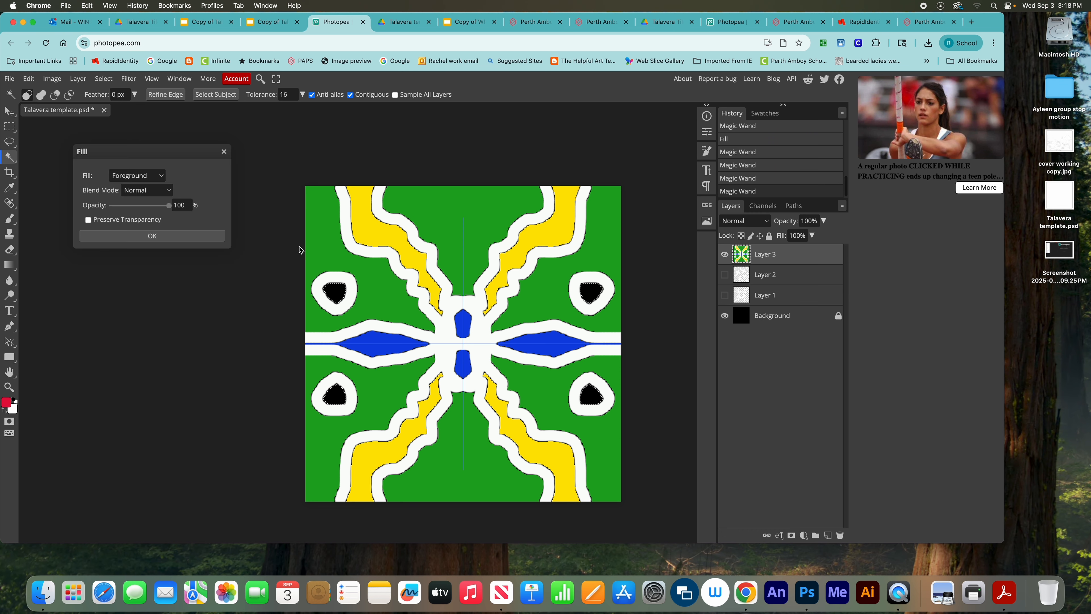
pyautogui.click(185, 238)
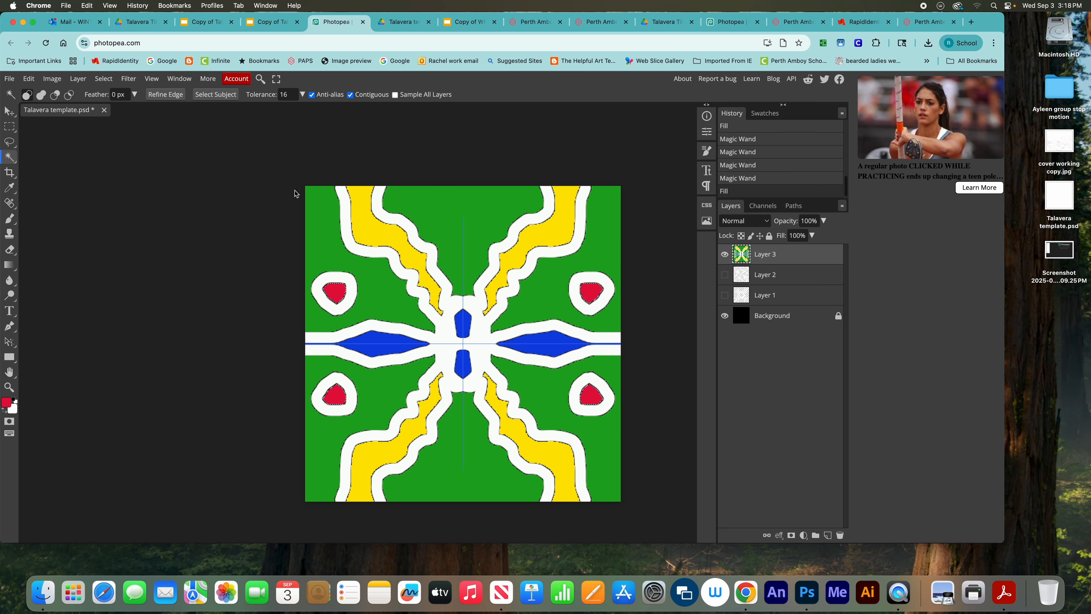
pyautogui.click(103, 79)
pyautogui.click(112, 107)
# - Hide Layer 3 and make Layer 2 active and visible
pyautogui.click(725, 255)
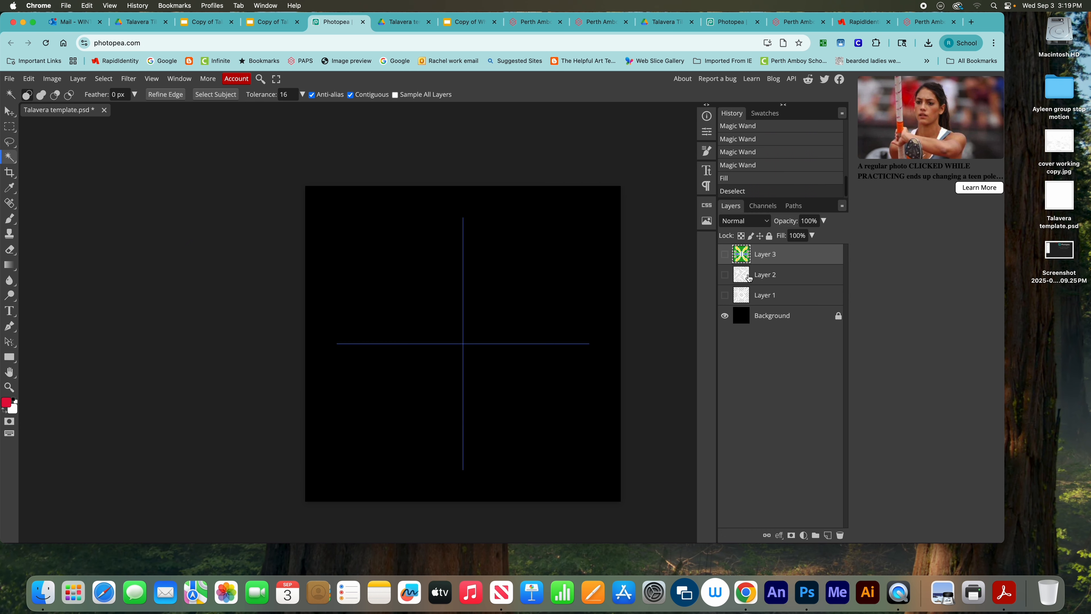
pyautogui.click(729, 280)
pyautogui.click(725, 275)
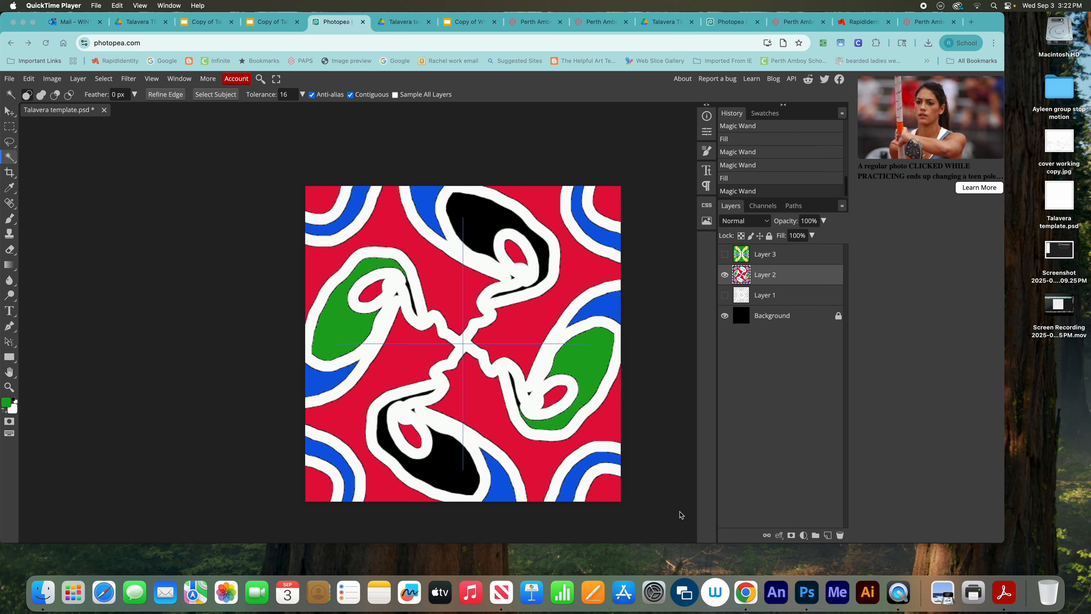
# - Select the green areas inside the two side ovals on Layer 2 with the Magic Wand
pyautogui.click(8, 161)
pyautogui.click(355, 338)
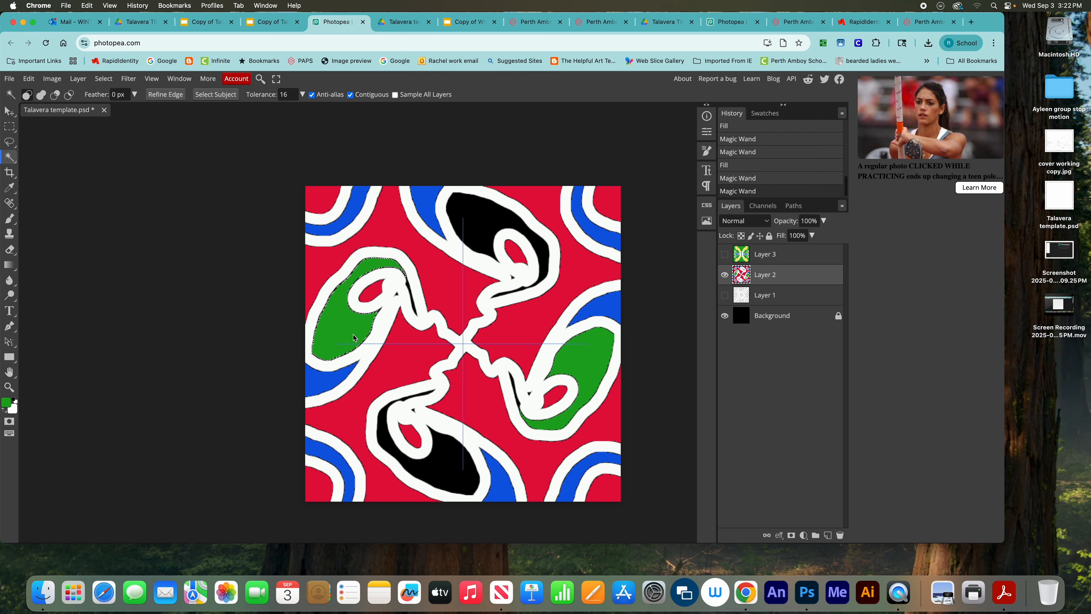
pyautogui.keyDown('shift'); pyautogui.click(573, 349); pyautogui.keyUp('shift')
# - Set the foreground color to blue 0d5ce3 sampled from the design and fill the selected green oval areas with it
pyautogui.click(8, 406)
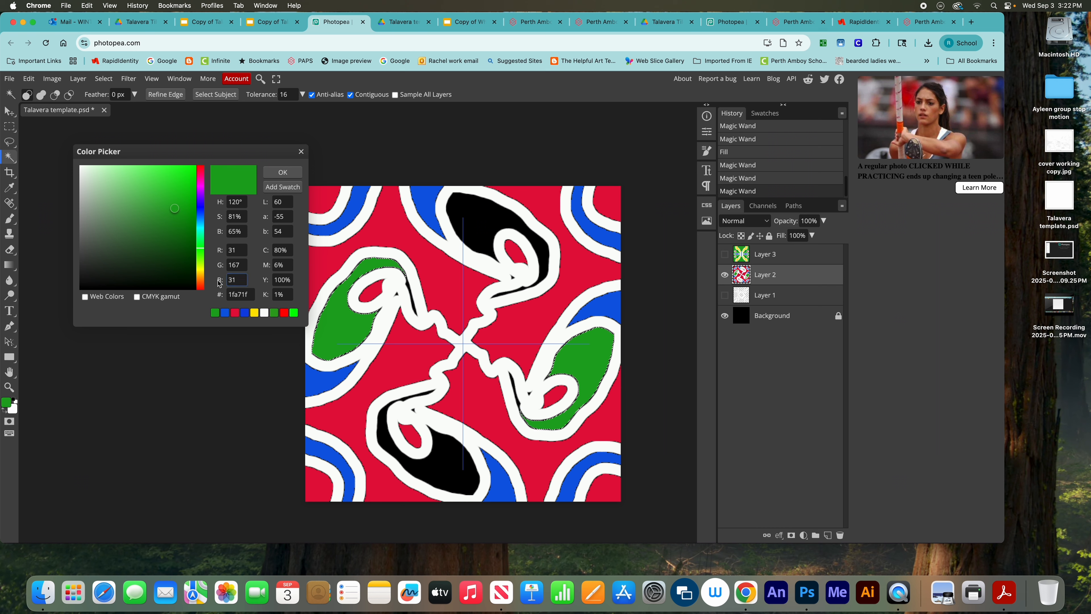
pyautogui.click(331, 384)
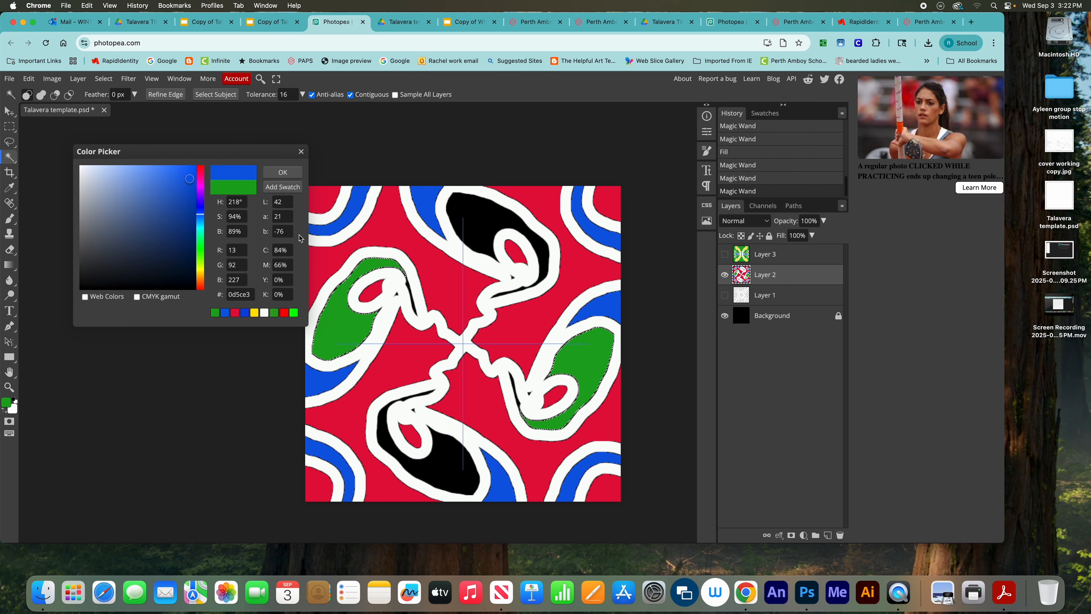
pyautogui.click(277, 173)
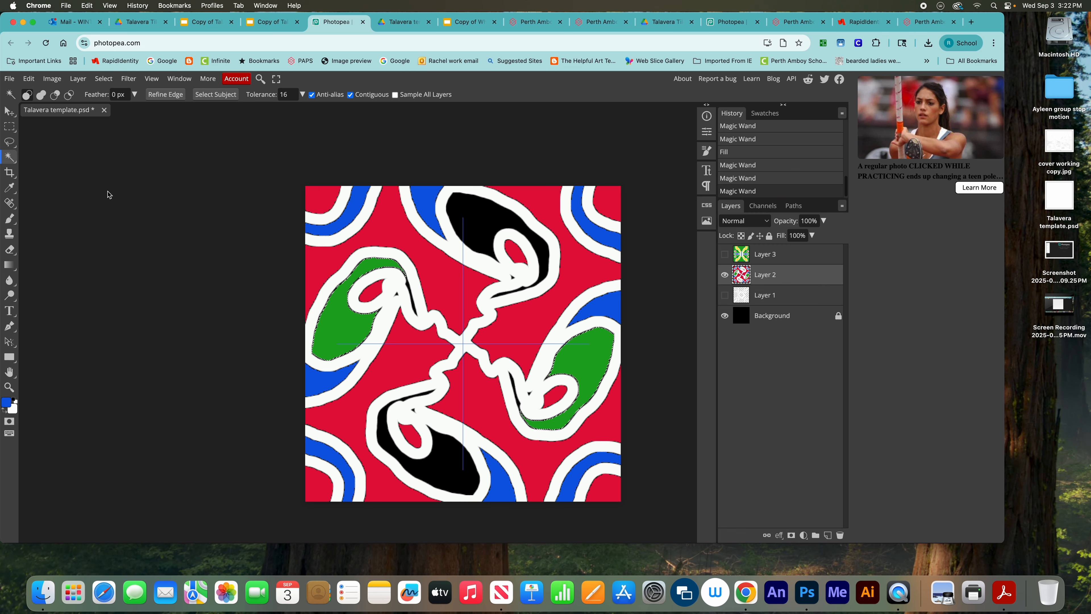
pyautogui.click(26, 78)
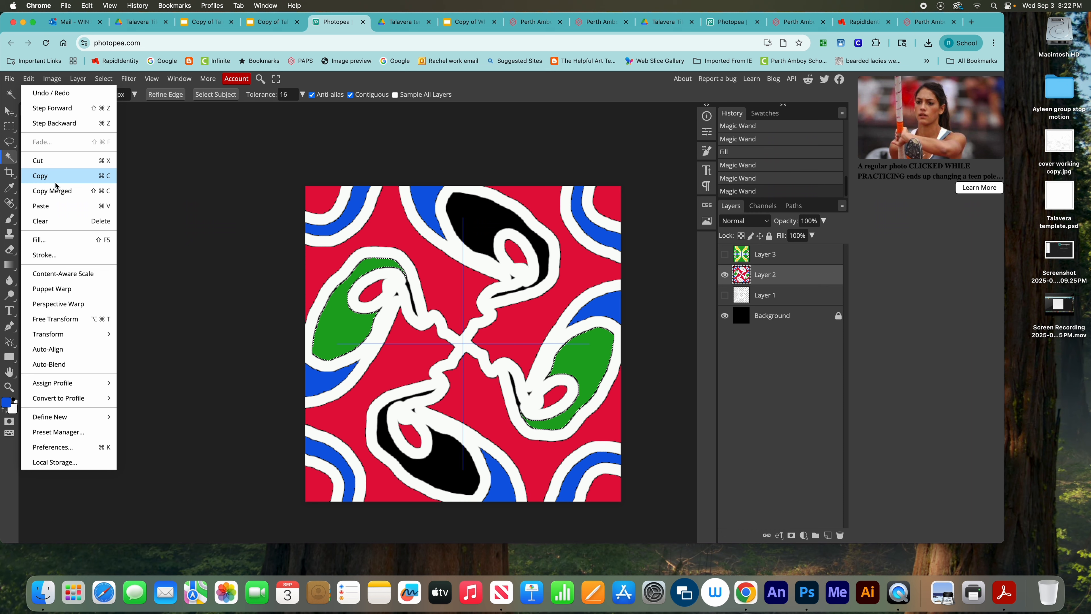
pyautogui.click(62, 240)
pyautogui.click(168, 237)
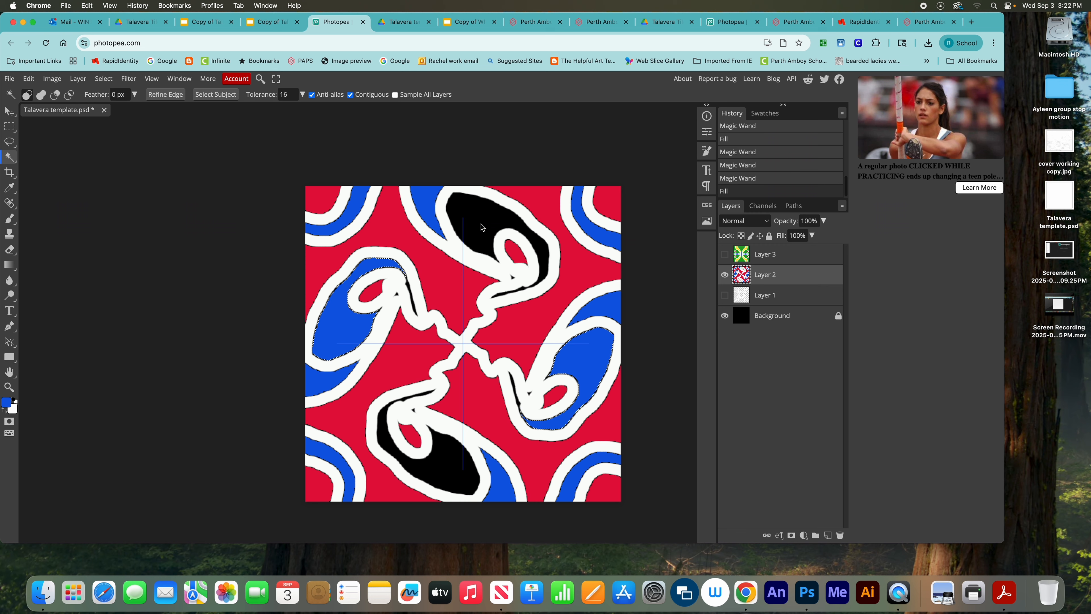
# - Set the foreground color to yellow e3e00d
pyautogui.click(7, 402)
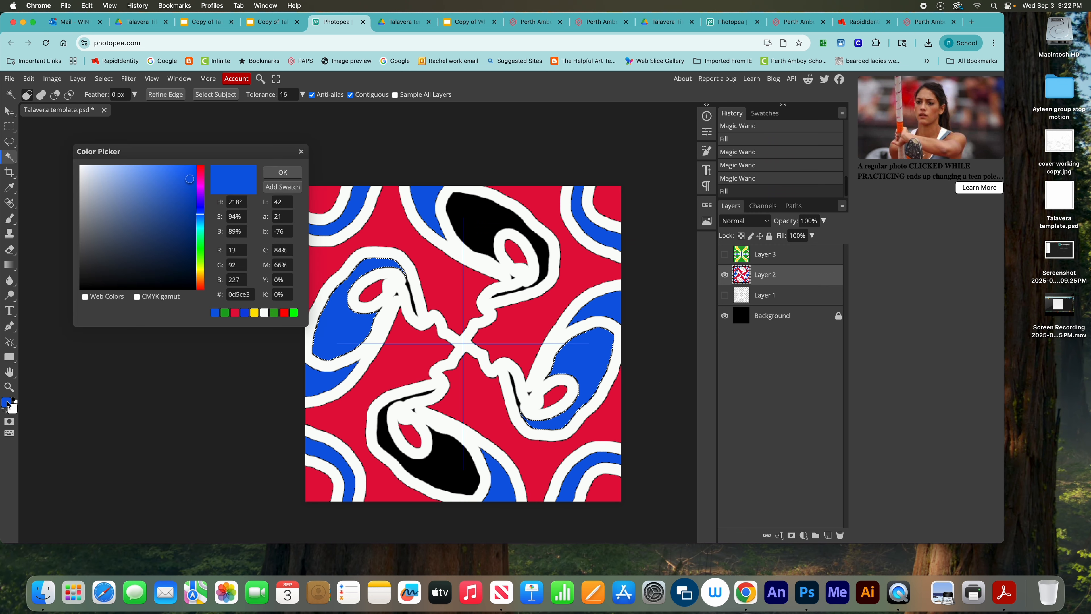
pyautogui.click(200, 272)
pyautogui.click(283, 172)
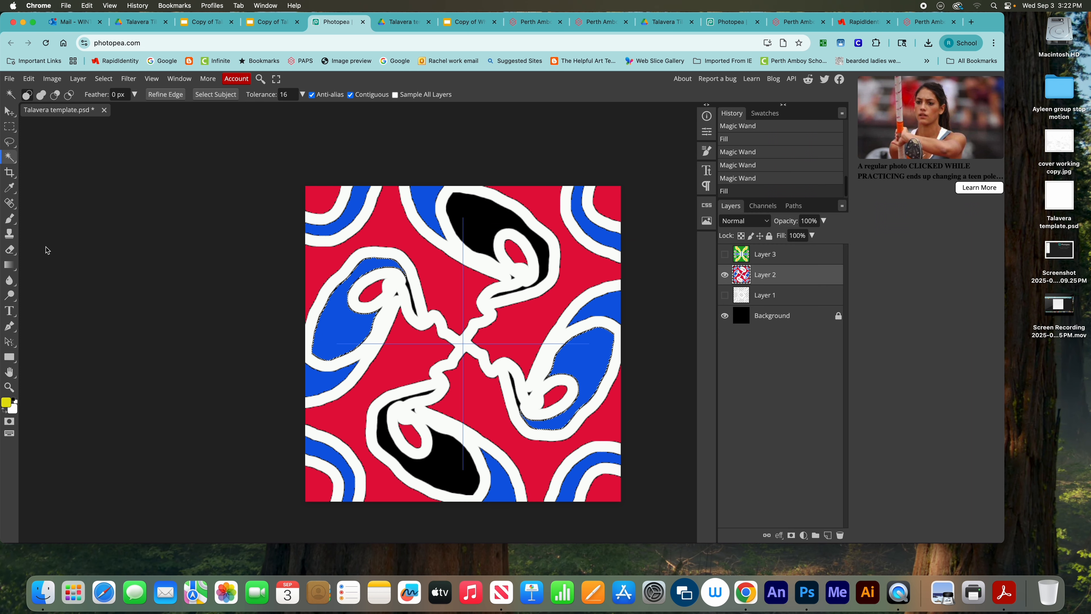
# - Select the black areas inside the upper and lower ovals with the Magic Wand and fill them with the yellow foreground color
pyautogui.click(469, 226)
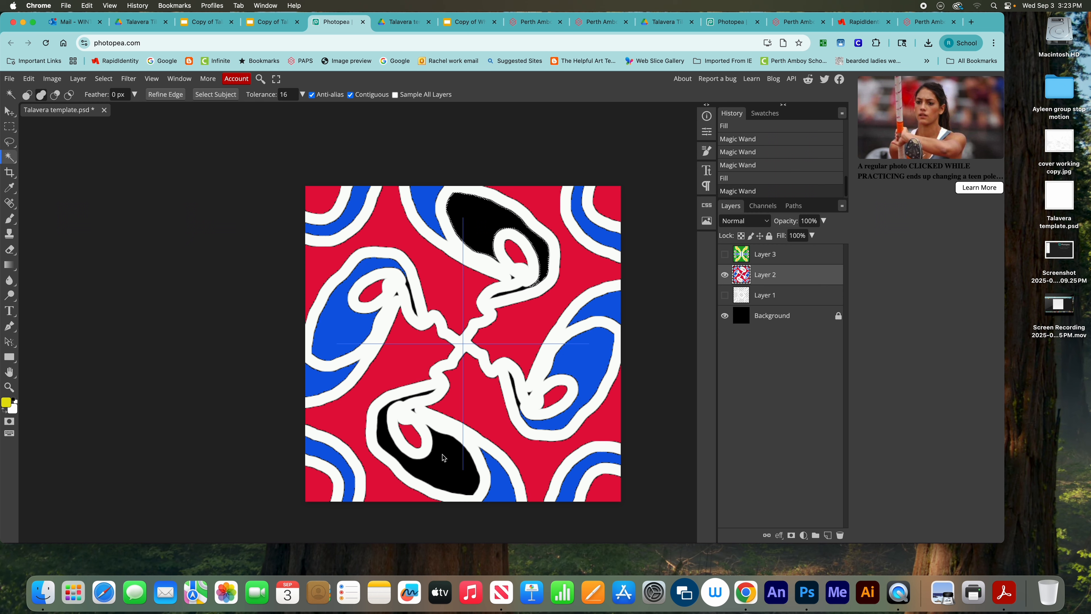
pyautogui.keyDown('shift'); pyautogui.click(445, 478); pyautogui.keyUp('shift')
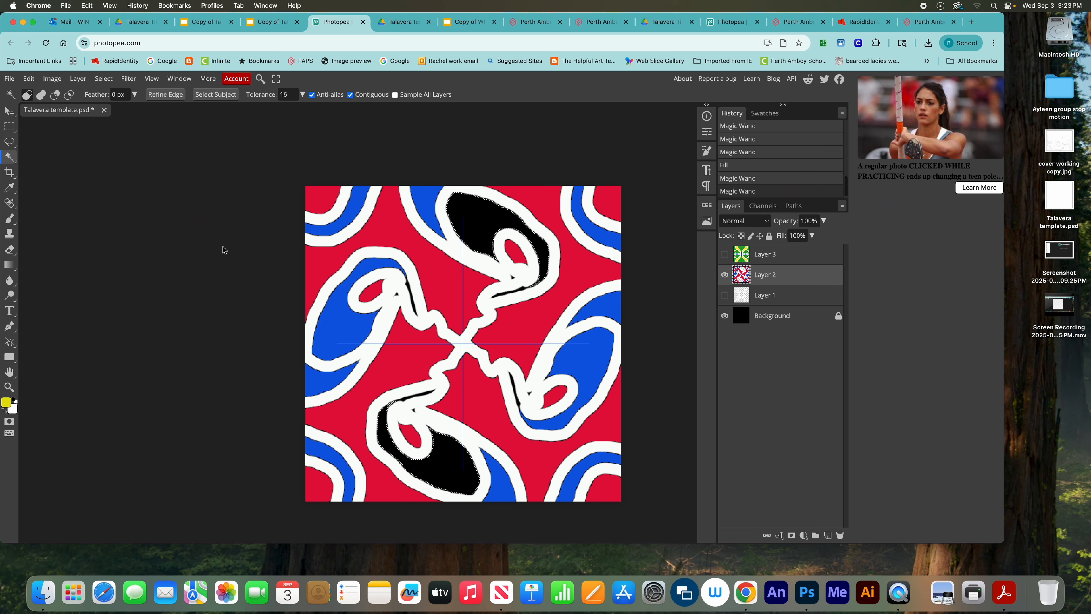
pyautogui.click(29, 79)
pyautogui.click(65, 239)
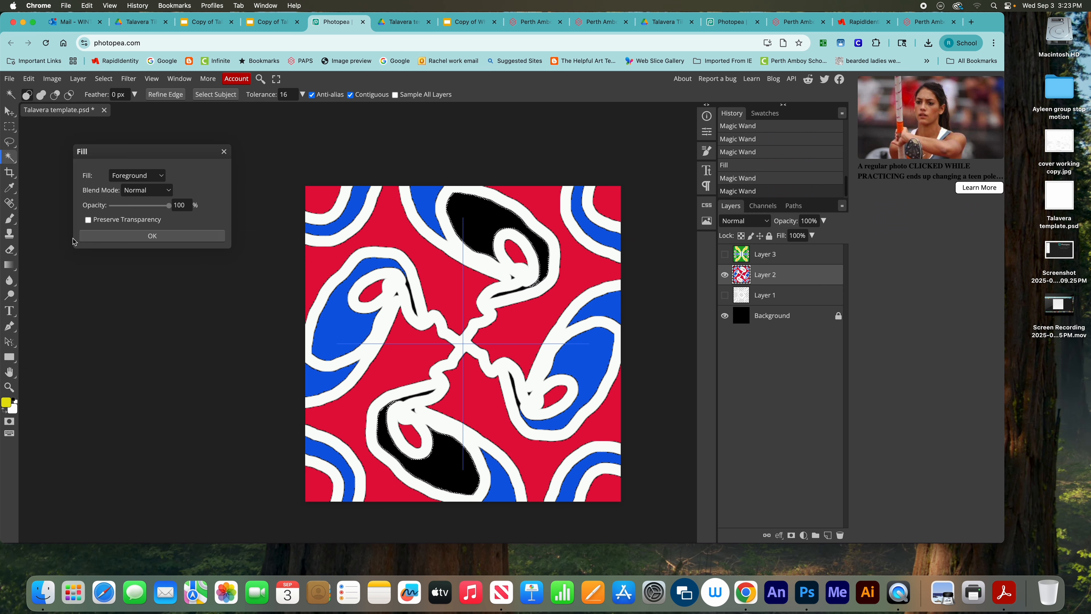
pyautogui.click(138, 238)
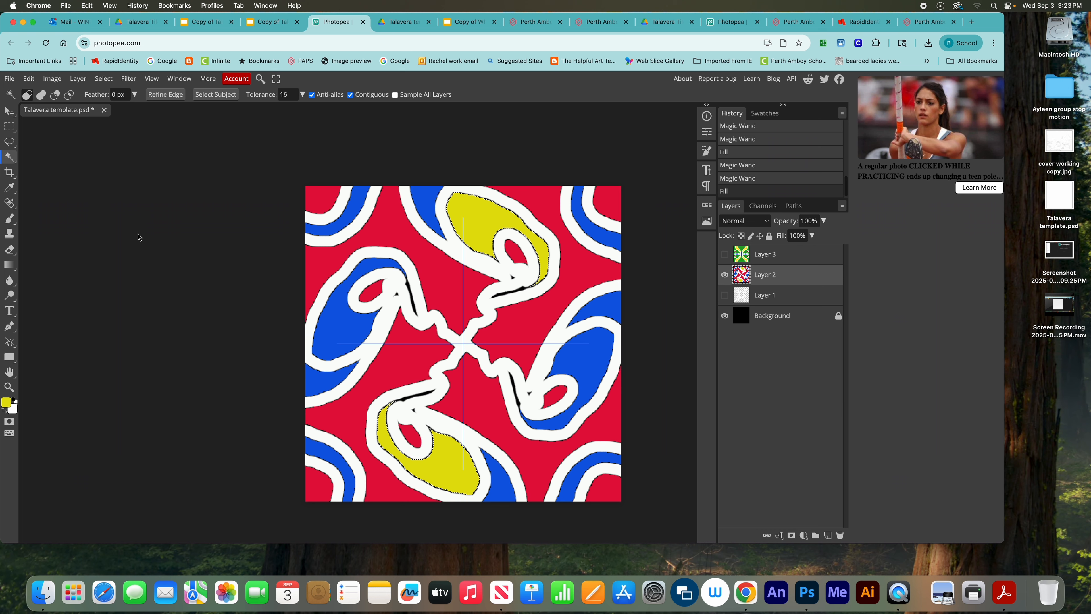
# - Select the blue crescents beside the two side ovals and fill them with the yellow foreground color
pyautogui.click(328, 381)
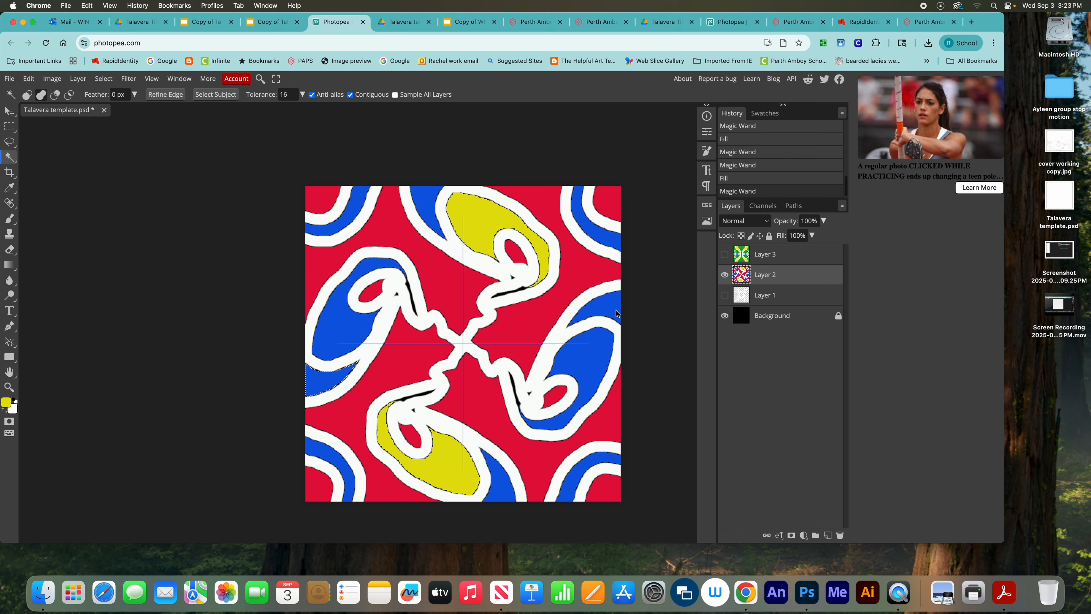
pyautogui.keyDown('shift'); pyautogui.click(602, 308); pyautogui.keyUp('shift')
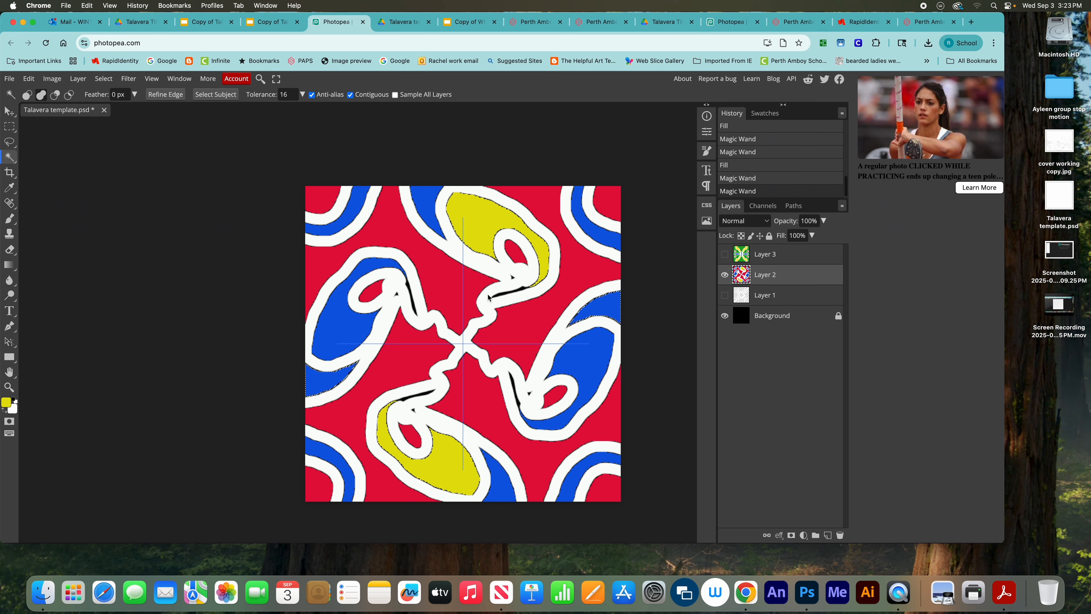
pyautogui.click(28, 78)
pyautogui.click(43, 240)
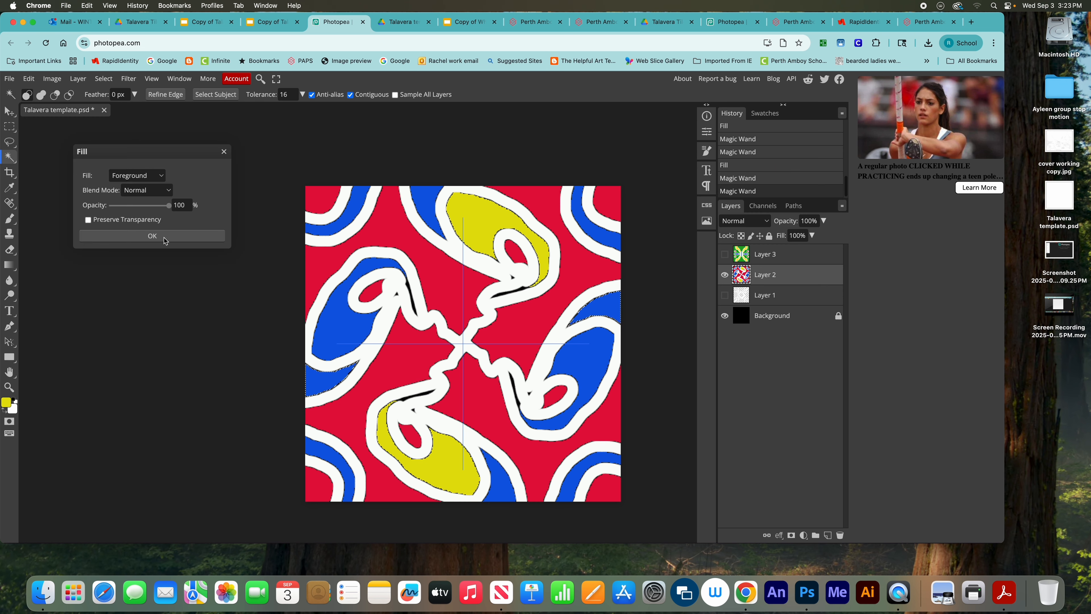
pyautogui.click(161, 236)
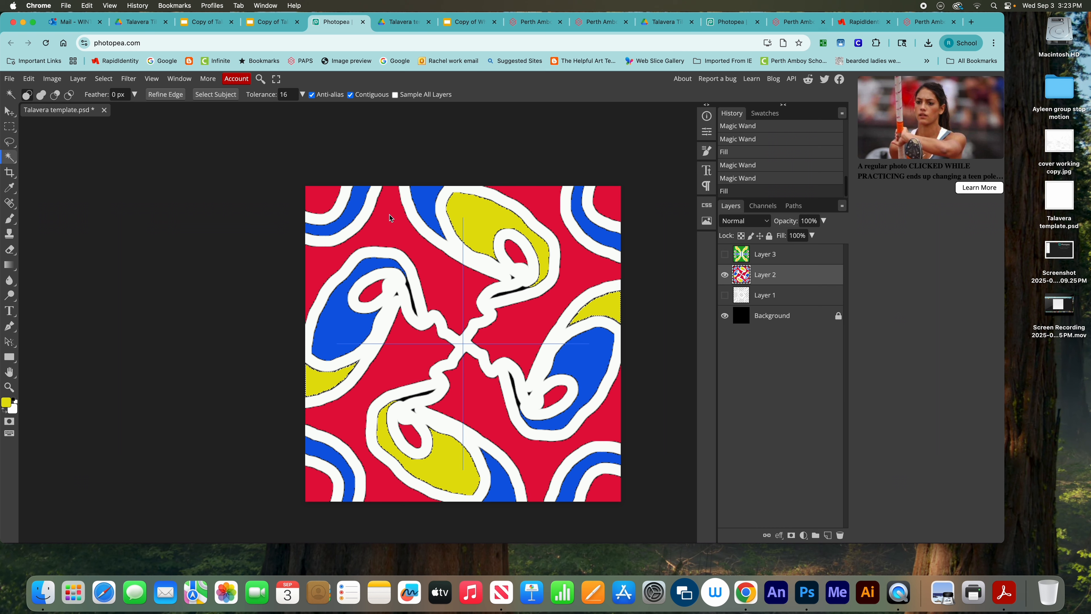
# - Select the red areas in the tile's four outer corners and fill them with the yellow foreground color
pyautogui.click(330, 205)
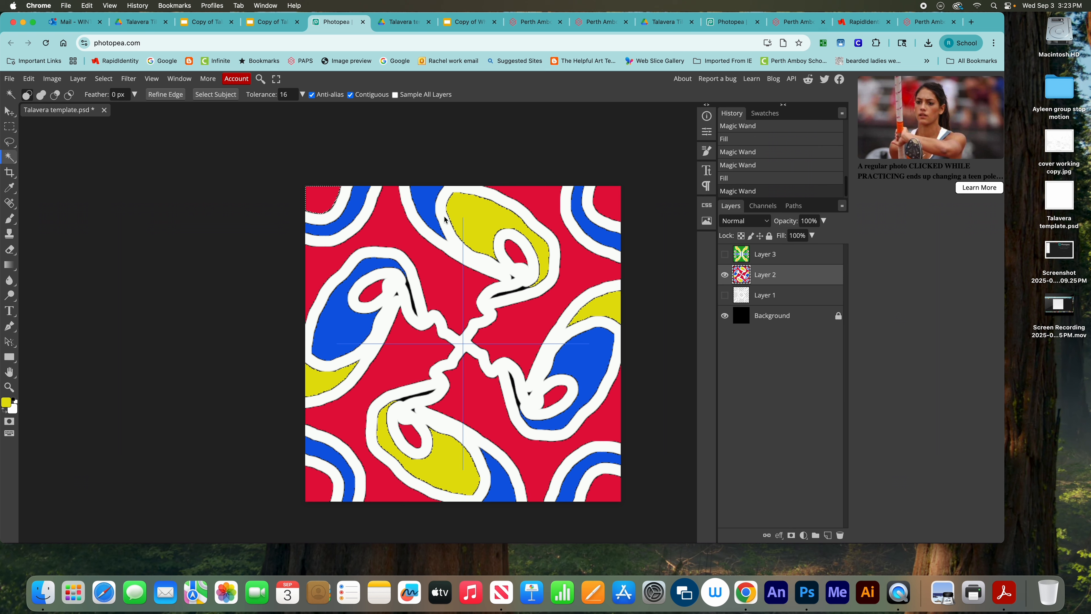
pyautogui.keyDown('shift'); pyautogui.click(606, 197); pyautogui.keyUp('shift')
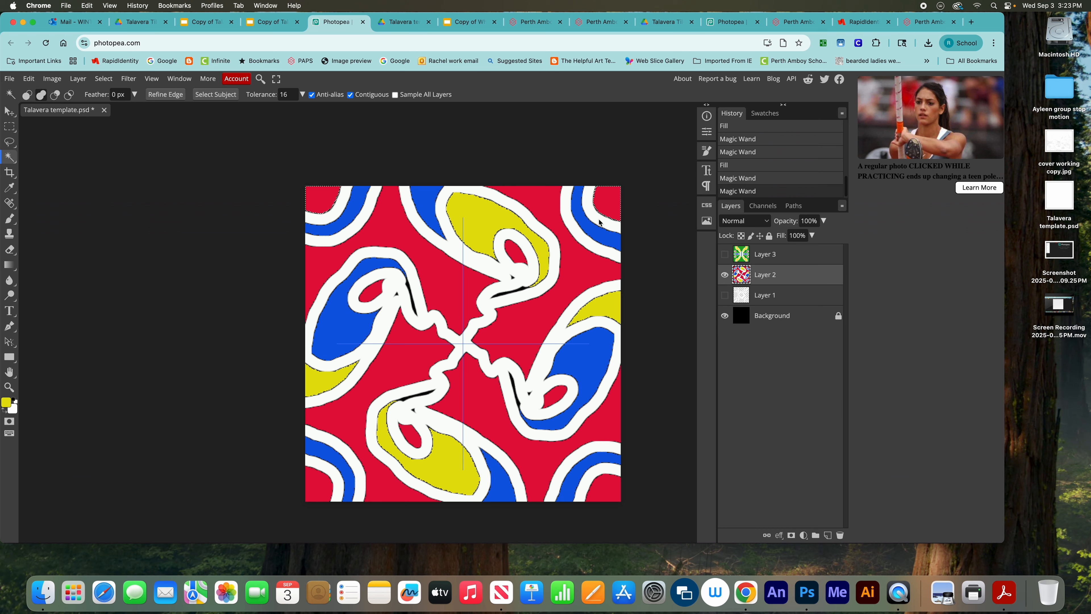
pyautogui.keyDown('shift'); pyautogui.click(610, 498); pyautogui.keyUp('shift')
pyautogui.keyDown('shift'); pyautogui.click(323, 484); pyautogui.keyUp('shift')
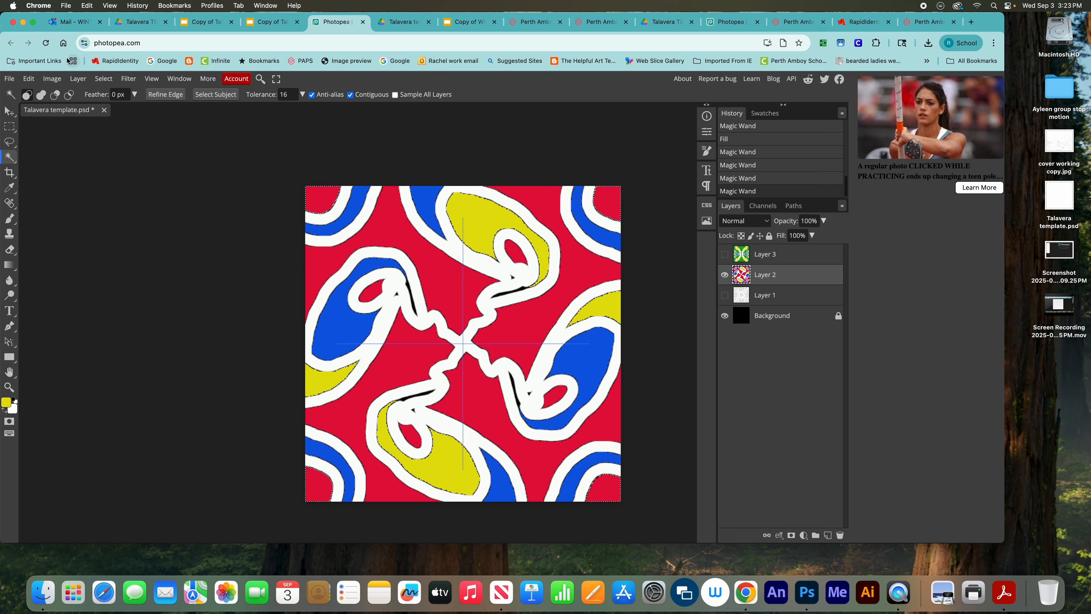
pyautogui.click(28, 78)
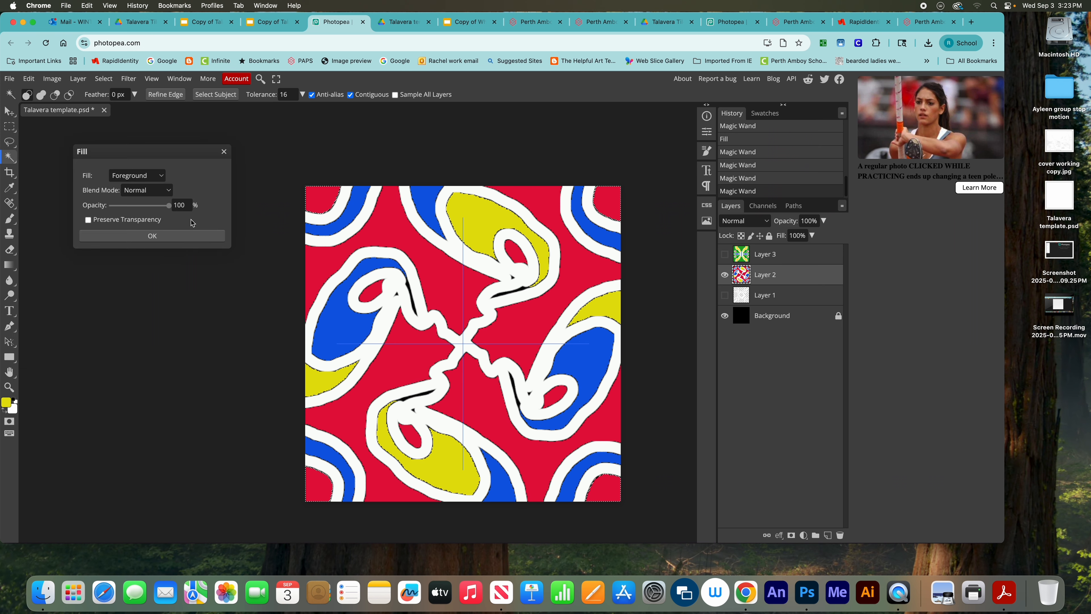
pyautogui.click(159, 238)
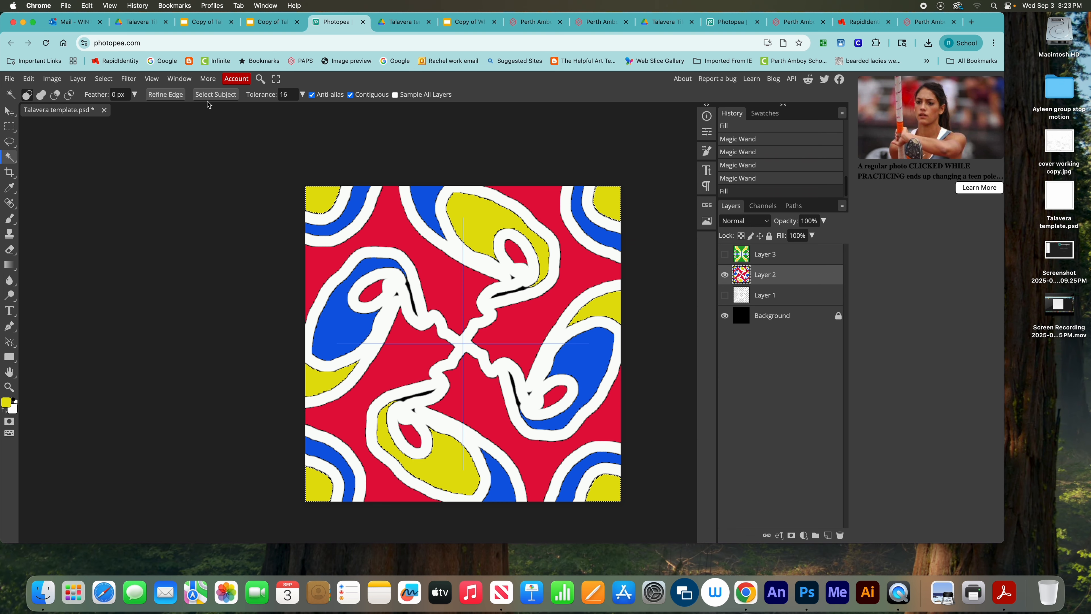
# - Check the permitted color list in the Talavera Google Slides deck and return to Photopea
pyautogui.click(212, 25)
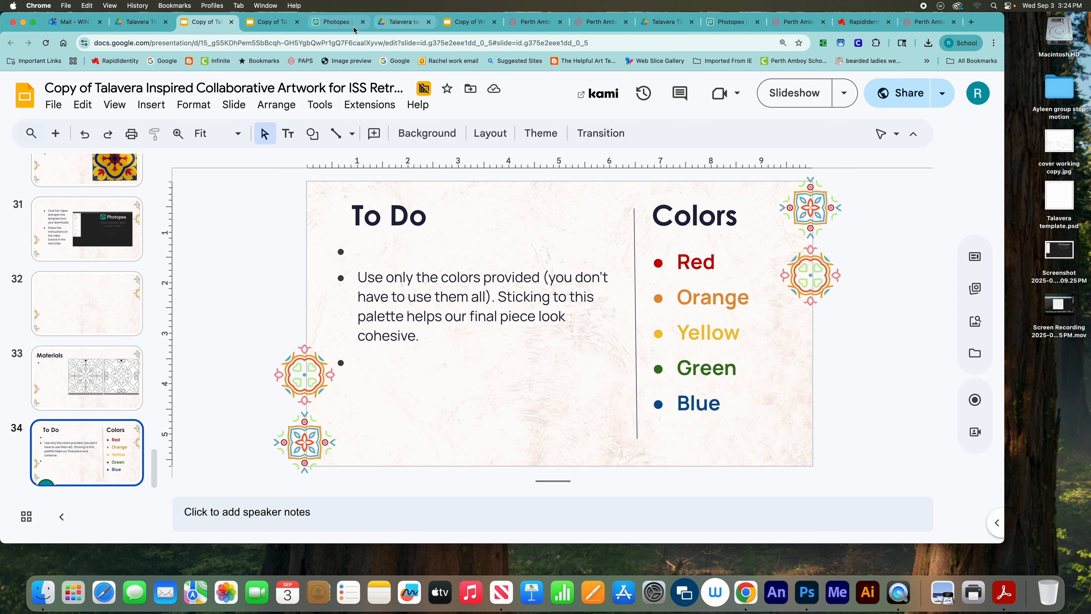
pyautogui.click(337, 22)
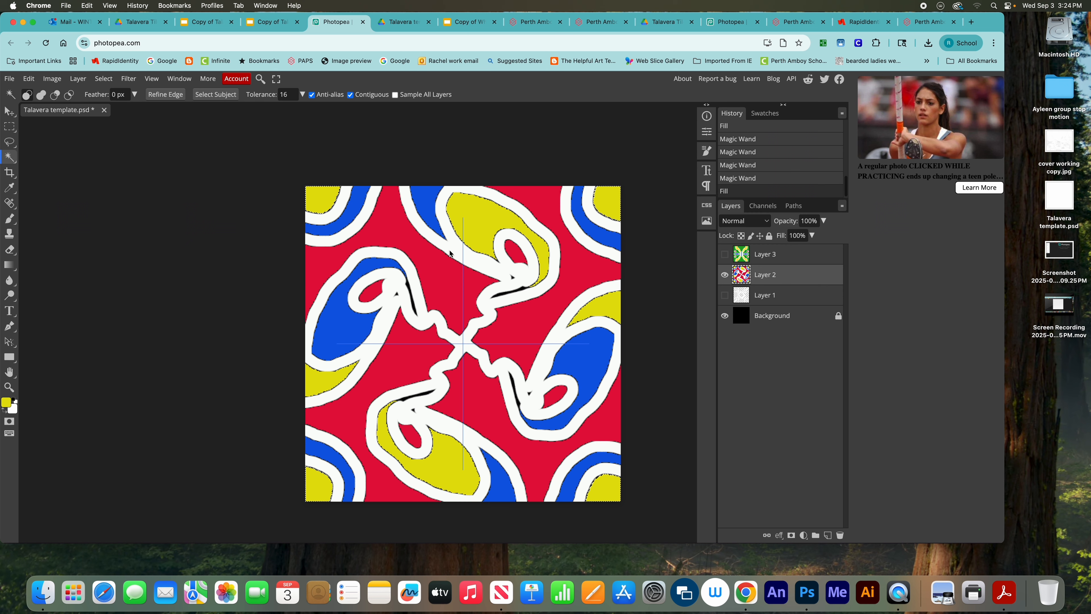
# - Try filling the connected white outlines around the four ovals on Layer 2 with dark green, and clear the selection
pyautogui.click(468, 258)
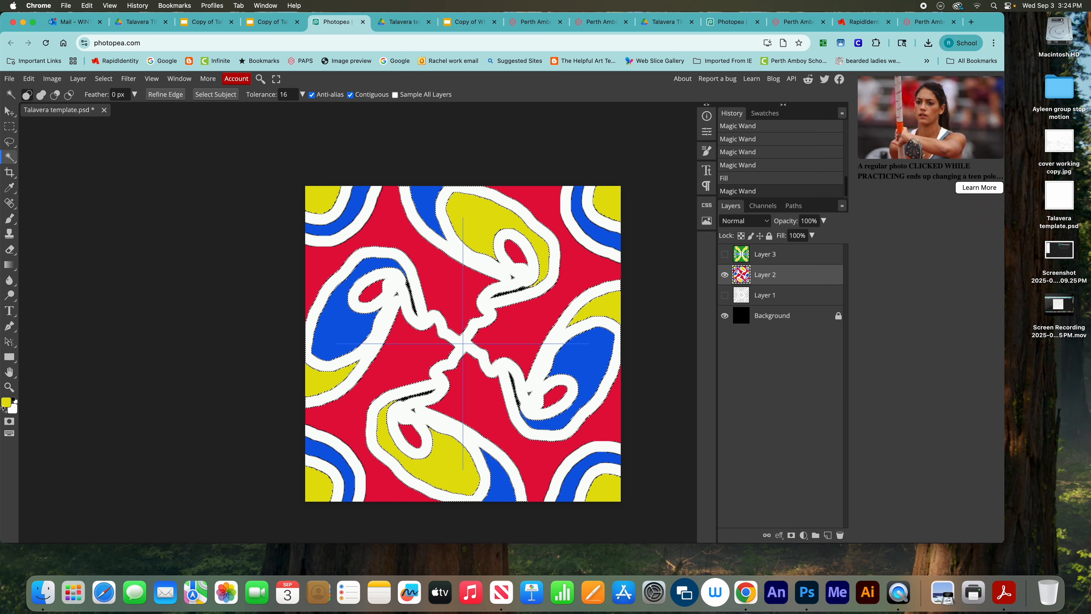
pyautogui.click(9, 405)
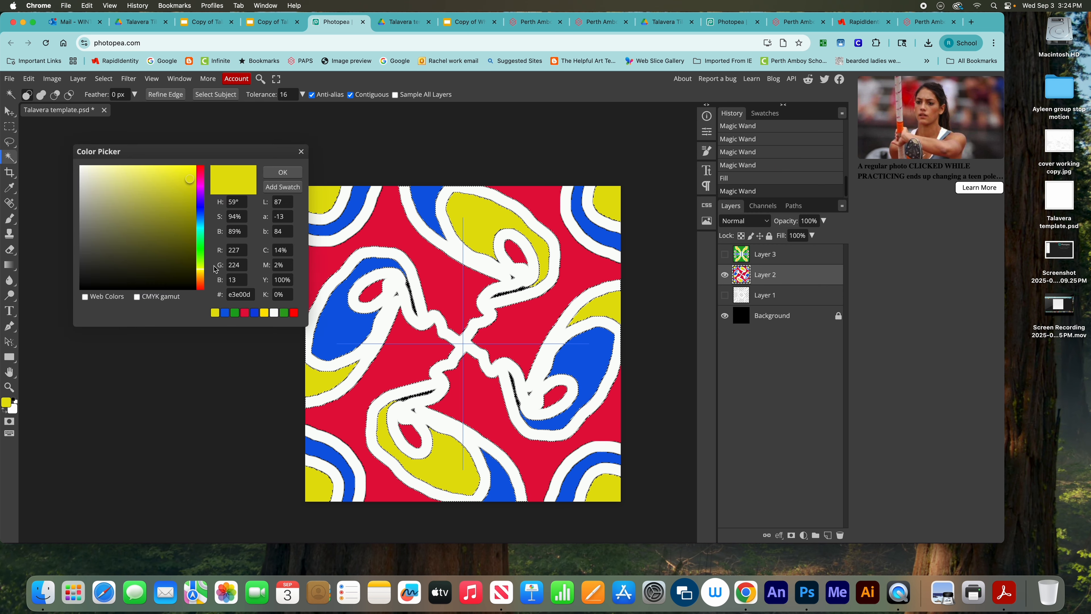
pyautogui.moveTo(203, 263); pyautogui.dragTo(201, 257)
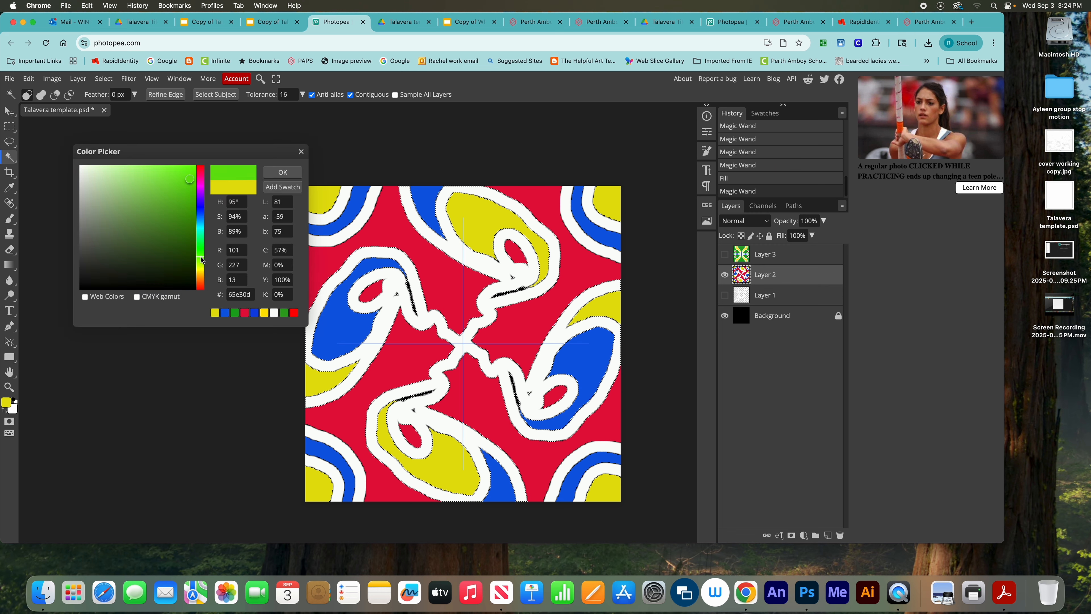
pyautogui.click(178, 197)
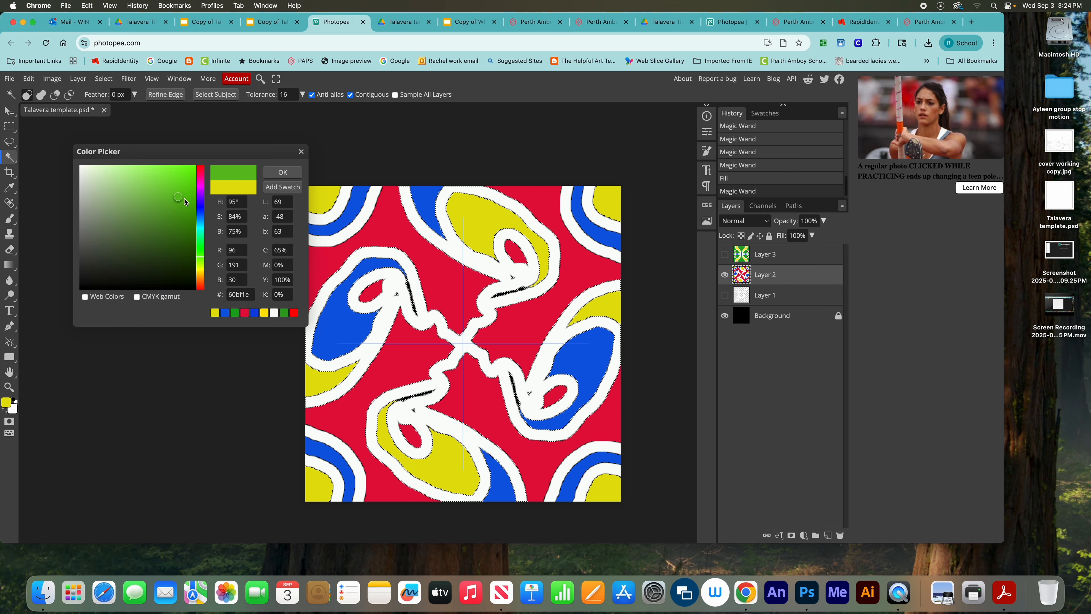
pyautogui.click(296, 174)
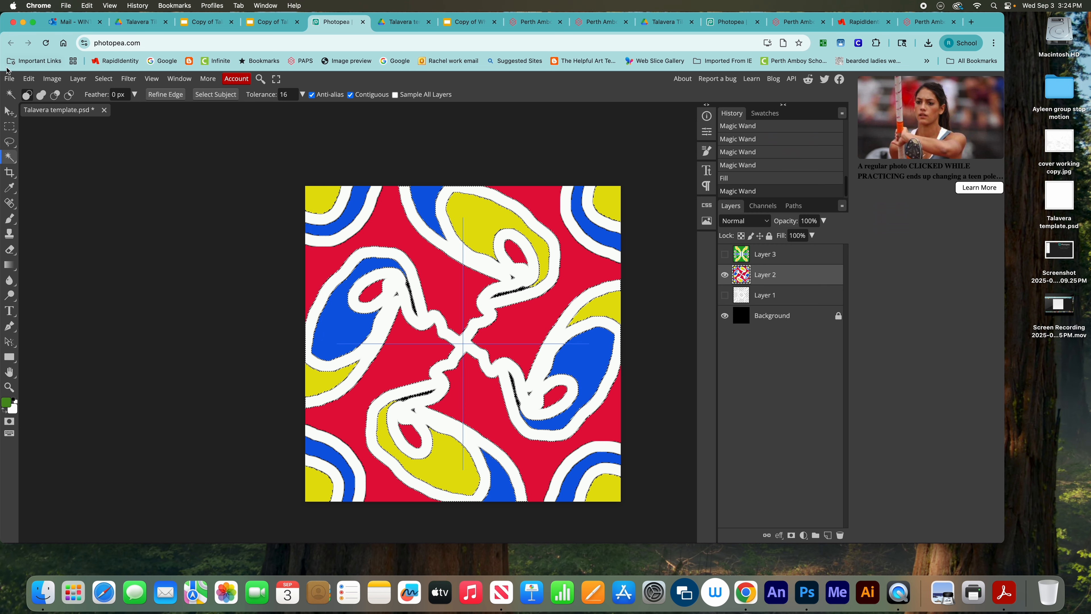
pyautogui.click(29, 78)
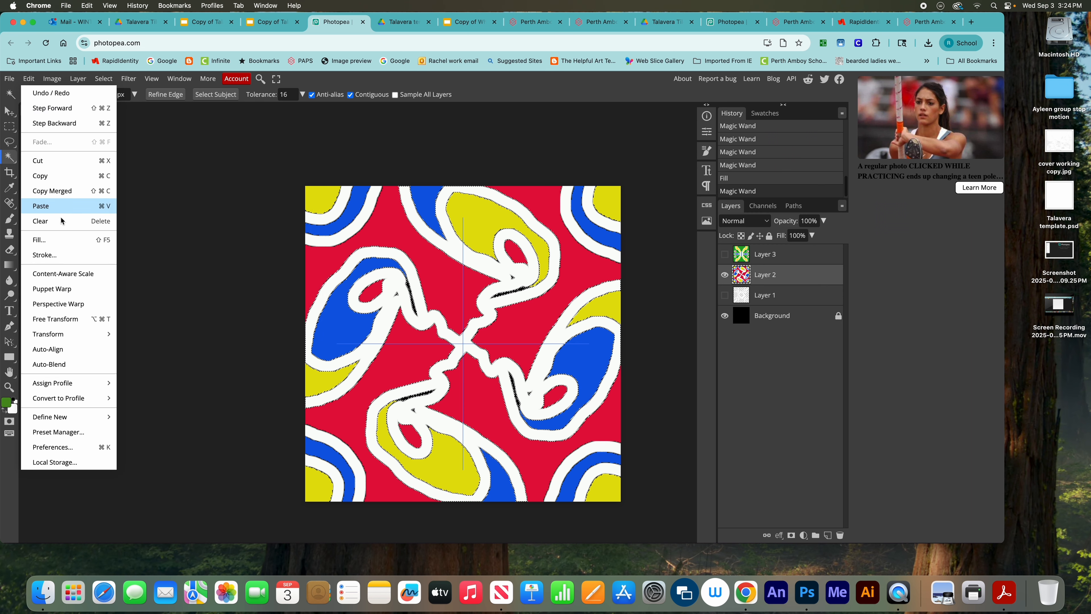
pyautogui.click(59, 239)
pyautogui.click(189, 237)
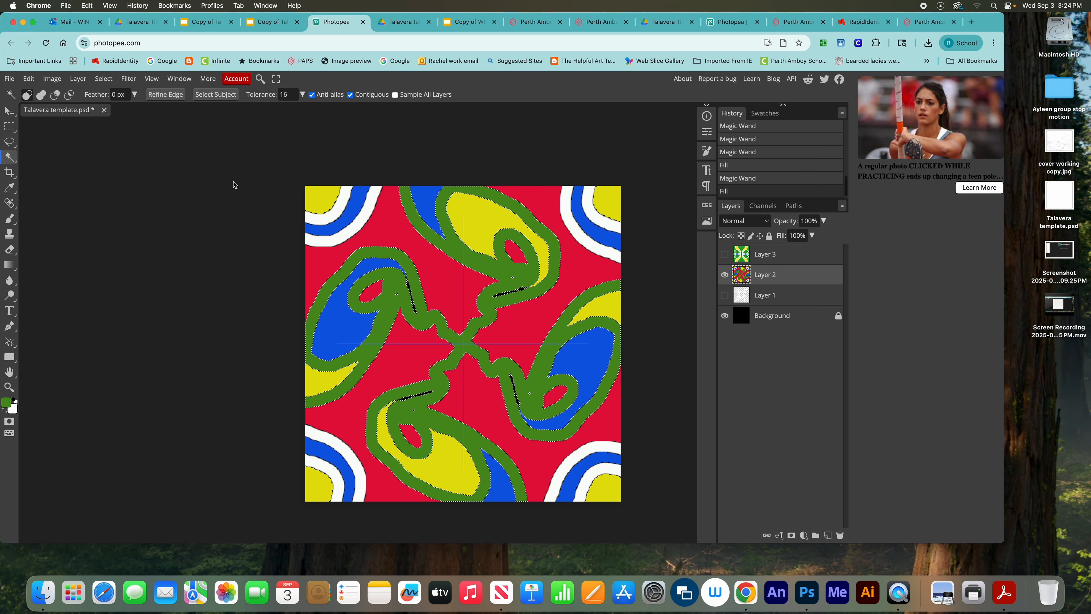
pyautogui.click(104, 80)
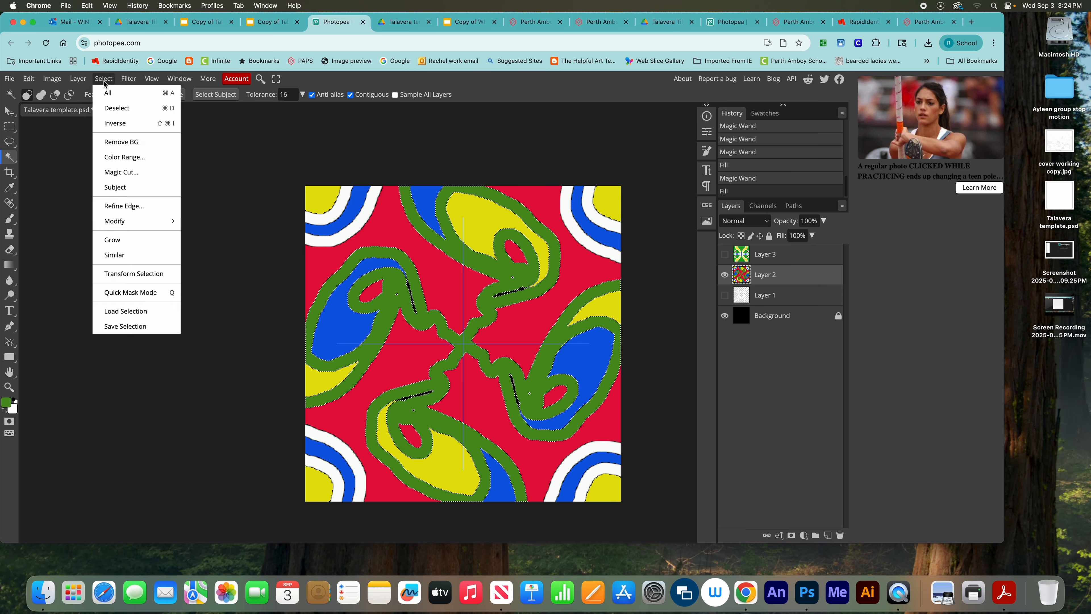
pyautogui.click(117, 110)
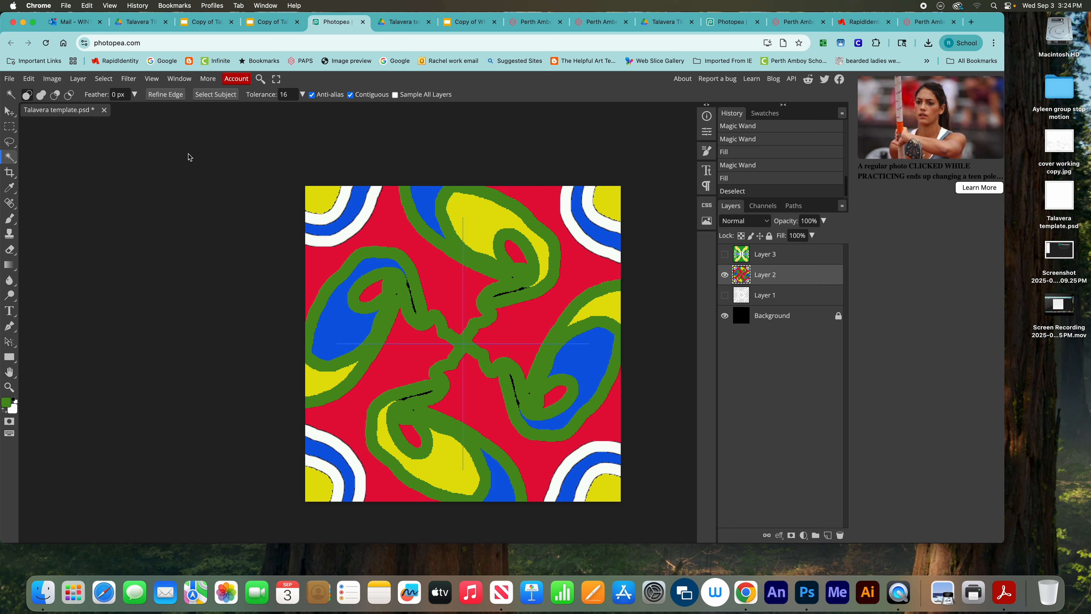
# - Undo the green fill of the white outlines on Layer 2 and clear the restored selection
pyautogui.press('super+z')
pyautogui.press('super+z')
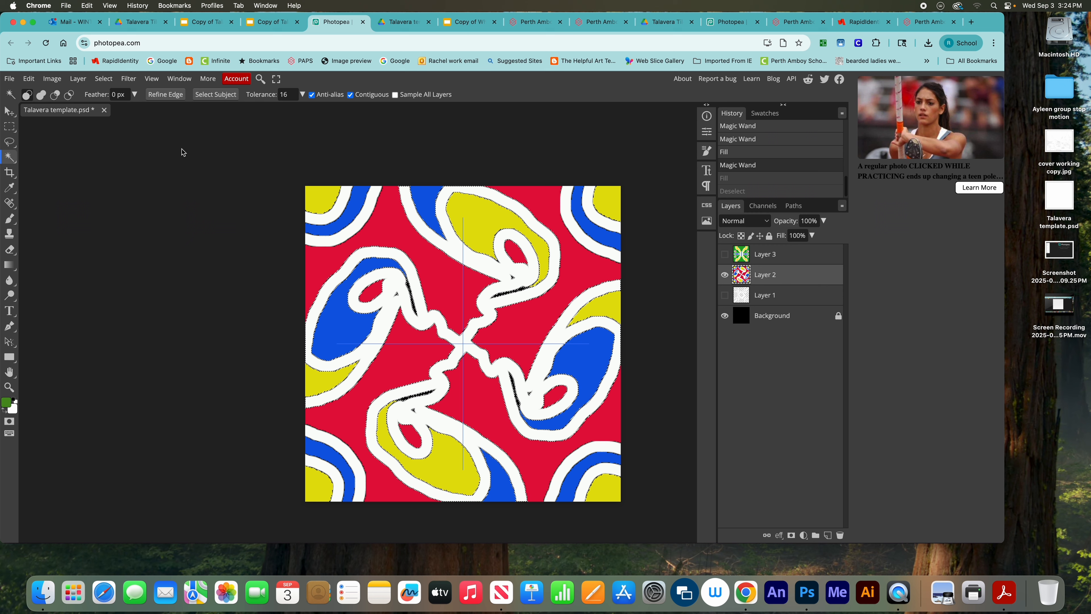
pyautogui.click(104, 79)
pyautogui.click(111, 108)
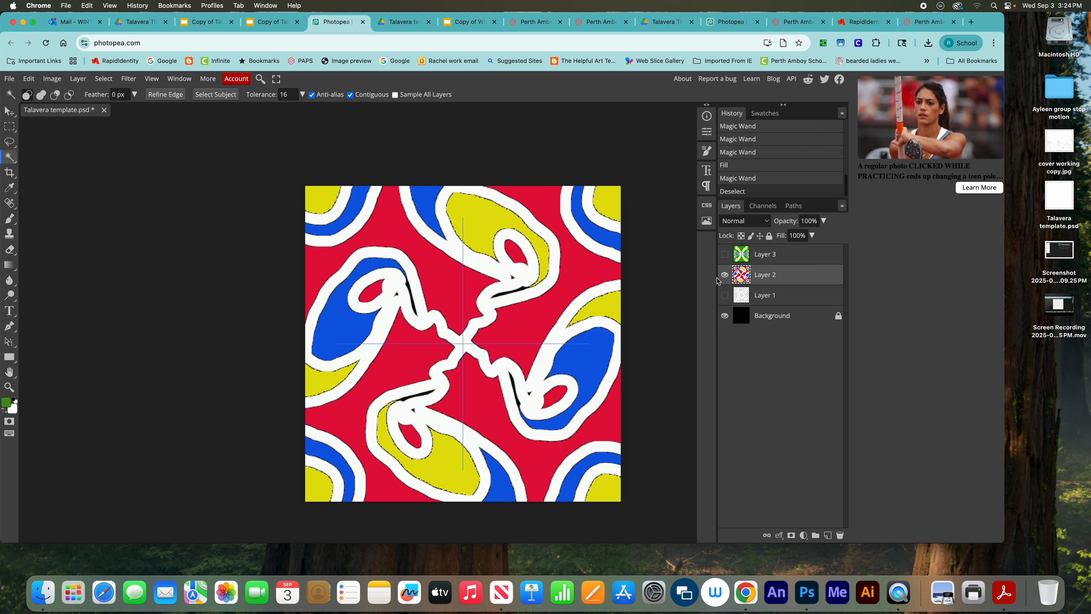
# - Hide Layer 2, make Layer 1 the active layer and turn on its visibility
pyautogui.click(726, 275)
pyautogui.click(727, 302)
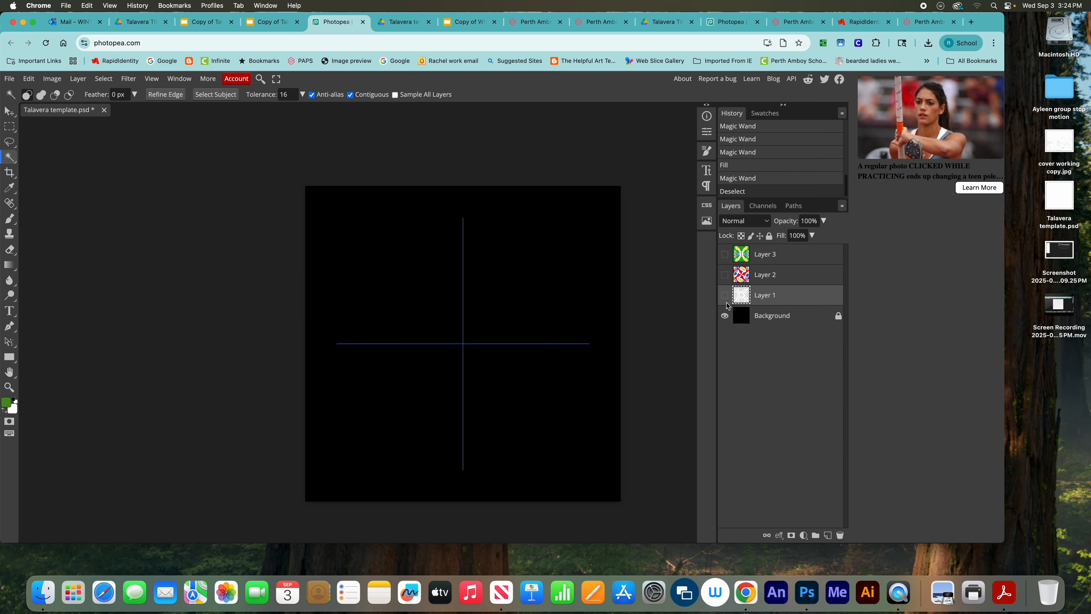
pyautogui.click(724, 296)
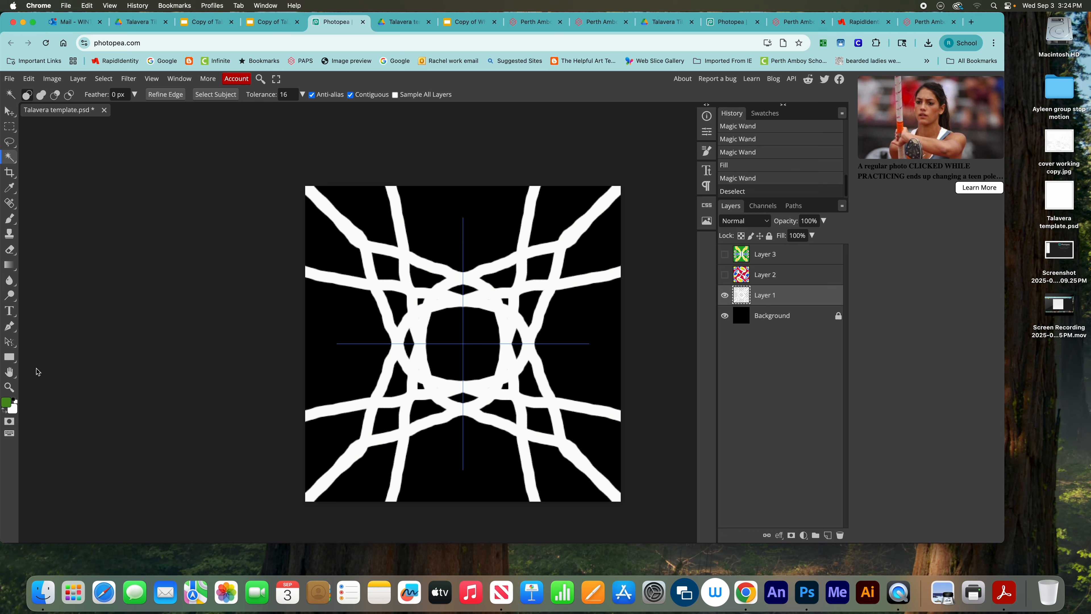
# - Show Layer 2 again and set the foreground color to the red e30d41 sampled from its design
pyautogui.click(7, 408)
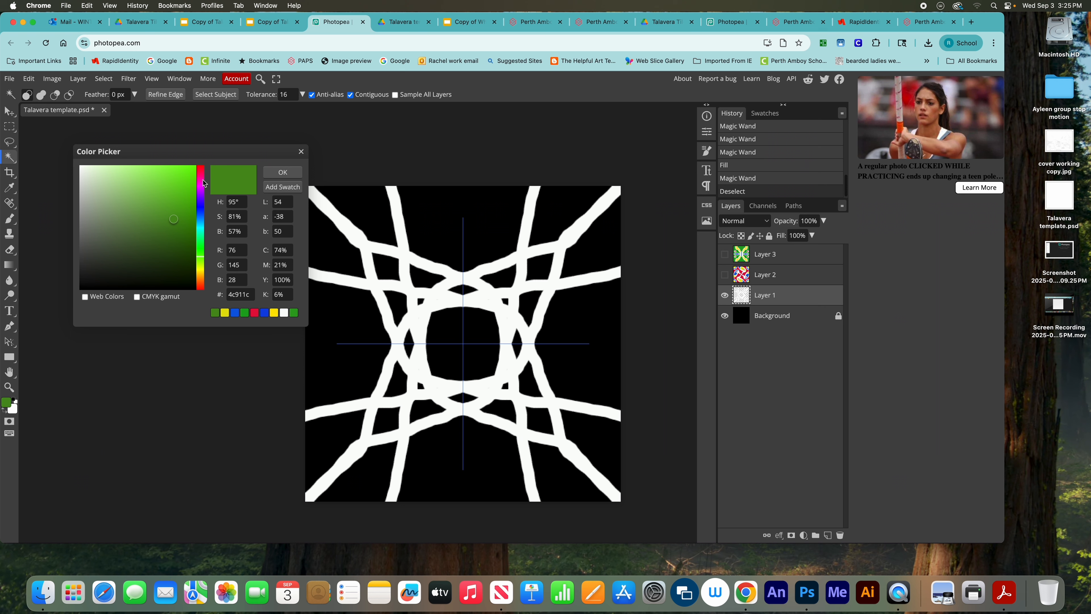
pyautogui.click(678, 333)
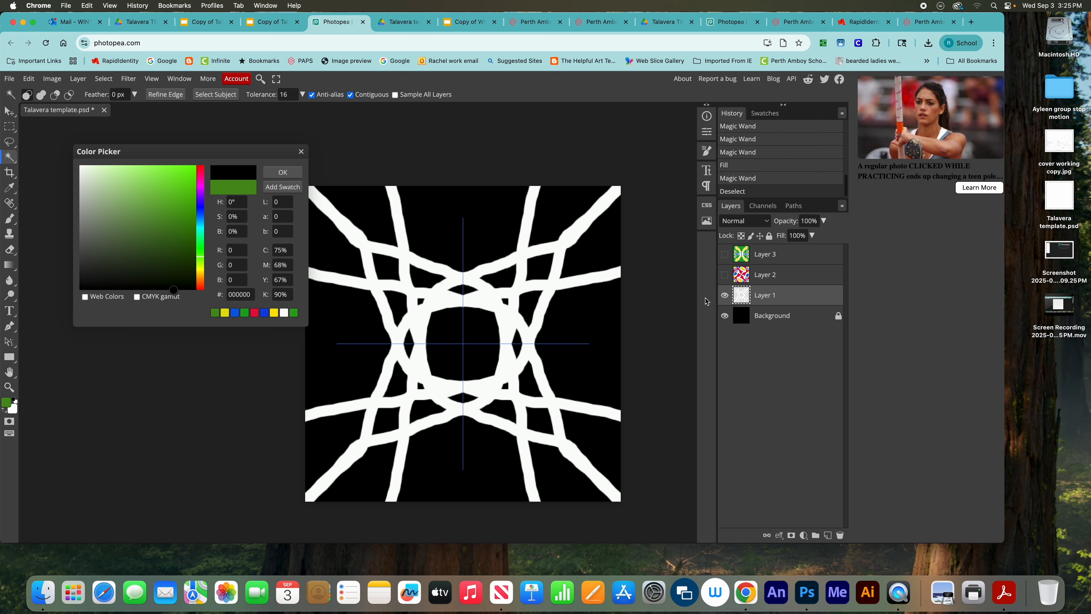
pyautogui.click(723, 278)
pyautogui.click(759, 280)
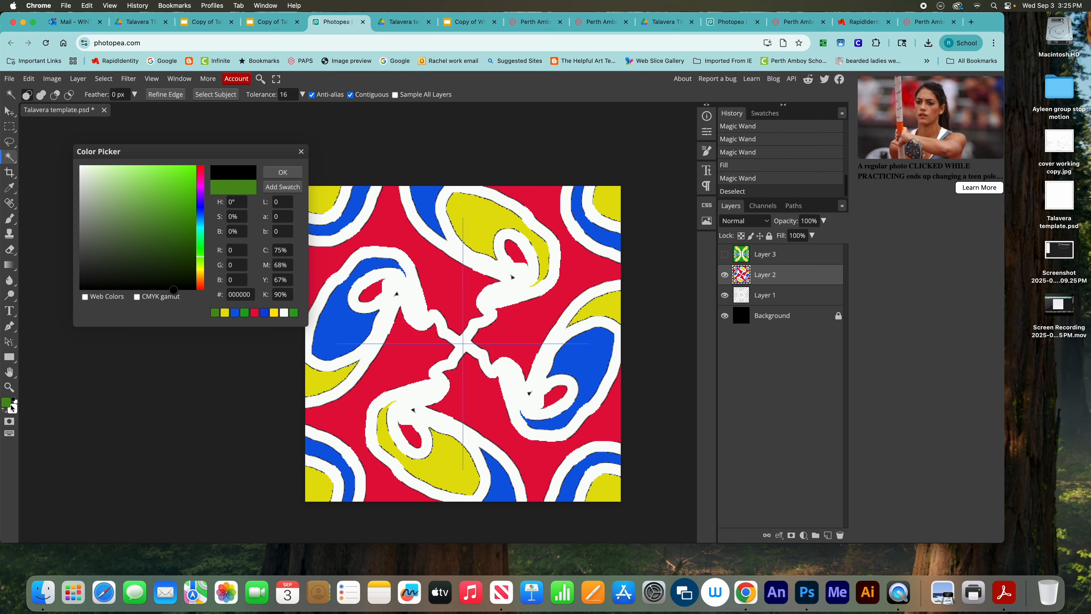
pyautogui.click(7, 404)
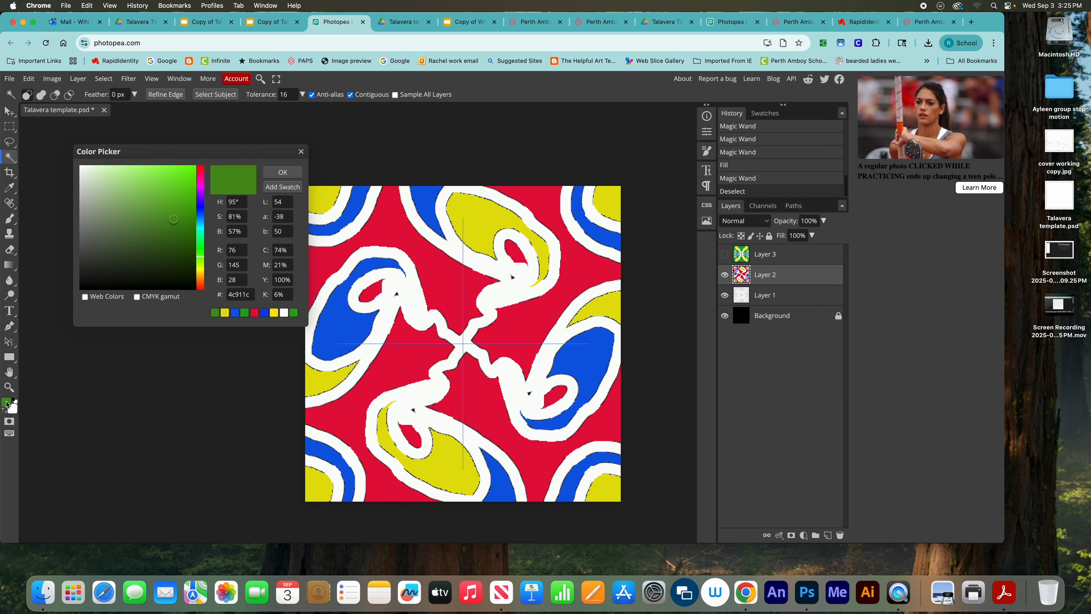
pyautogui.click(453, 282)
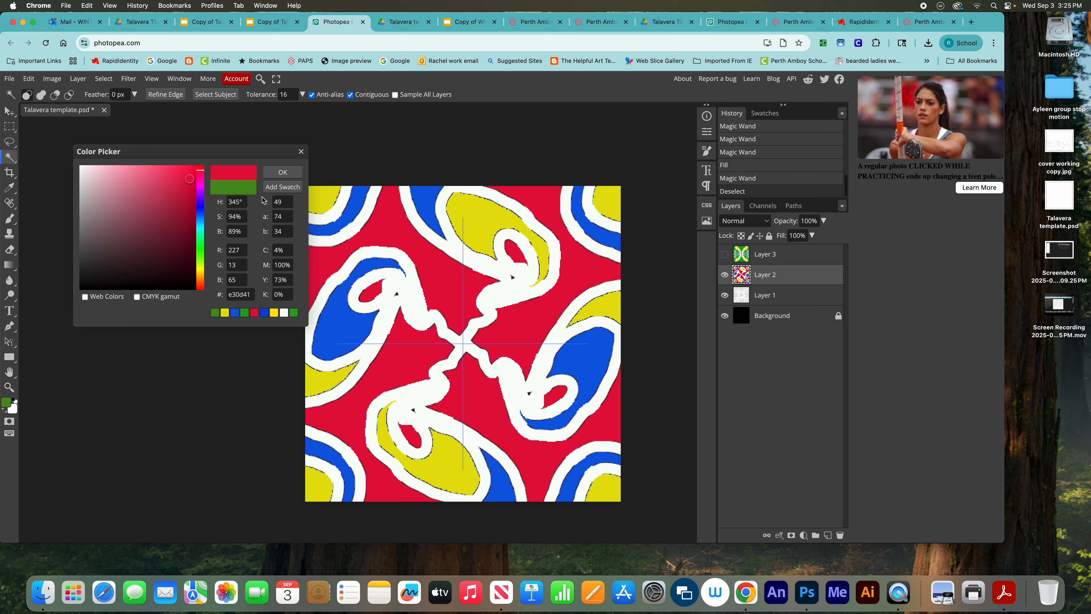
pyautogui.click(283, 172)
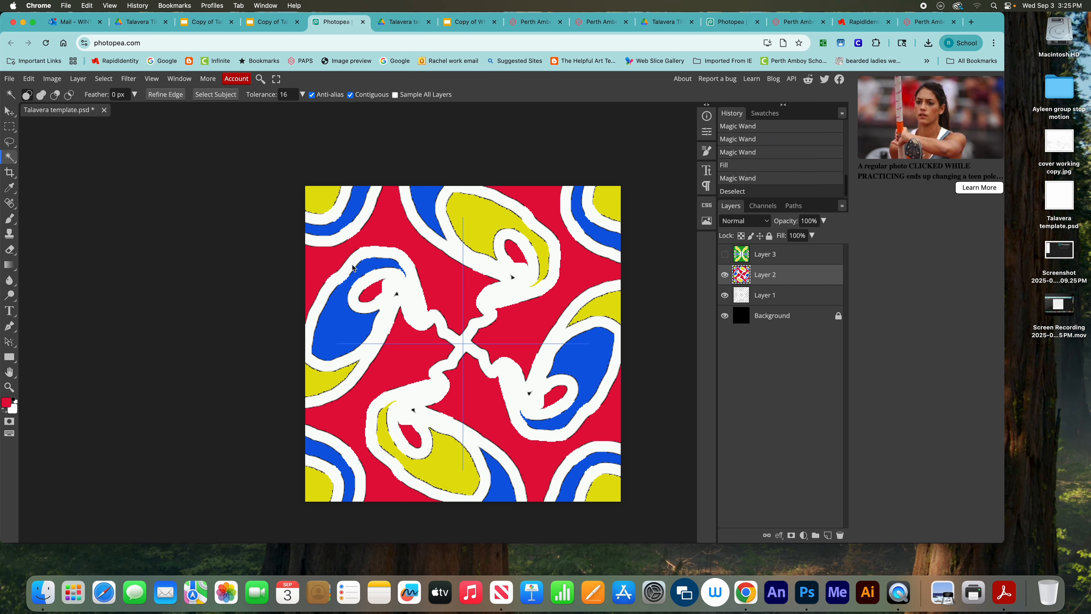
# - Hide Layer 2 and fill the four large areas at the middle of each tile edge on Layer 1 with the red foreground color
pyautogui.click(724, 275)
pyautogui.click(755, 303)
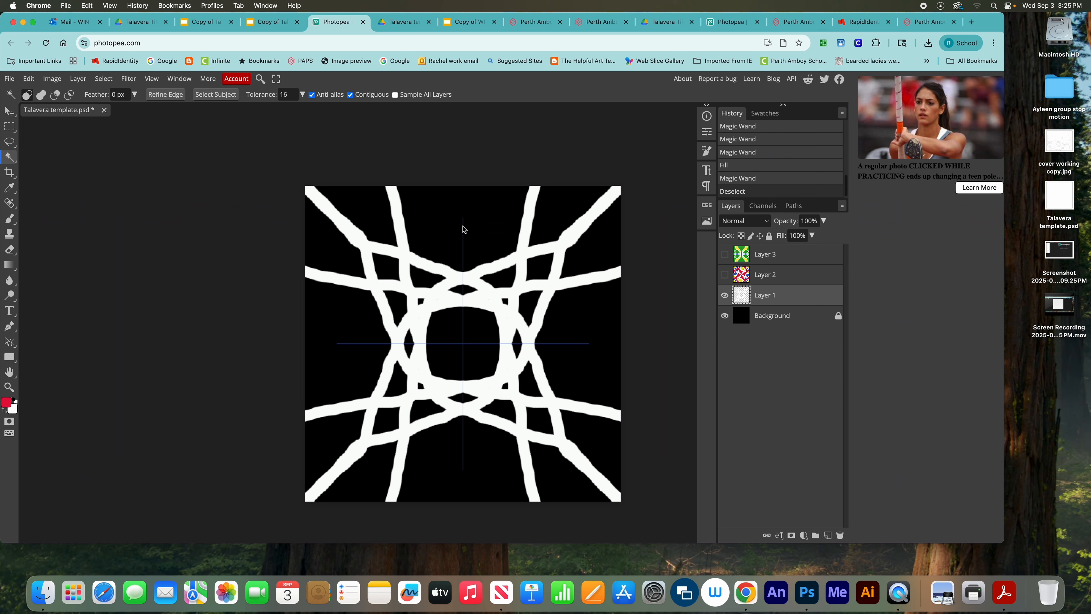
pyautogui.click(476, 236)
pyautogui.keyDown('shift'); pyautogui.click(458, 478); pyautogui.keyUp('shift')
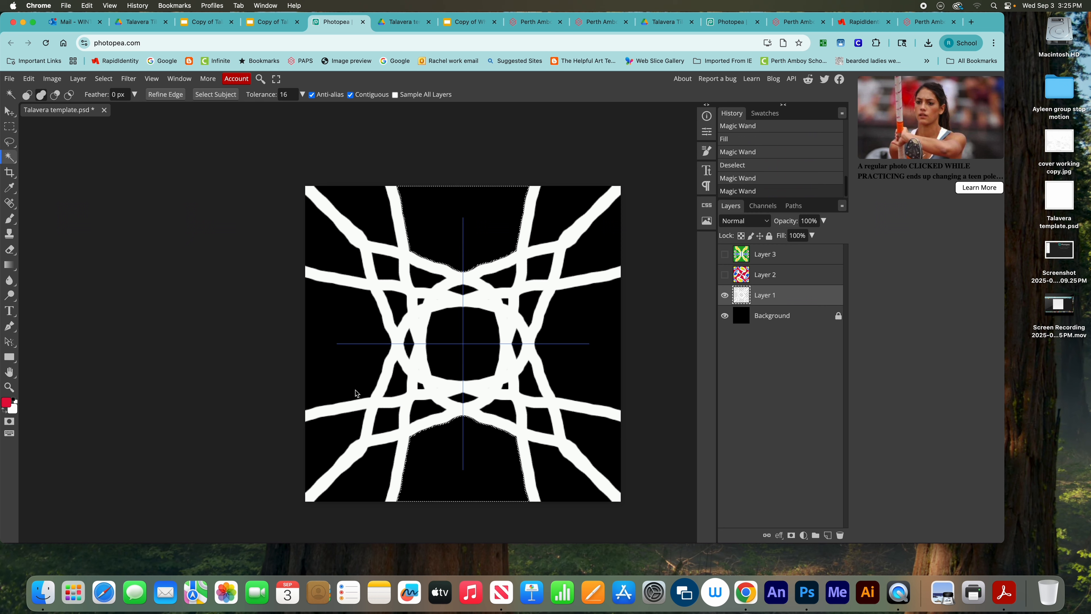
pyautogui.keyDown('shift'); pyautogui.click(355, 393); pyautogui.keyUp('shift')
pyautogui.keyDown('shift'); pyautogui.click(597, 387); pyautogui.keyUp('shift')
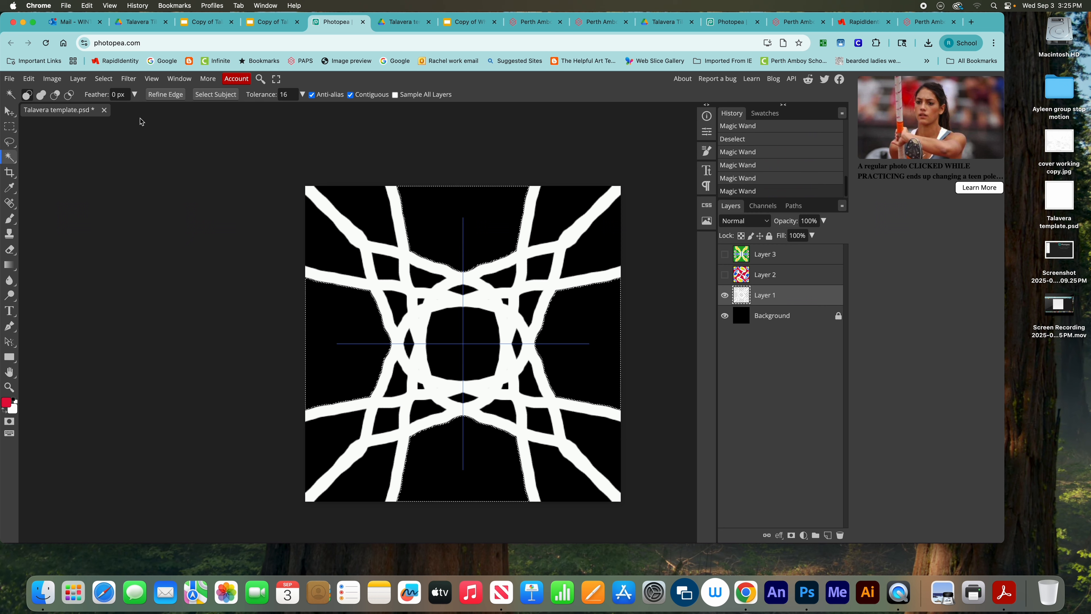
pyautogui.click(37, 82)
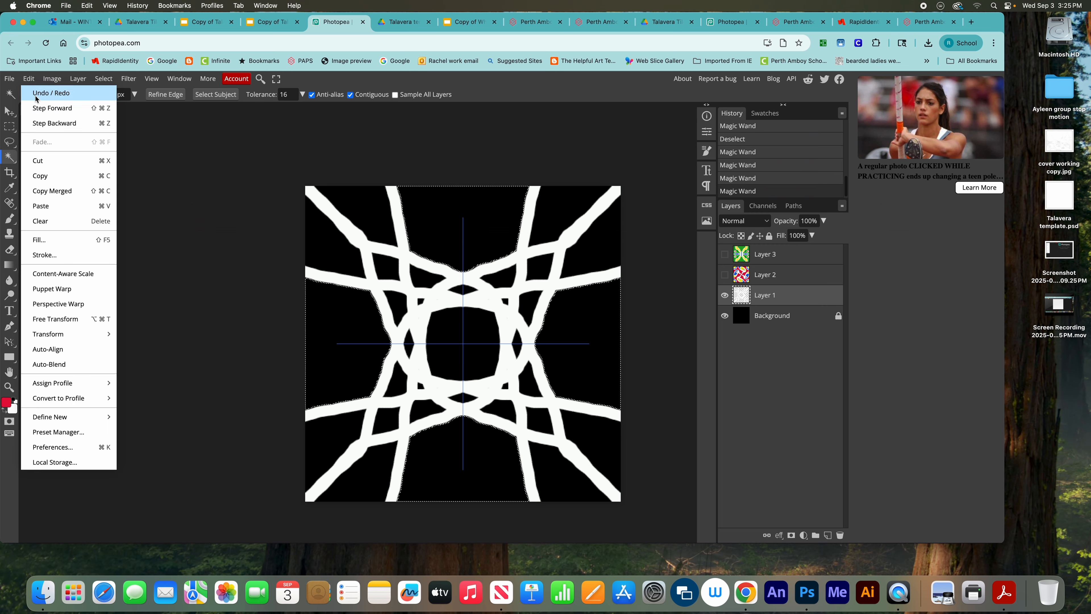
pyautogui.click(40, 241)
pyautogui.click(159, 237)
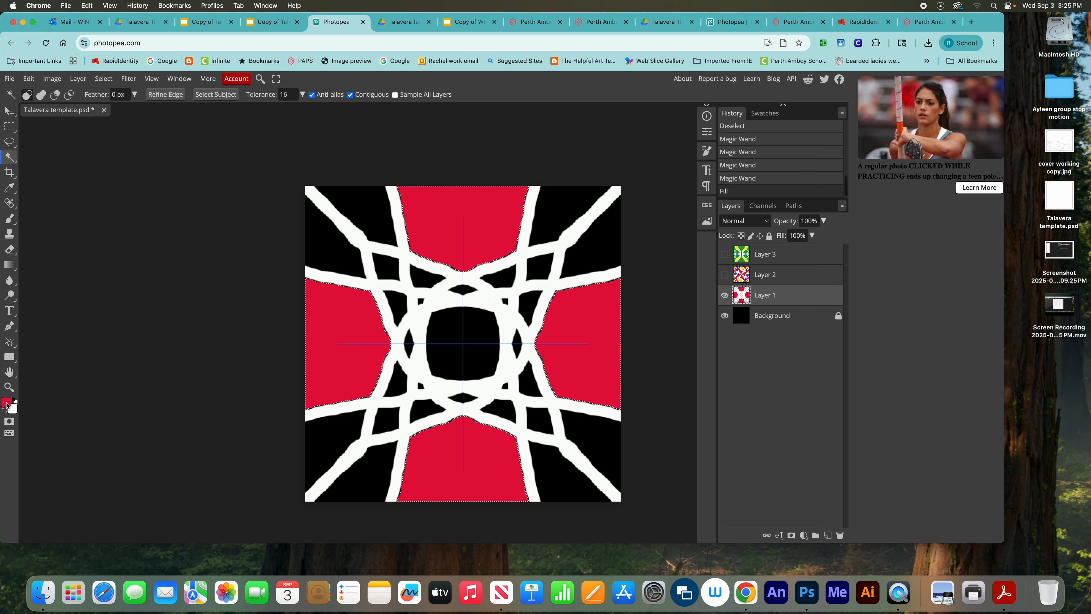
# - Set the foreground color to blue 0d46e3 and fill the four near-corner areas along the tile's upper and lower edges with it
pyautogui.click(7, 404)
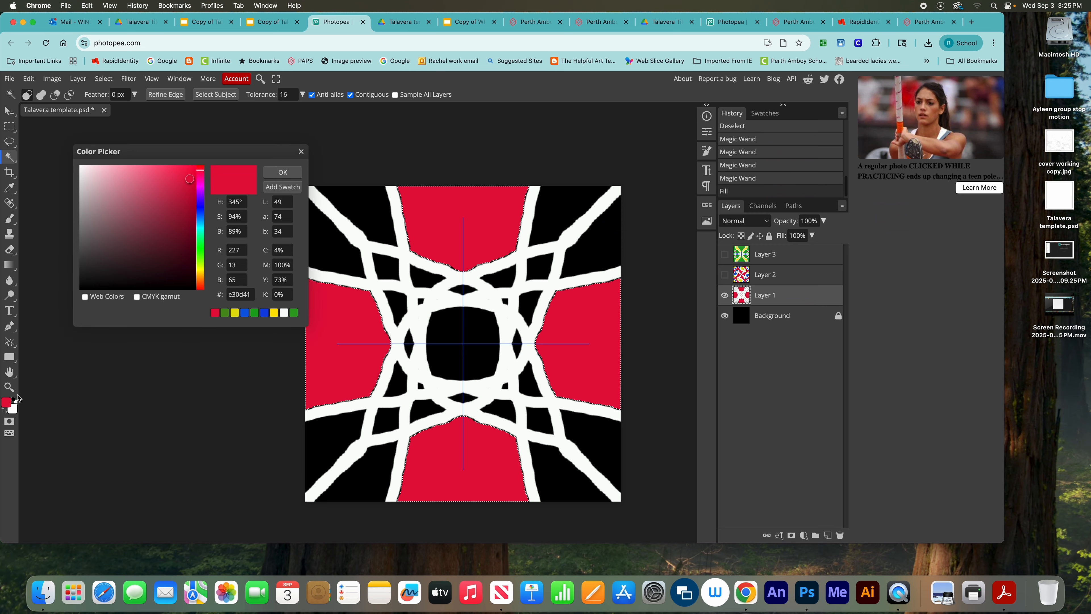
pyautogui.click(201, 215)
pyautogui.click(281, 173)
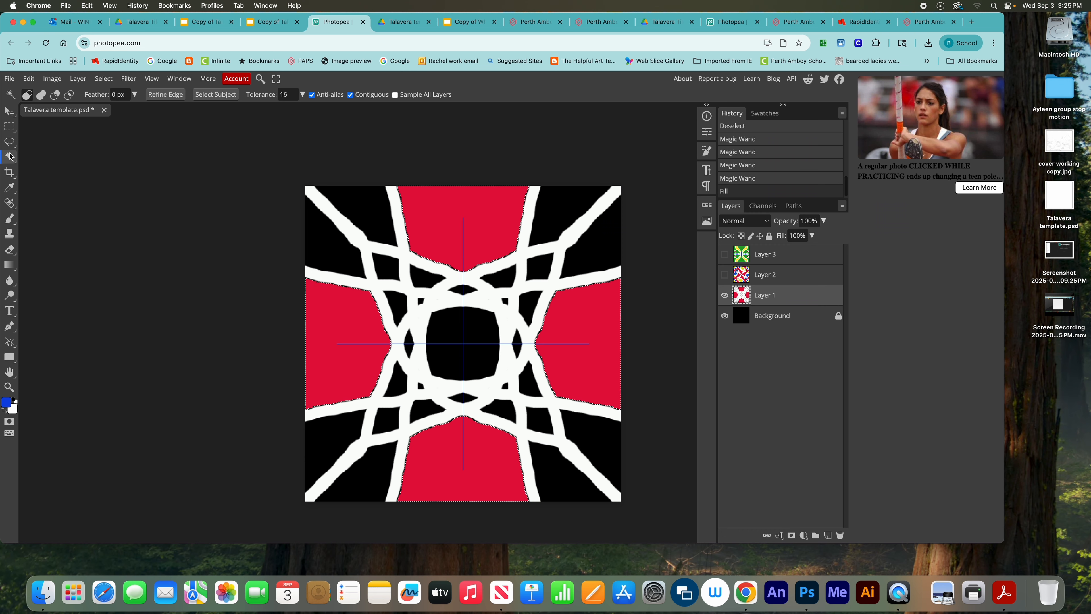
pyautogui.click(357, 215)
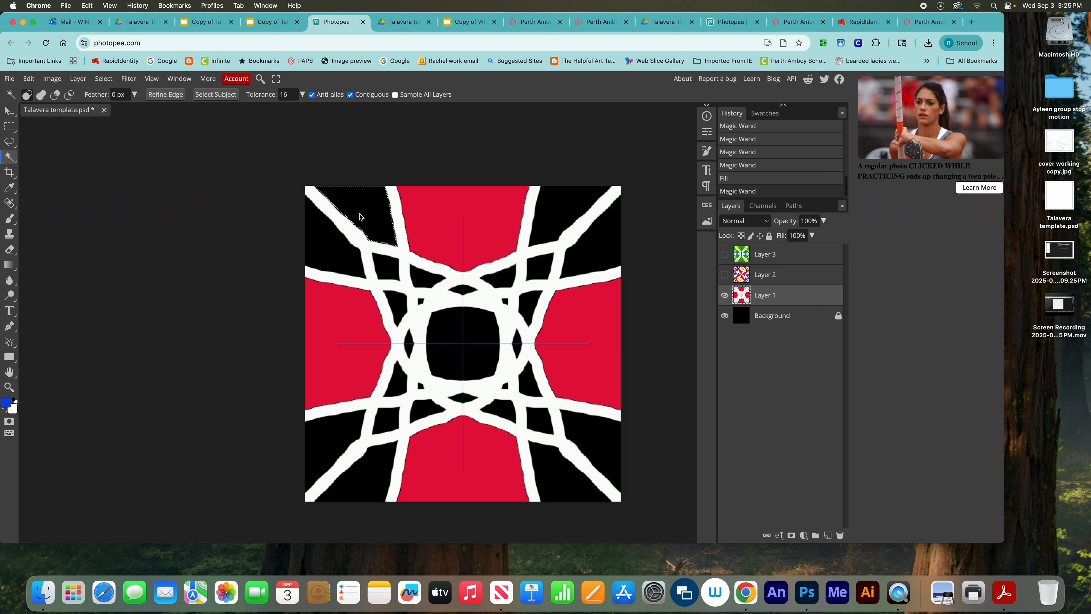
pyautogui.keyDown('shift'); pyautogui.click(561, 219); pyautogui.keyUp('shift')
pyautogui.keyDown('shift'); pyautogui.click(556, 489); pyautogui.keyUp('shift')
pyautogui.keyDown('shift'); pyautogui.click(380, 498); pyautogui.keyUp('shift')
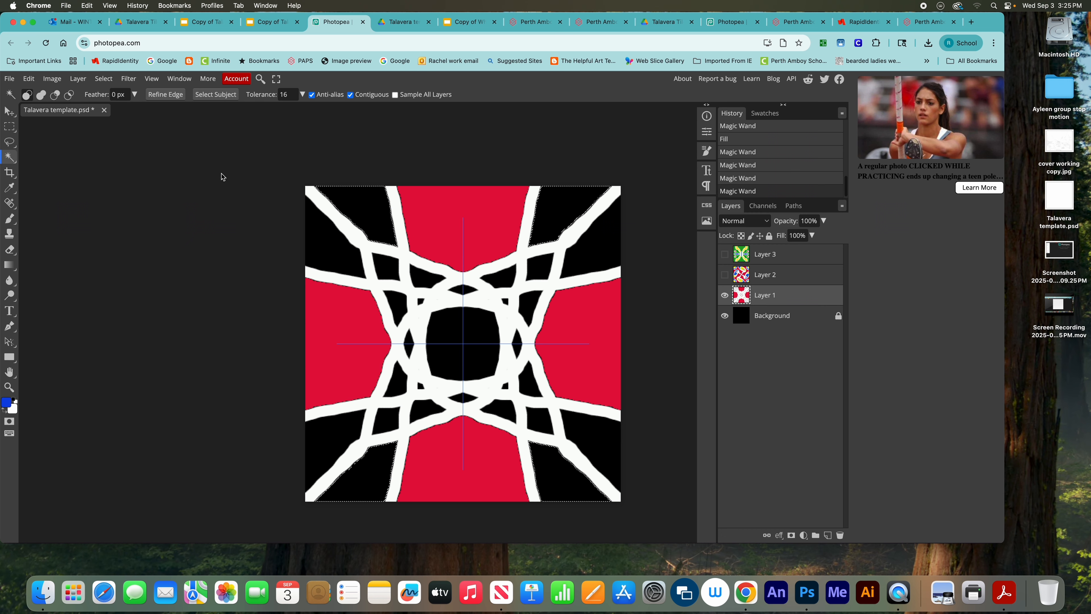
pyautogui.click(28, 78)
pyautogui.click(64, 239)
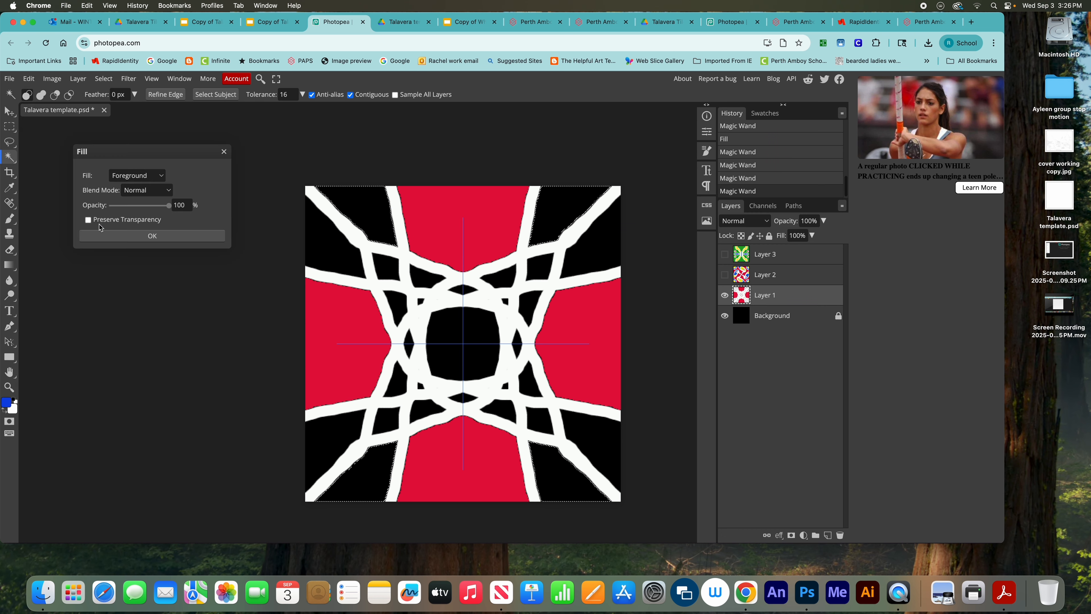
pyautogui.click(152, 236)
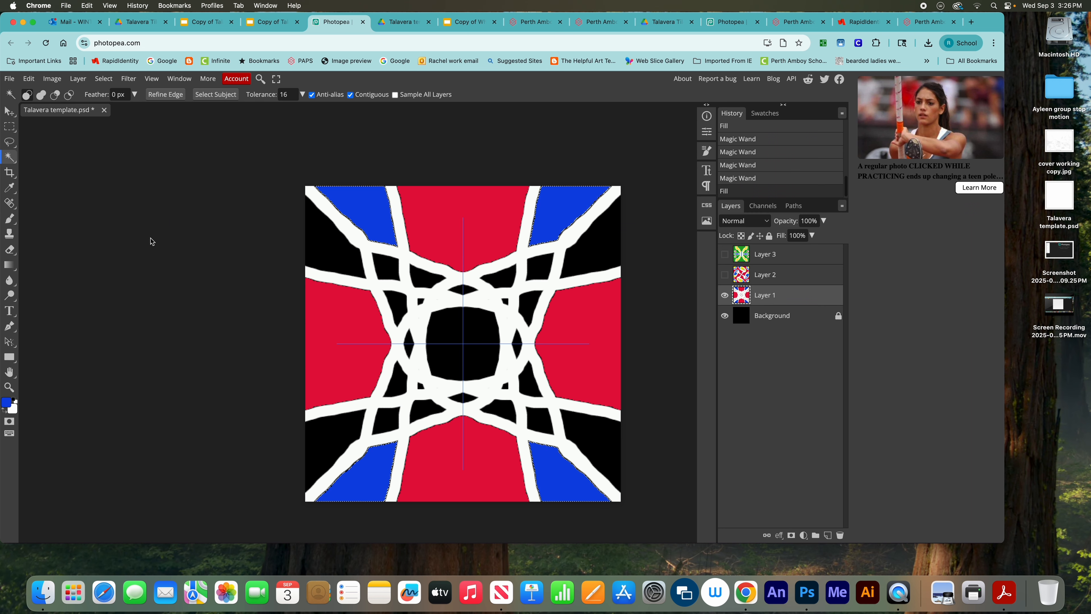
# - Set the foreground color to yellow e3c40d, fill the connected white lines on Layer 1 with it and clear the selection
pyautogui.click(6, 403)
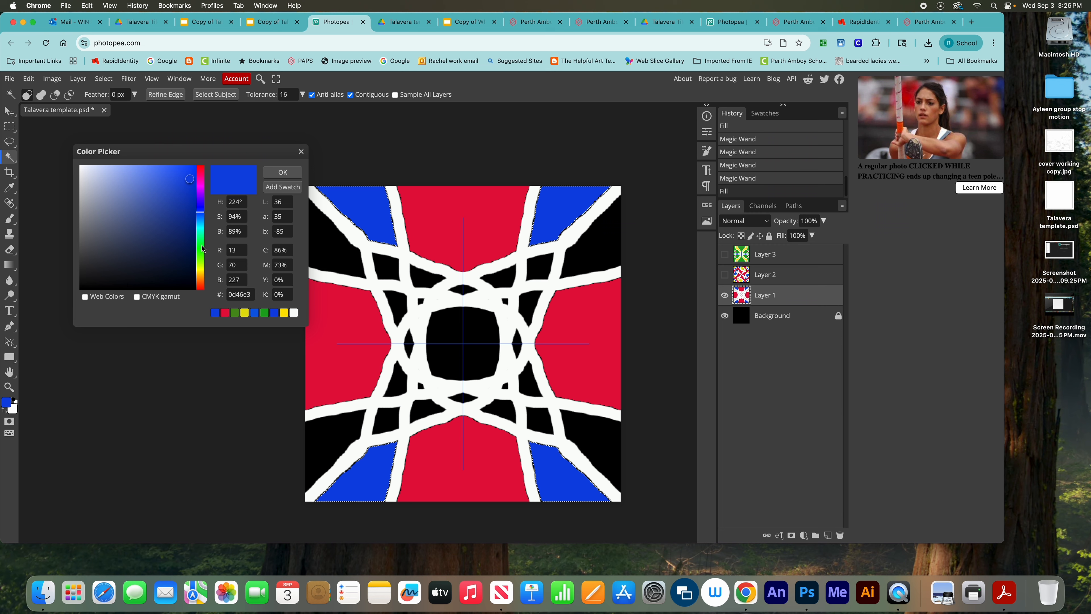
pyautogui.click(200, 271)
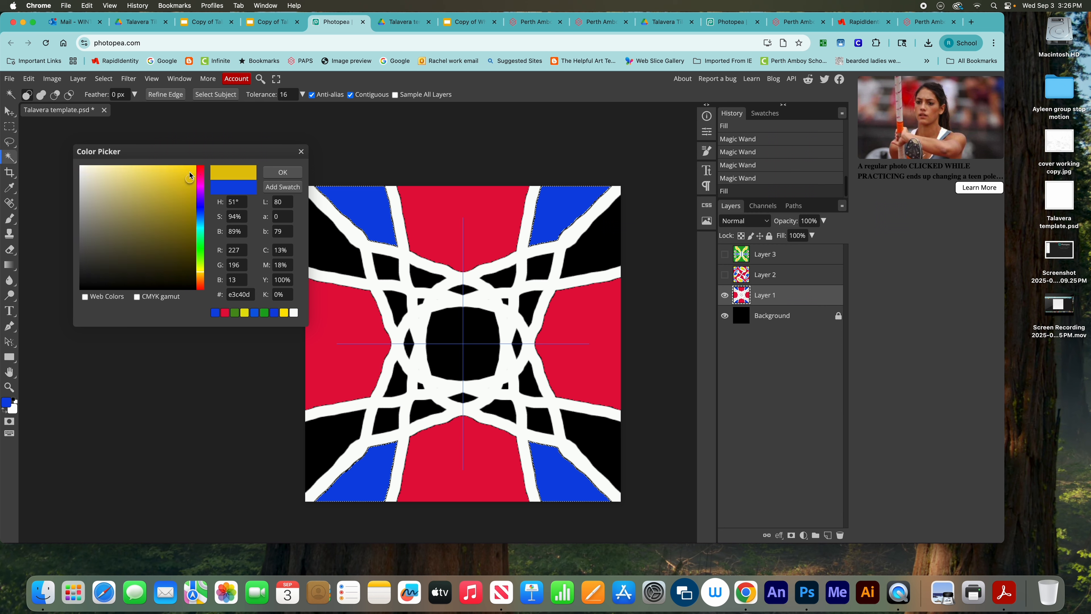
pyautogui.click(284, 173)
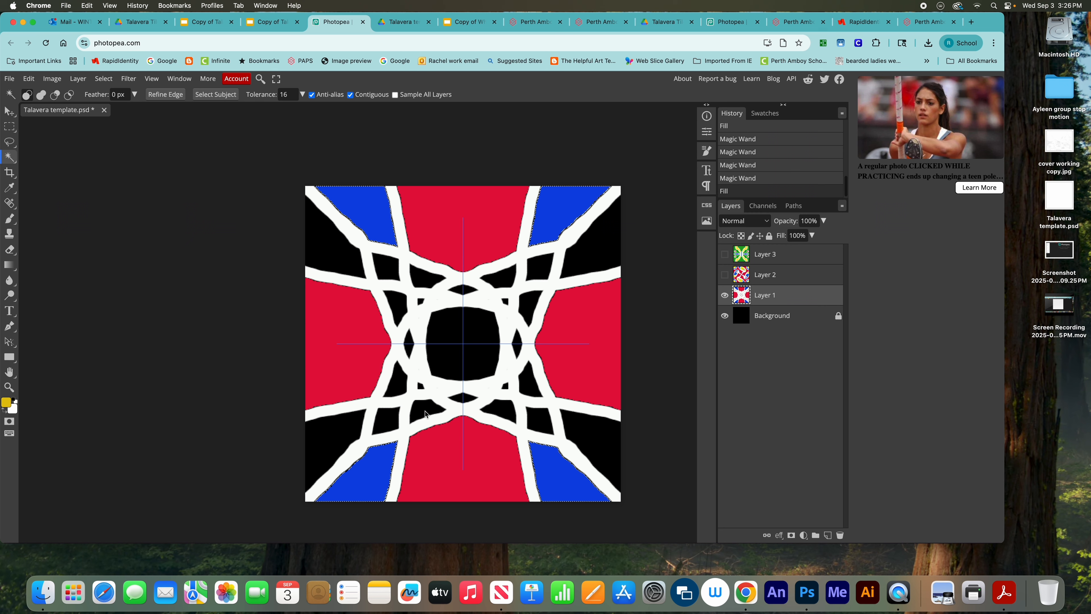
pyautogui.click(479, 393)
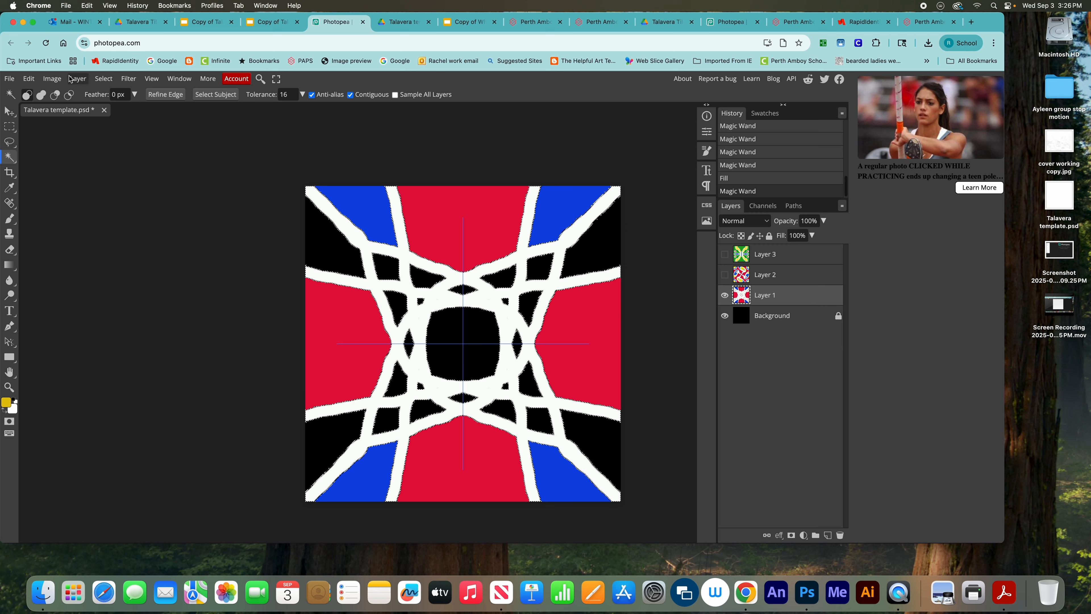
pyautogui.click(37, 80)
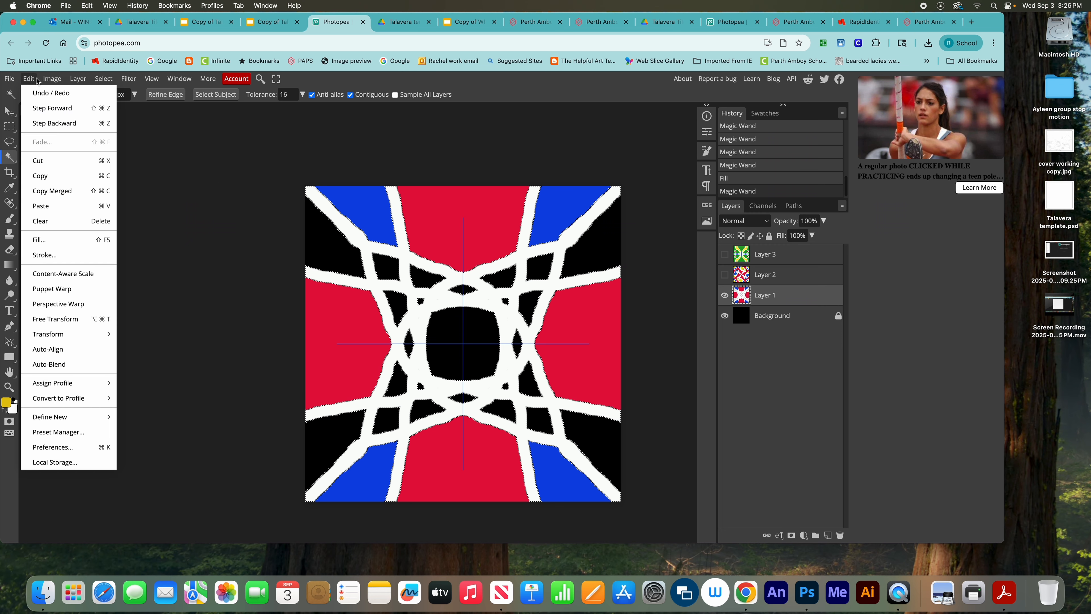
pyautogui.click(48, 241)
pyautogui.click(170, 236)
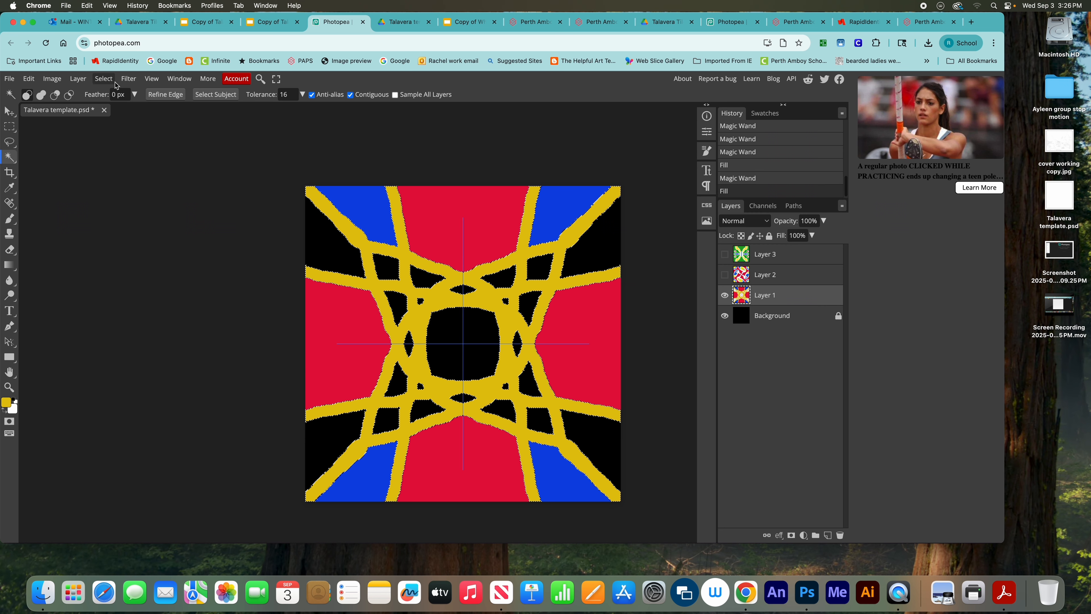
pyautogui.click(104, 79)
pyautogui.click(117, 110)
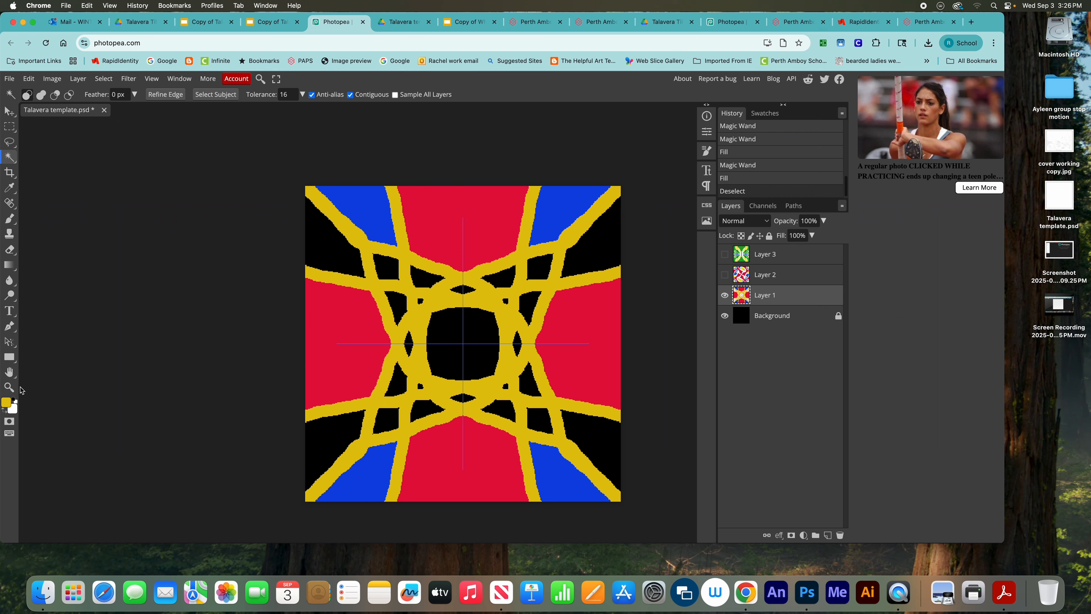
# - Set the foreground color to off-white fcfbf6
pyautogui.click(7, 404)
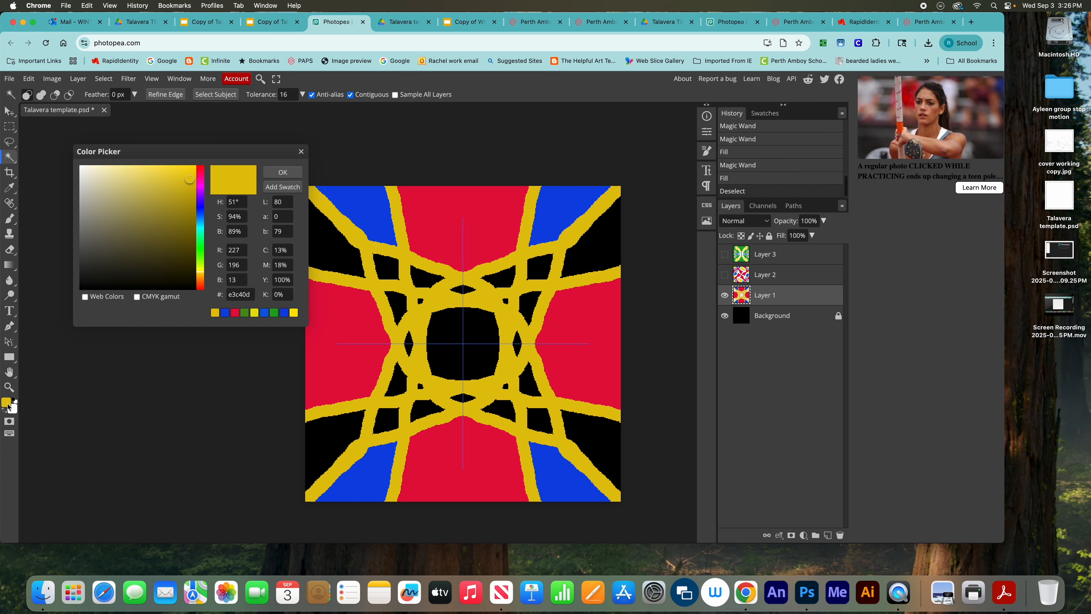
pyautogui.click(82, 171)
pyautogui.click(283, 172)
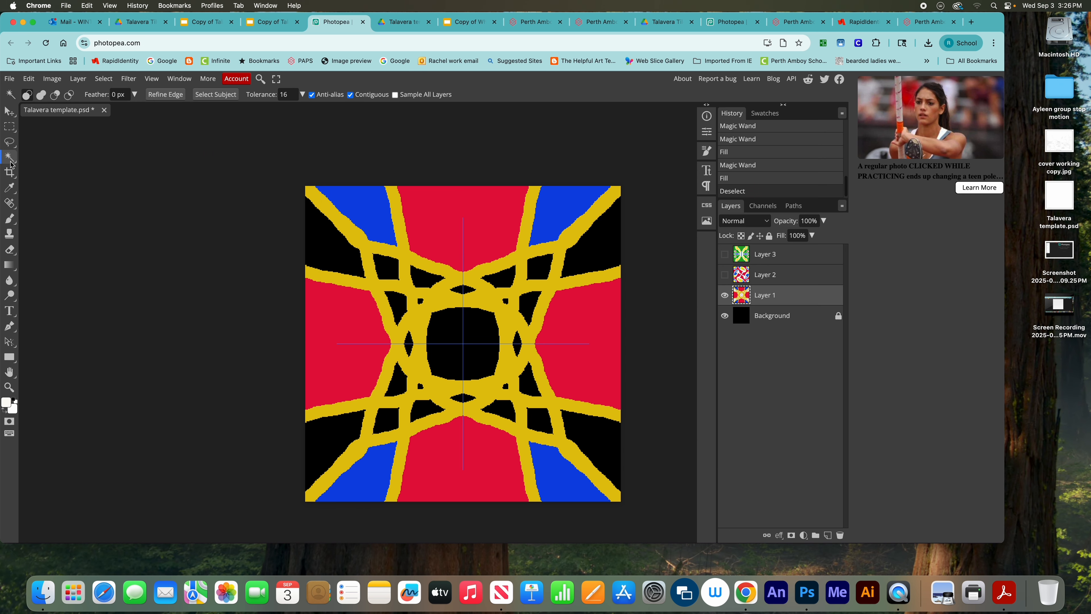
# - Select the black areas around the central shape on Layer 1, including the corners and small gaps, and fill them with White
pyautogui.click(335, 237)
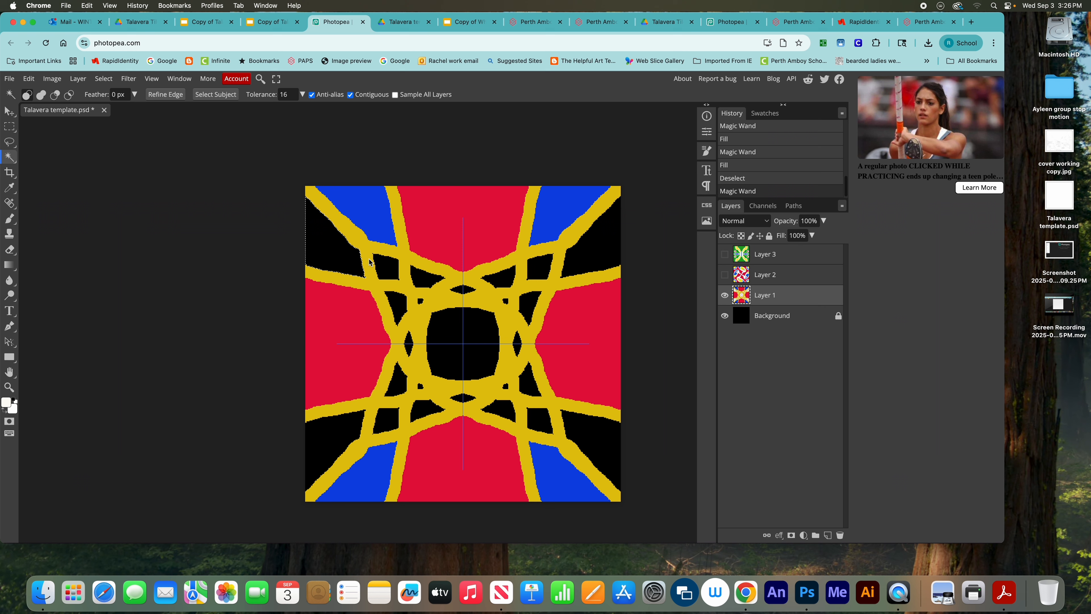
pyautogui.keyDown('shift'); pyautogui.click(393, 266); pyautogui.keyUp('shift')
pyautogui.keyDown('shift'); pyautogui.click(432, 282); pyautogui.keyUp('shift')
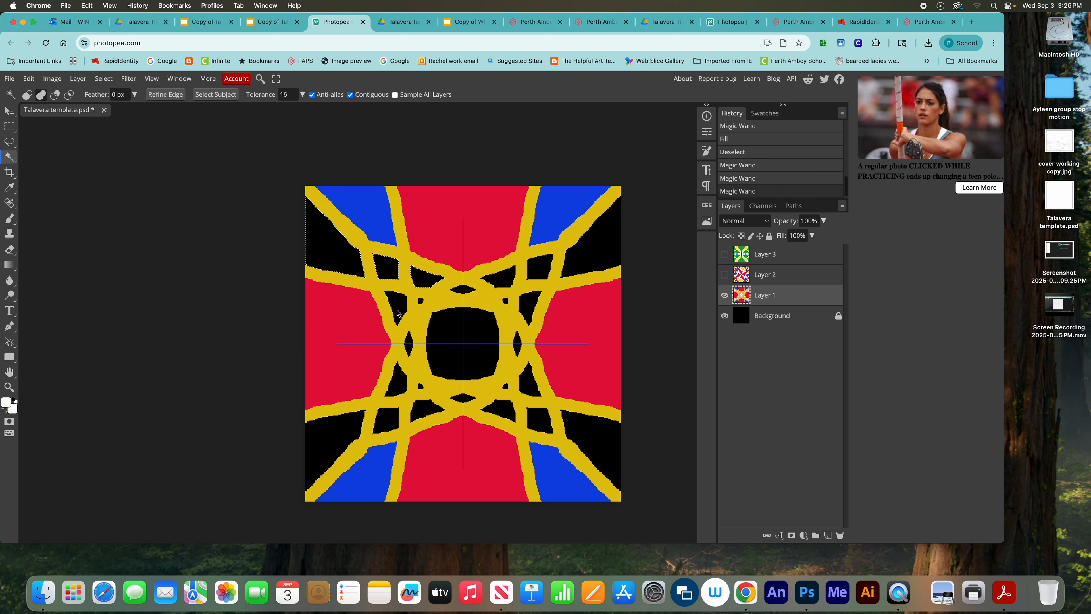
pyautogui.keyDown('shift'); pyautogui.click(398, 312); pyautogui.keyUp('shift')
pyautogui.keyDown('shift'); pyautogui.click(421, 302); pyautogui.keyUp('shift')
pyautogui.keyDown('shift'); pyautogui.click(408, 343); pyautogui.keyUp('shift')
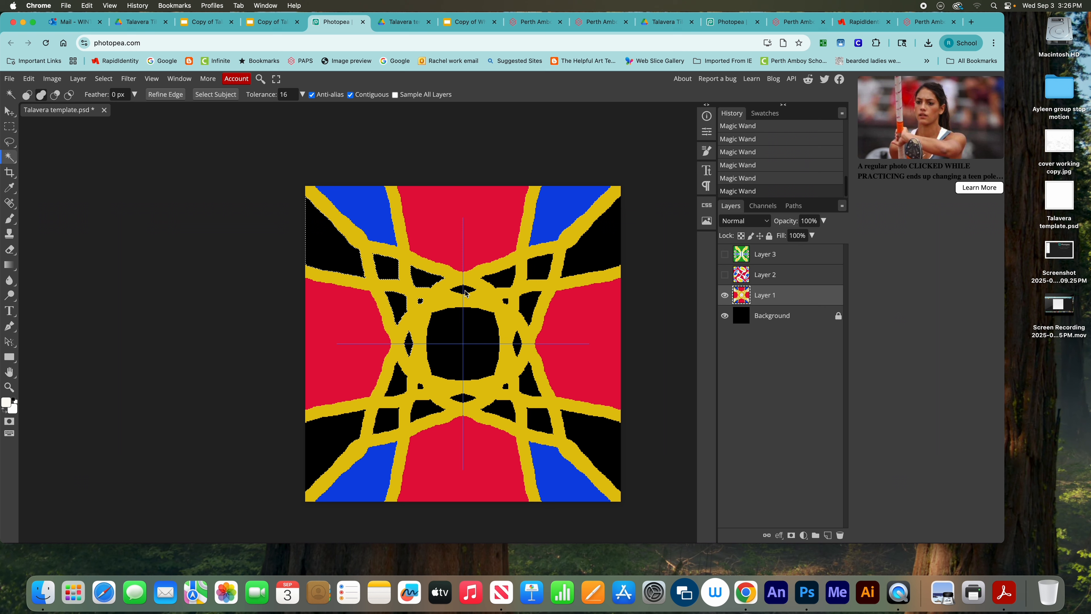
pyautogui.keyDown('shift'); pyautogui.click(464, 291); pyautogui.keyUp('shift')
pyautogui.keyDown('shift'); pyautogui.click(507, 278); pyautogui.keyUp('shift')
pyautogui.keyDown('shift'); pyautogui.click(532, 267); pyautogui.keyUp('shift')
pyautogui.keyDown('shift'); pyautogui.click(616, 254); pyautogui.keyUp('shift')
pyautogui.keyDown('shift'); pyautogui.click(533, 303); pyautogui.keyUp('shift')
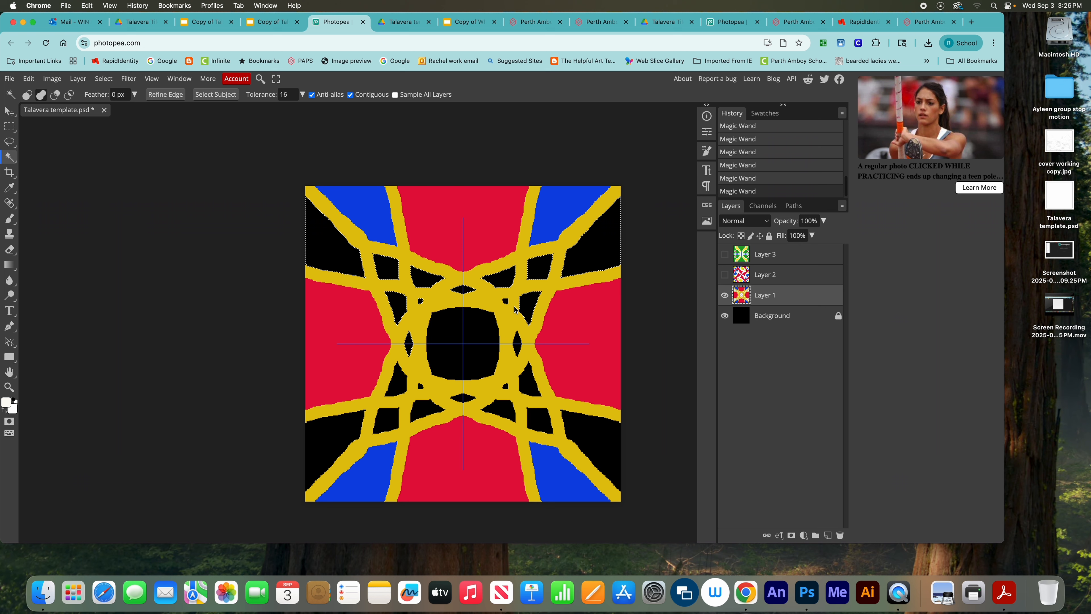
pyautogui.keyDown('shift'); pyautogui.click(519, 344); pyautogui.keyUp('shift')
pyautogui.keyDown('shift'); pyautogui.click(464, 400); pyautogui.keyUp('shift')
pyautogui.keyDown('shift'); pyautogui.click(504, 385); pyautogui.keyUp('shift')
pyautogui.keyDown('shift'); pyautogui.click(526, 382); pyautogui.keyUp('shift')
pyautogui.click(498, 411)
pyautogui.click(591, 436)
pyautogui.click(428, 410)
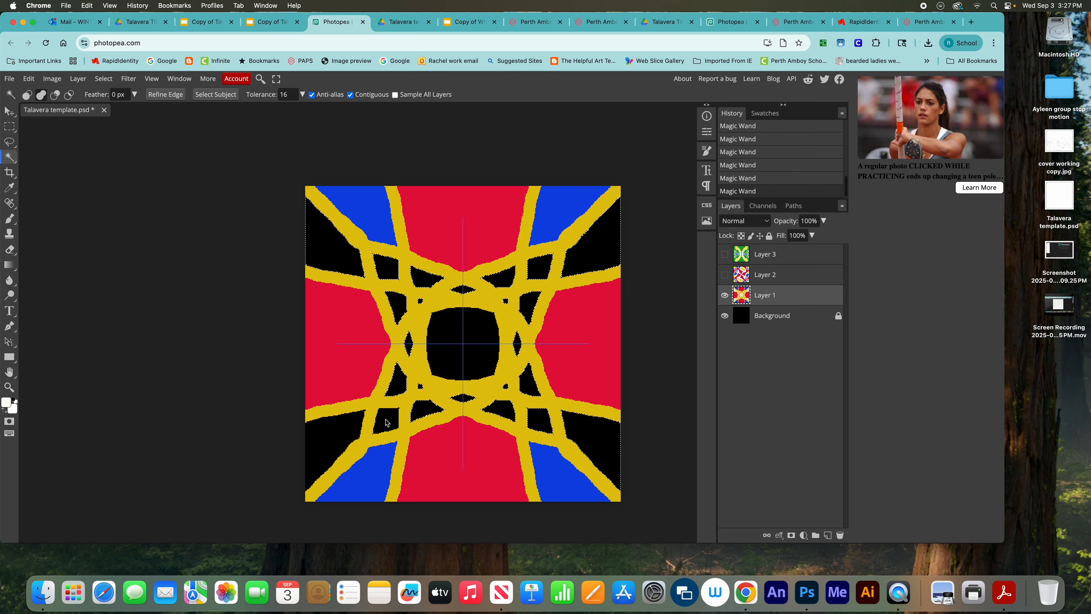
pyautogui.click(351, 431)
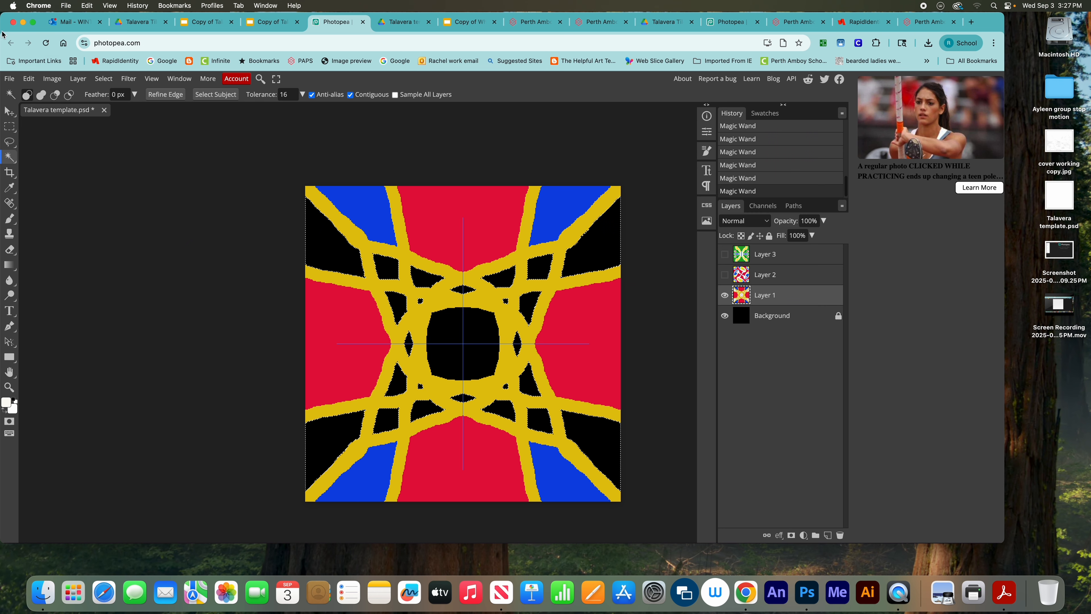
pyautogui.click(29, 78)
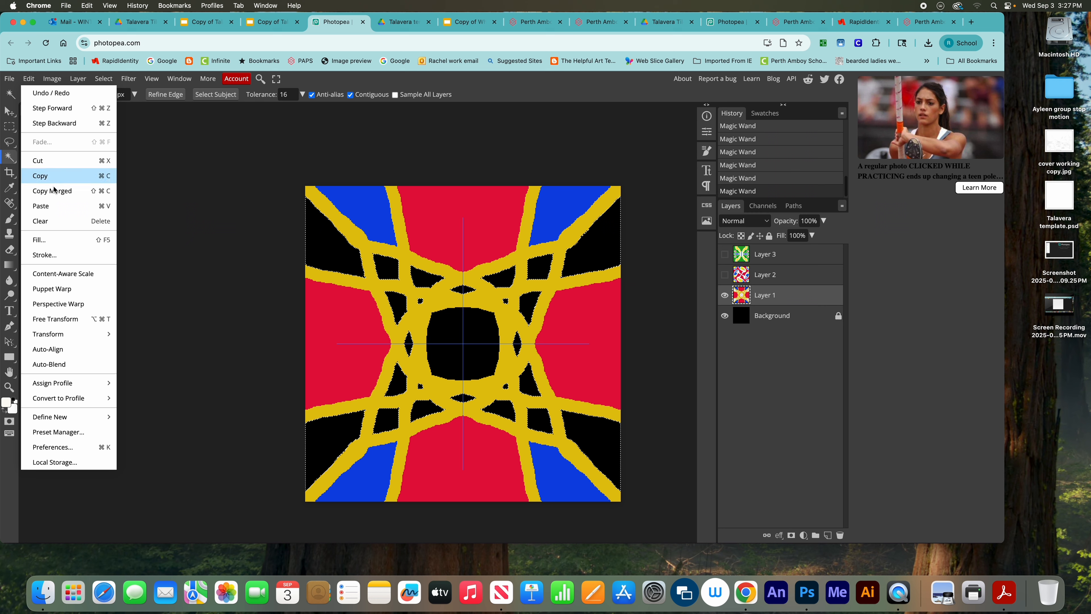
pyautogui.click(56, 240)
pyautogui.click(150, 179)
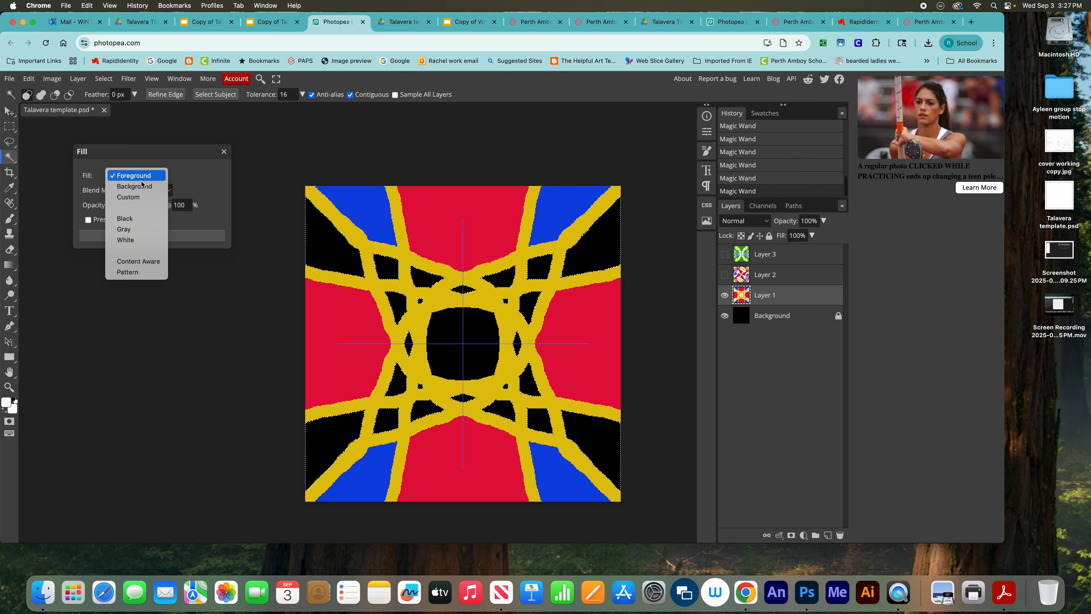
pyautogui.click(146, 240)
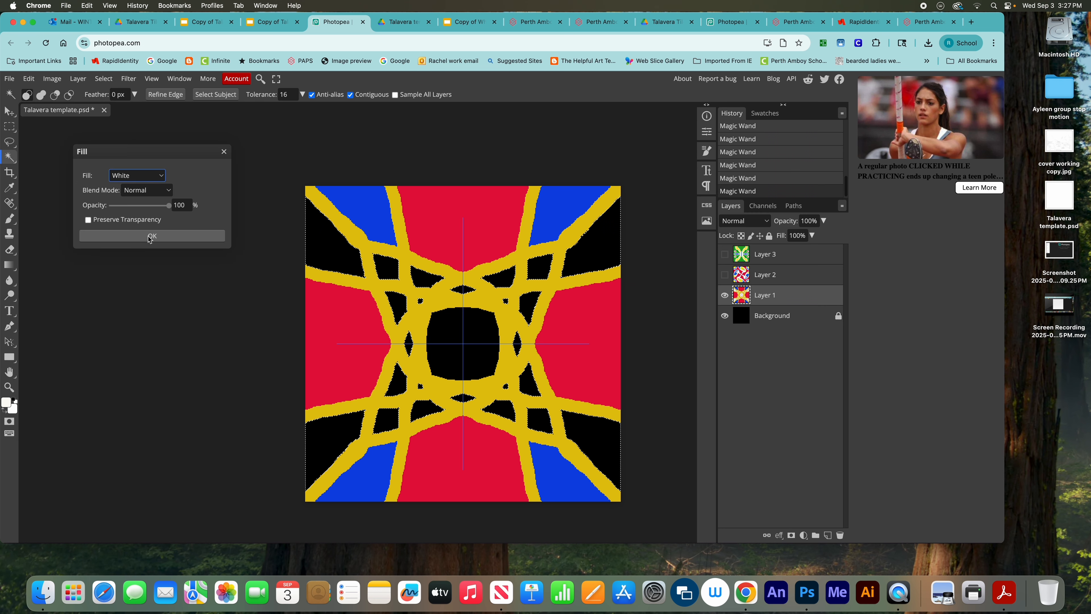
pyautogui.click(151, 235)
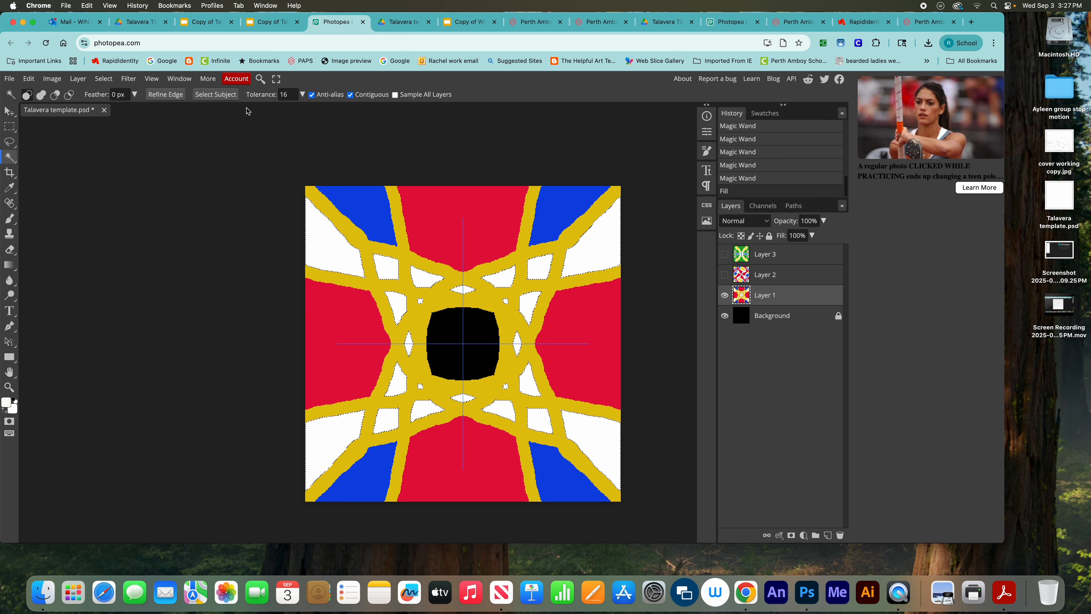
# - Set the foreground color to green 62b41e
pyautogui.click(7, 404)
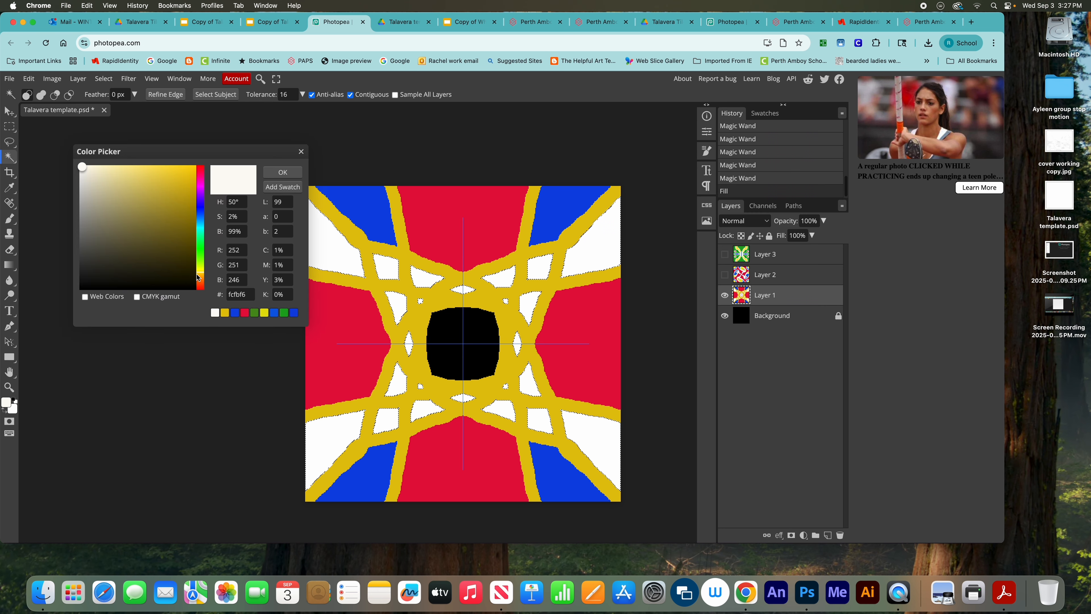
pyautogui.click(202, 258)
pyautogui.moveTo(182, 184); pyautogui.dragTo(177, 201)
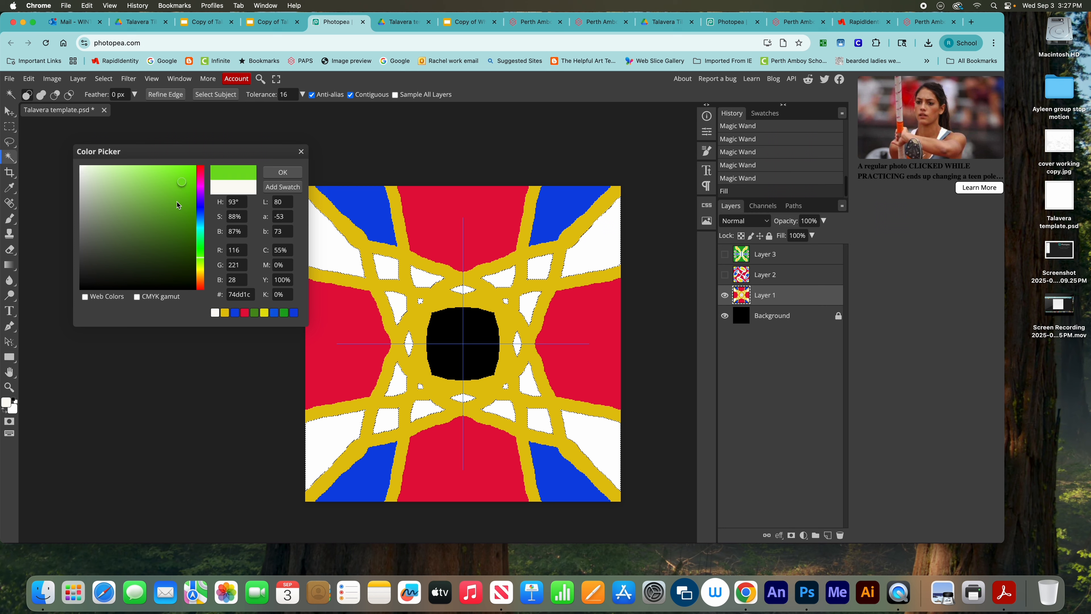
pyautogui.click(283, 173)
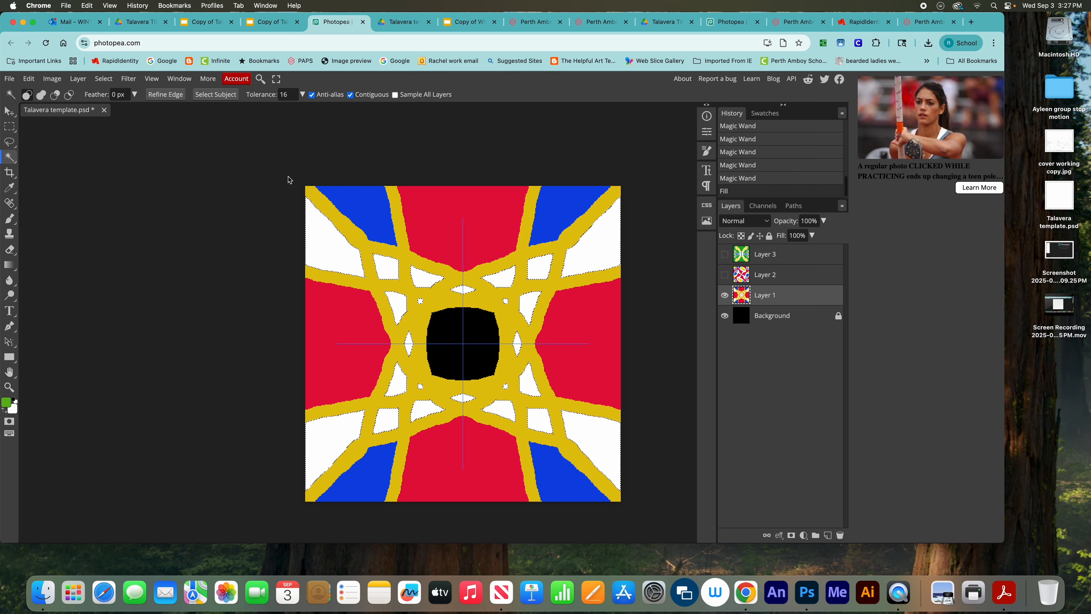
# - Select the black shape at the center of the tile on Layer 1 and fill it with White
pyautogui.click(470, 339)
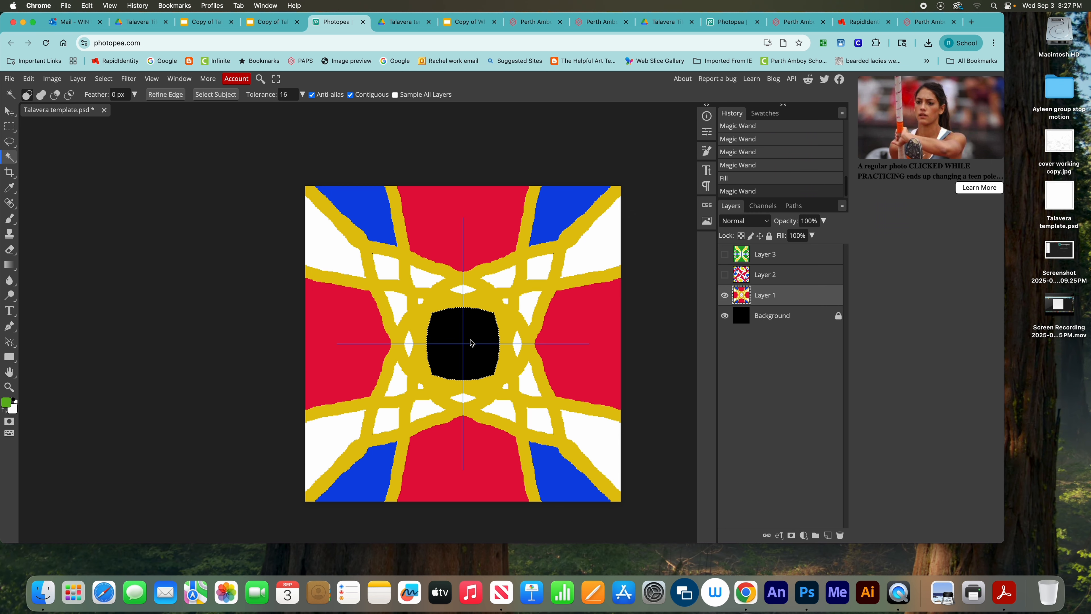
pyautogui.click(27, 80)
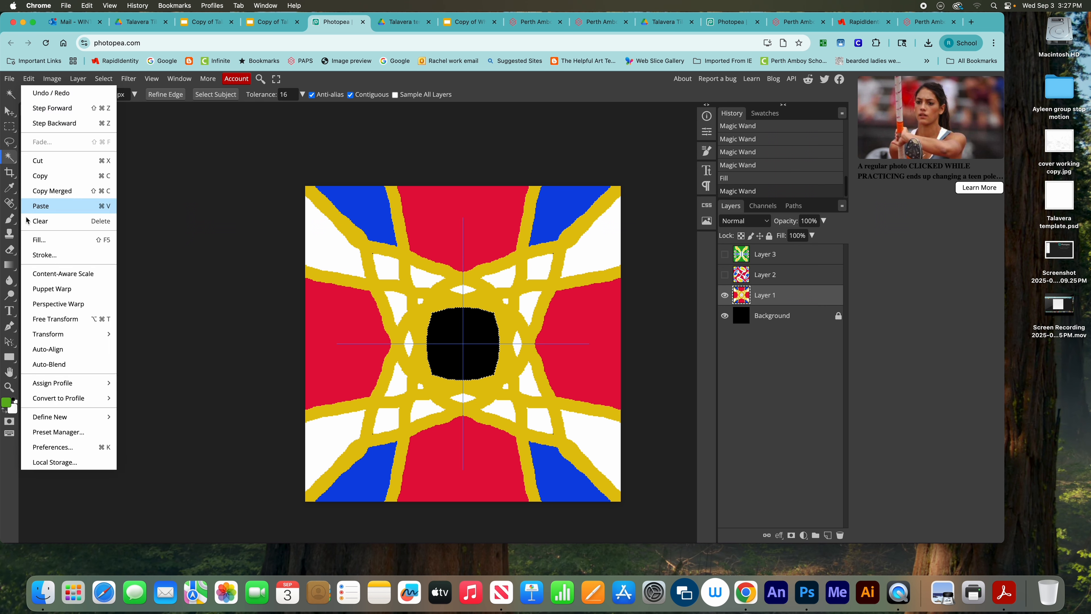
pyautogui.click(39, 255)
pyautogui.click(223, 237)
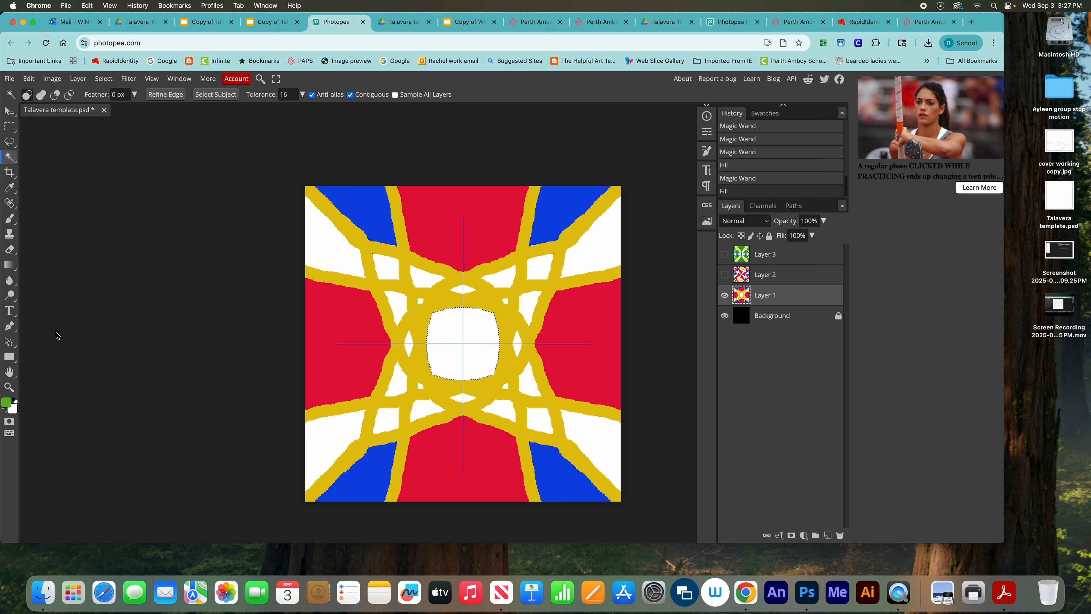
# - Refill the selected central shape with the green foreground color
pyautogui.click(28, 79)
pyautogui.click(41, 255)
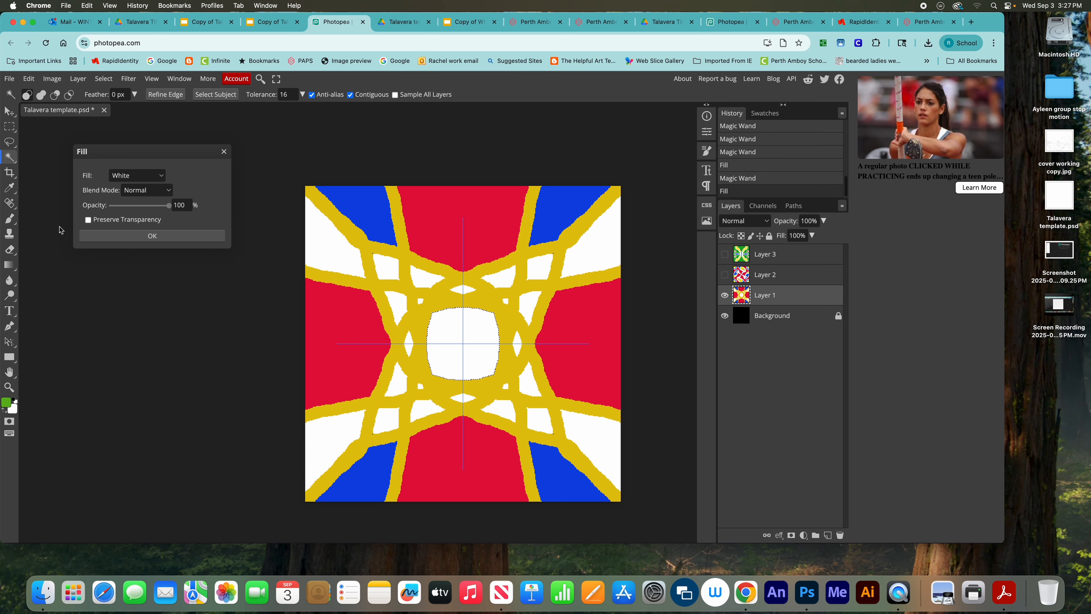
pyautogui.click(142, 175)
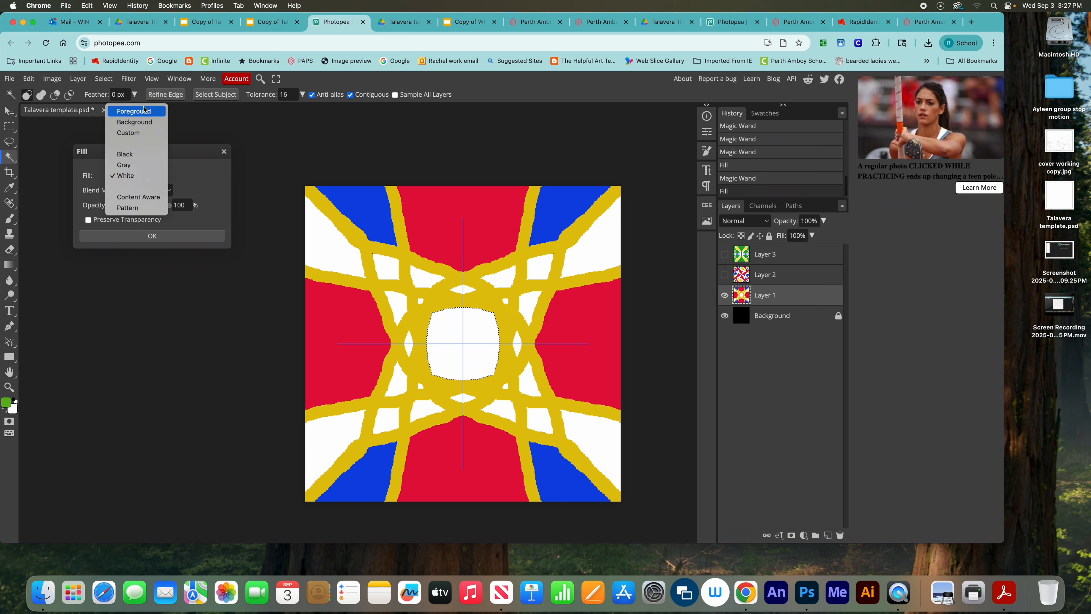
pyautogui.click(145, 111)
pyautogui.click(147, 240)
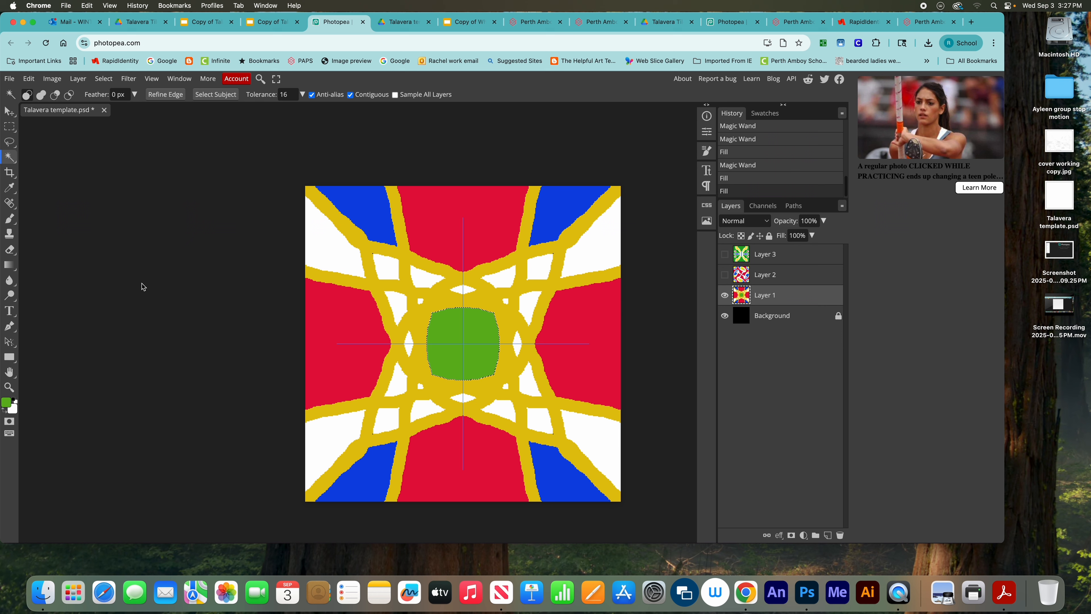
# - Change the foreground color to a darker green, refill the central shape with it and clear the selection
pyautogui.click(10, 404)
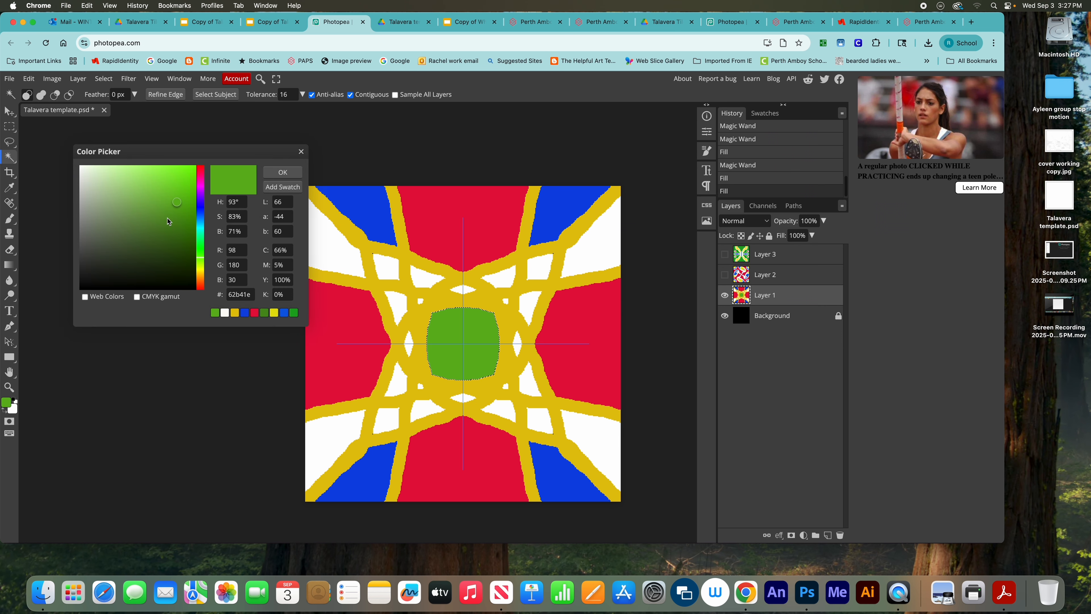
pyautogui.moveTo(176, 212); pyautogui.dragTo(172, 217)
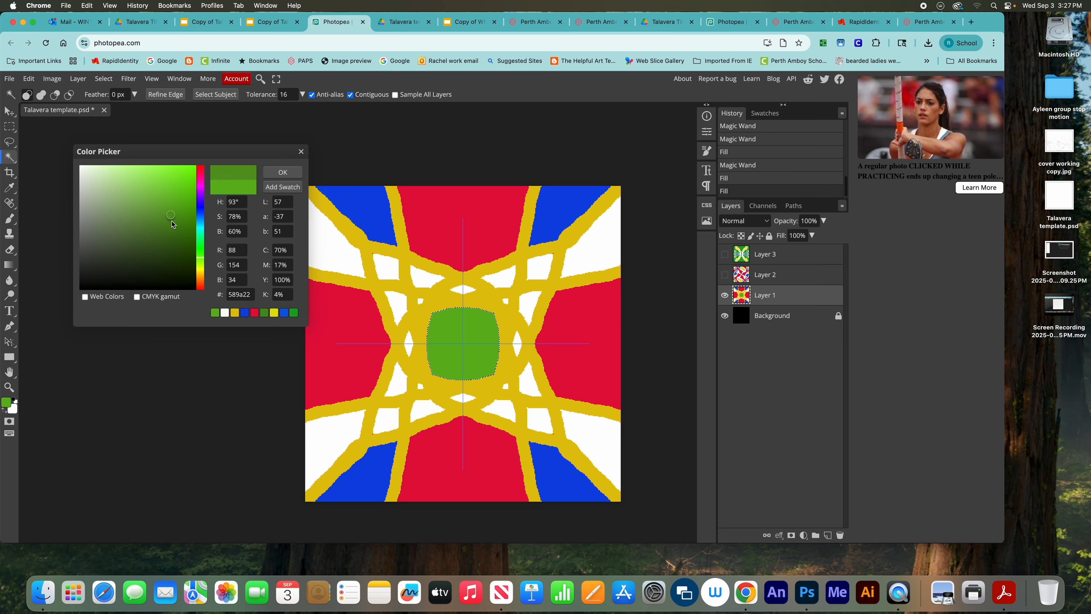
pyautogui.click(283, 172)
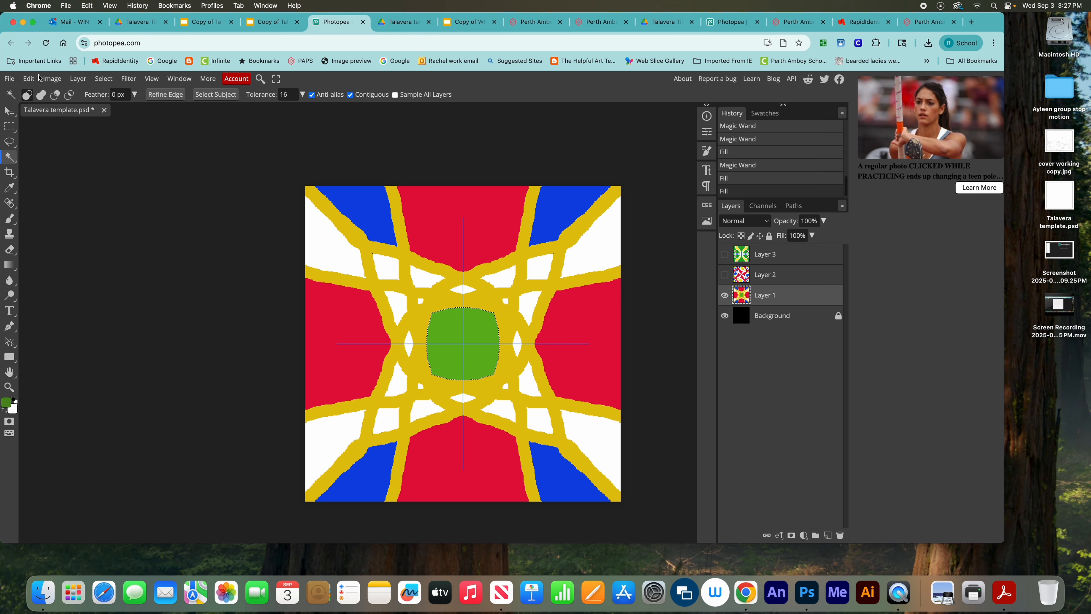
pyautogui.click(30, 79)
pyautogui.click(38, 238)
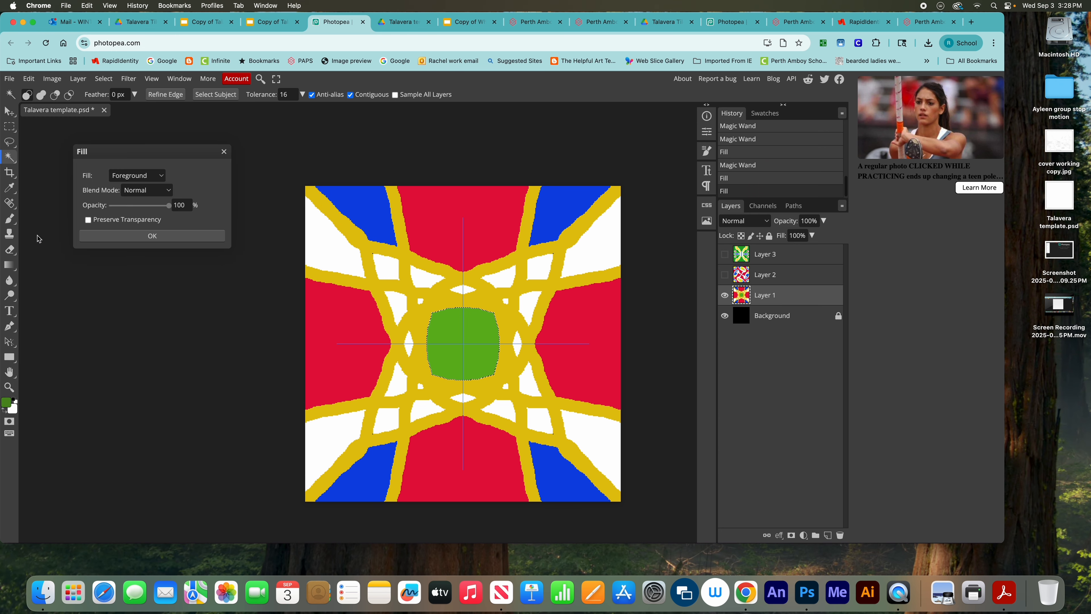
pyautogui.click(143, 238)
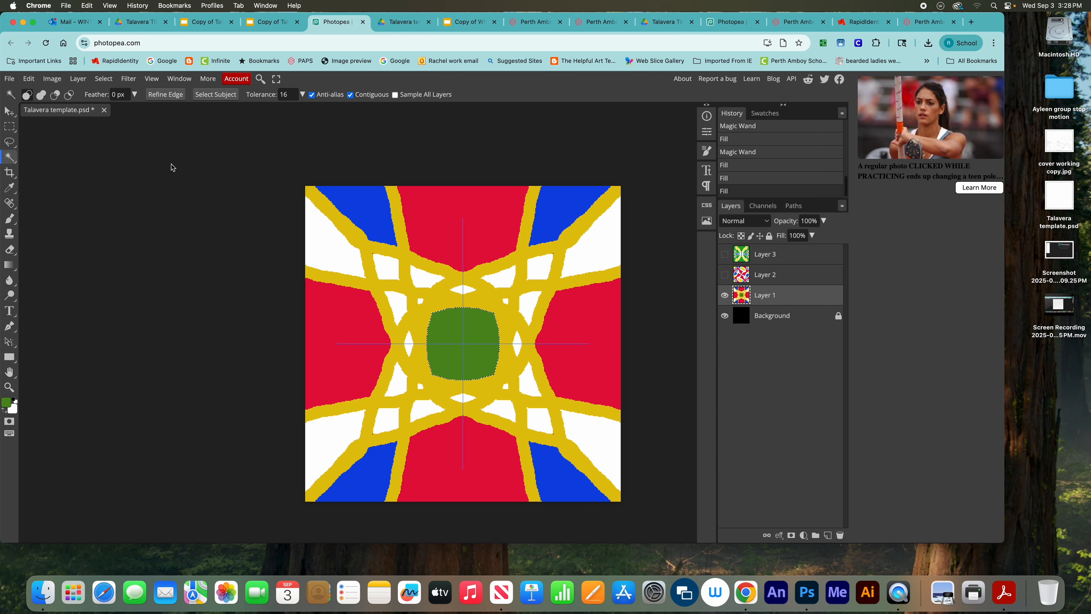
pyautogui.click(99, 79)
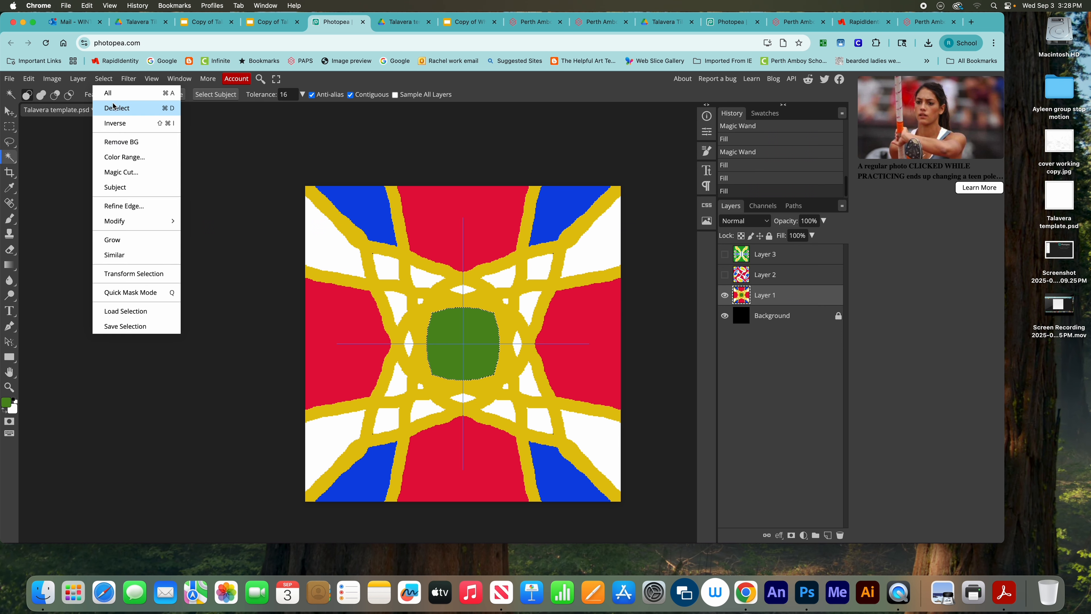
pyautogui.click(114, 107)
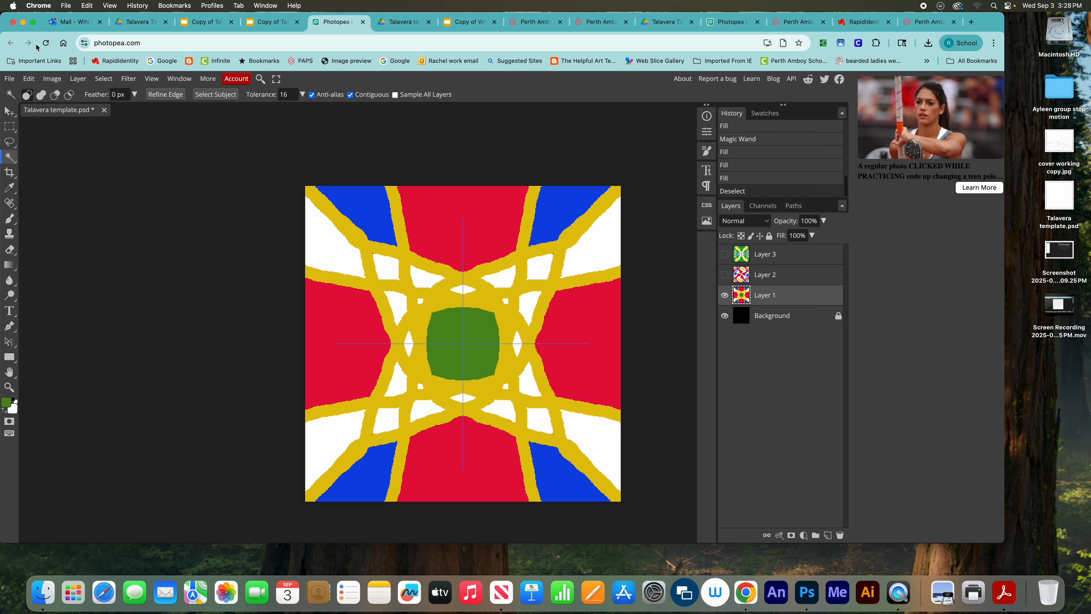
pyautogui.click(29, 78)
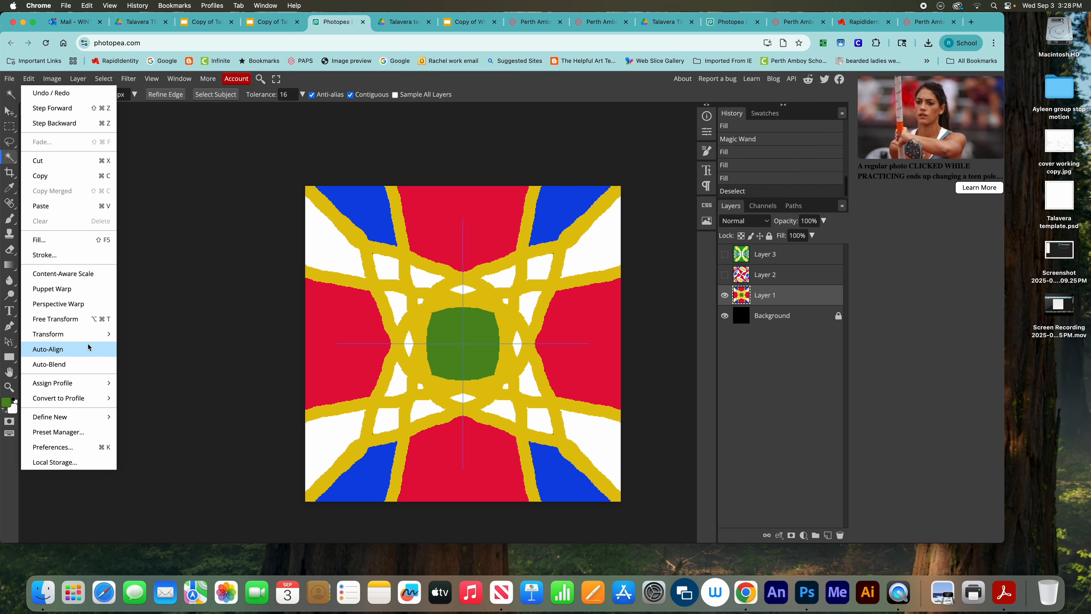
pyautogui.moveTo(82, 337)
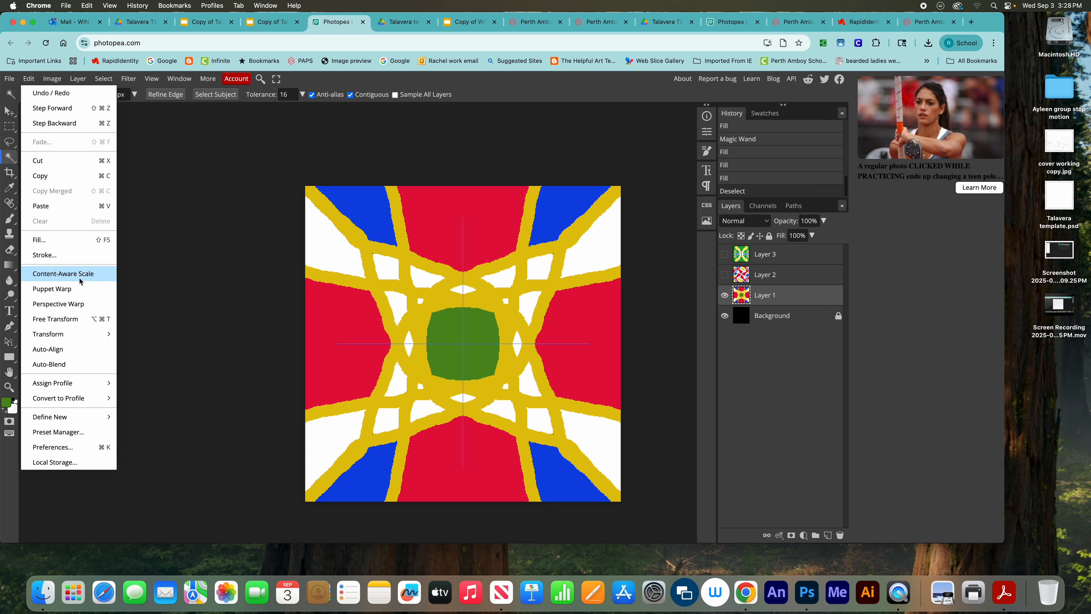
pyautogui.click(162, 147)
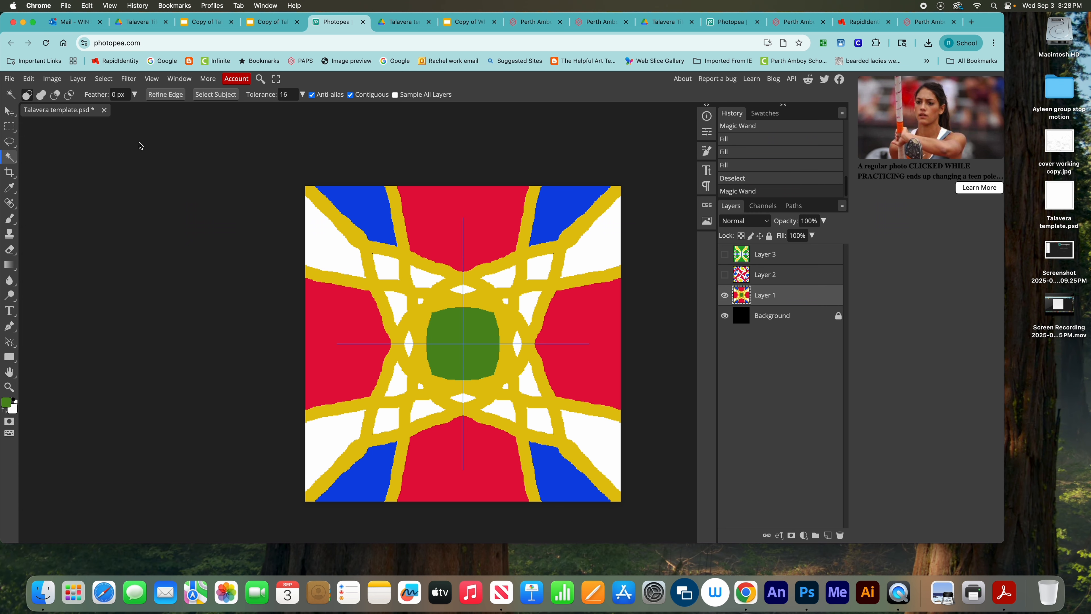
# - Export the visible Layer 1 tile design as a JPG named "Talavera 1"
pyautogui.click(17, 80)
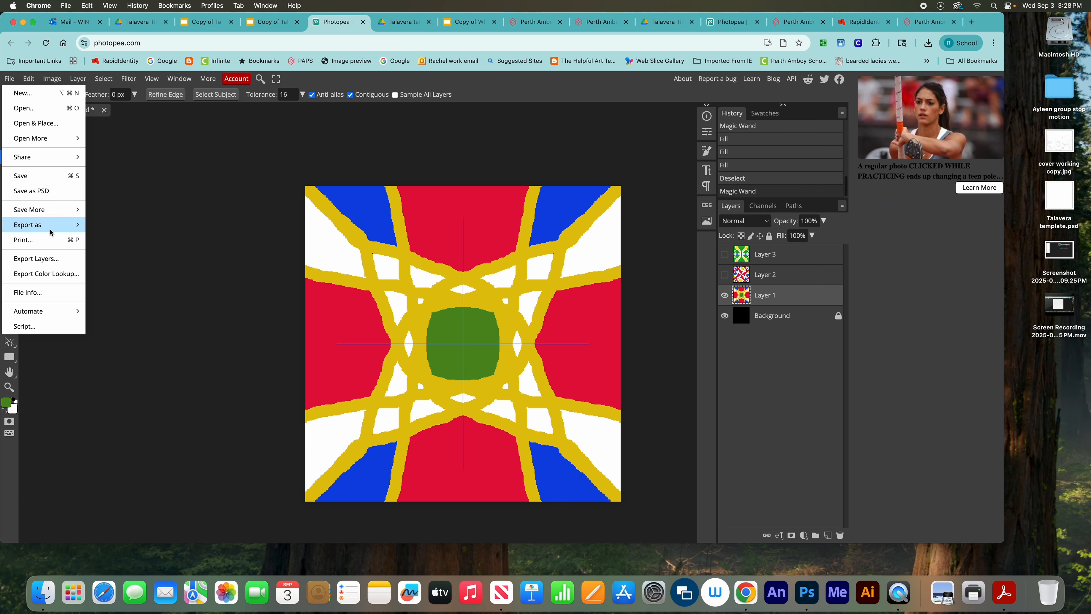
pyautogui.moveTo(53, 221)
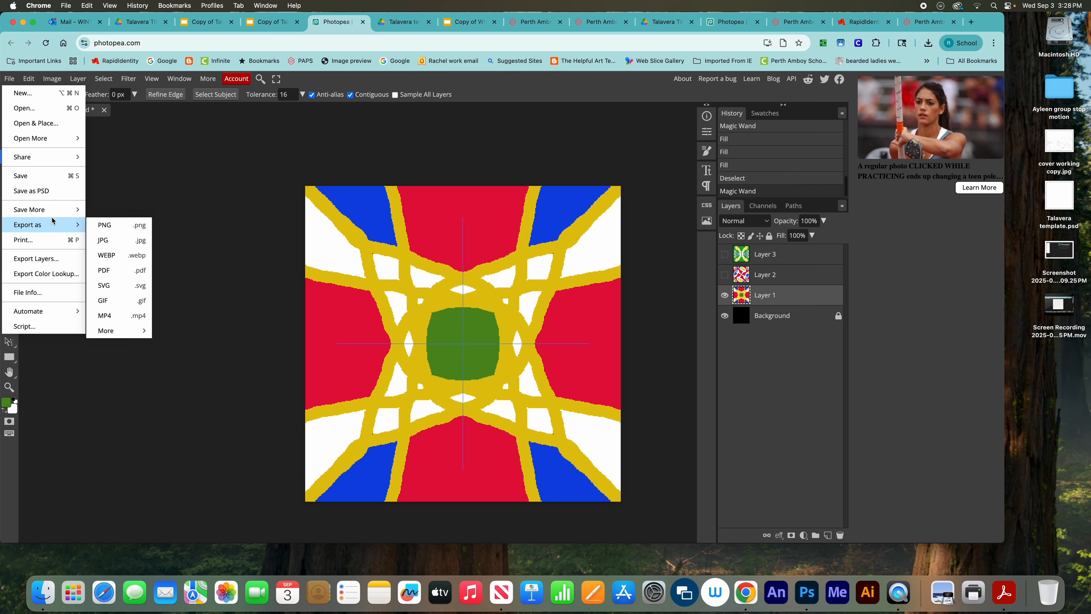
pyautogui.click(105, 241)
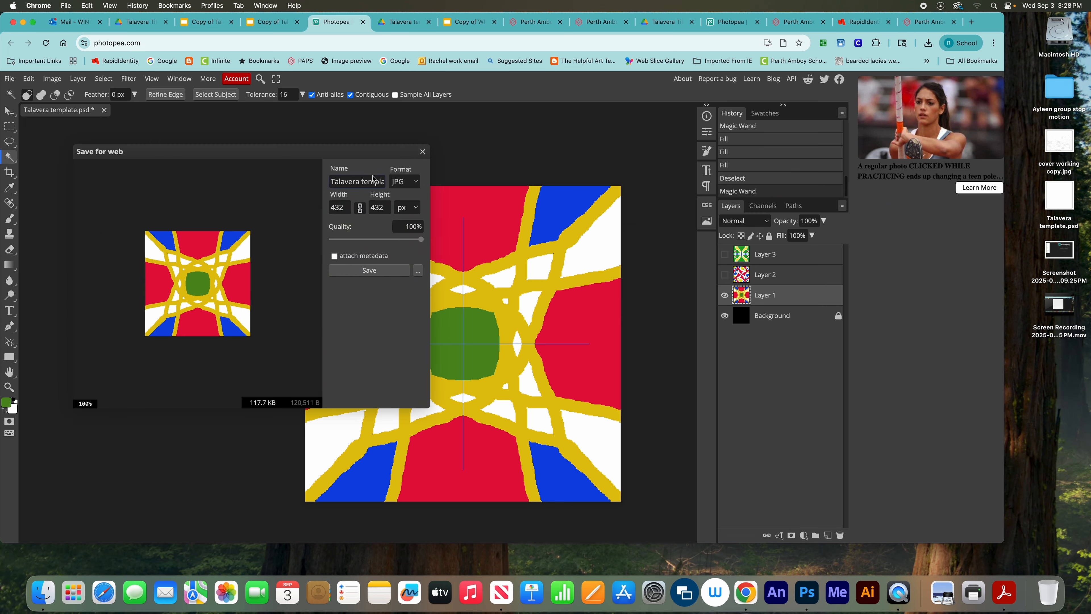
pyautogui.click(368, 185)
pyautogui.doubleClick(368, 184)
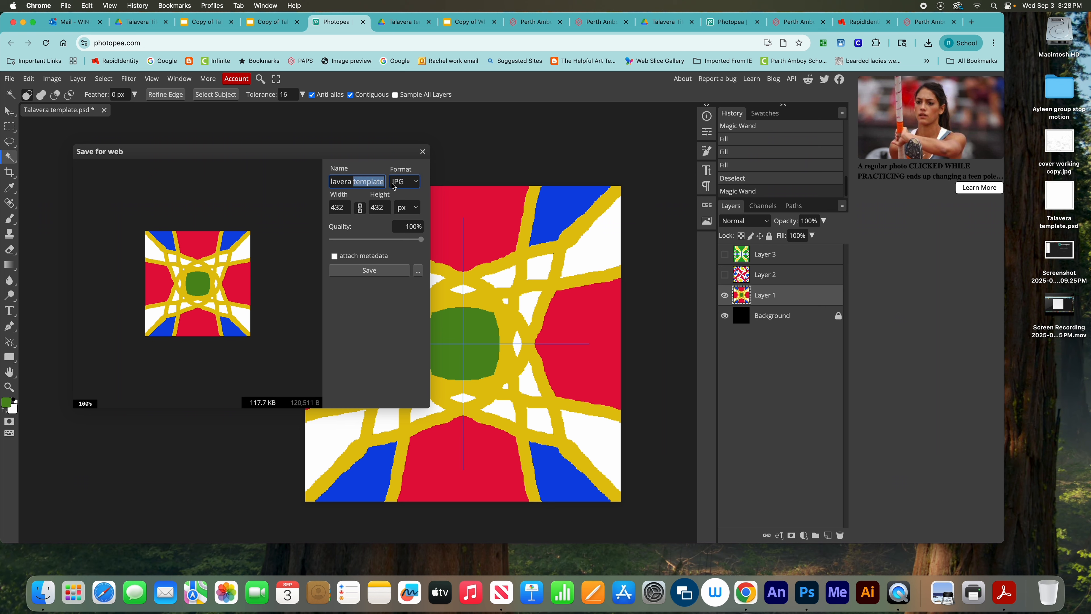
pyautogui.write('1')
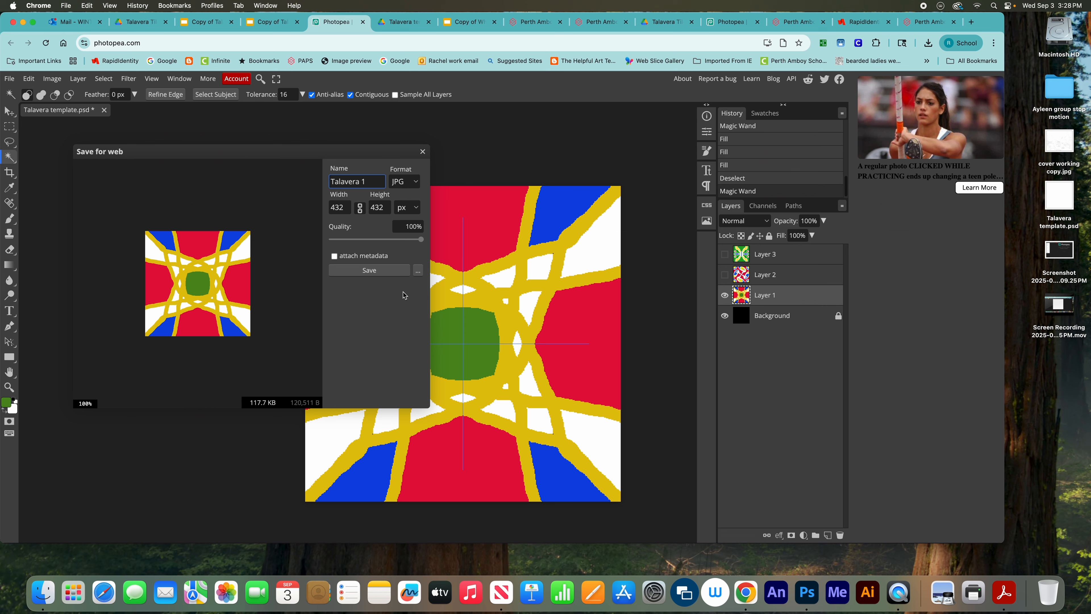
pyautogui.click(369, 270)
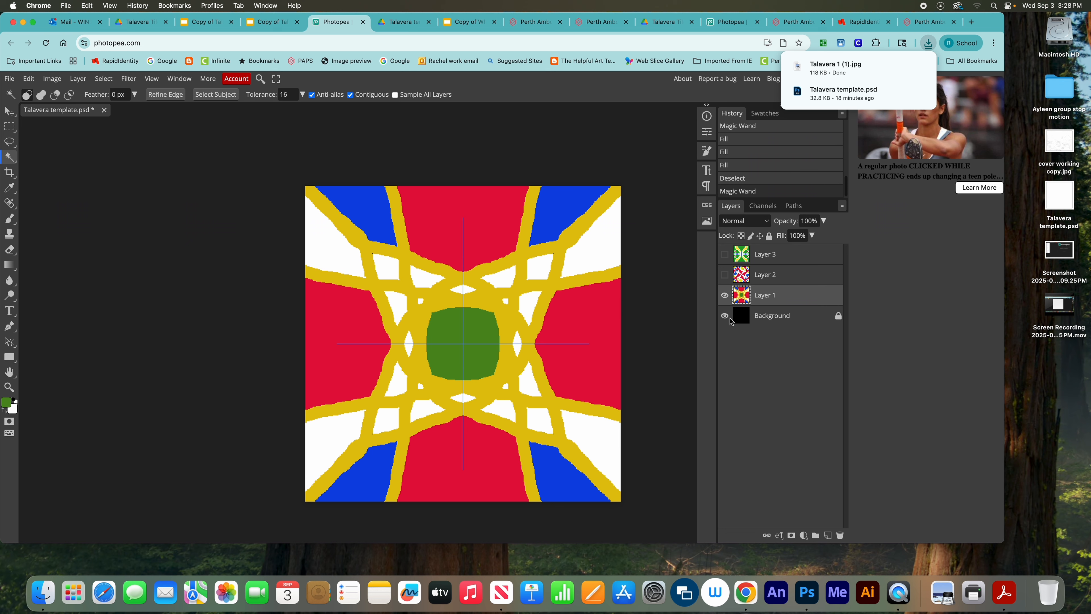
# - Hide Layer 1, show Layer 2 and export its design as a JPG named "Talavera 2"
pyautogui.click(724, 295)
pyautogui.click(724, 275)
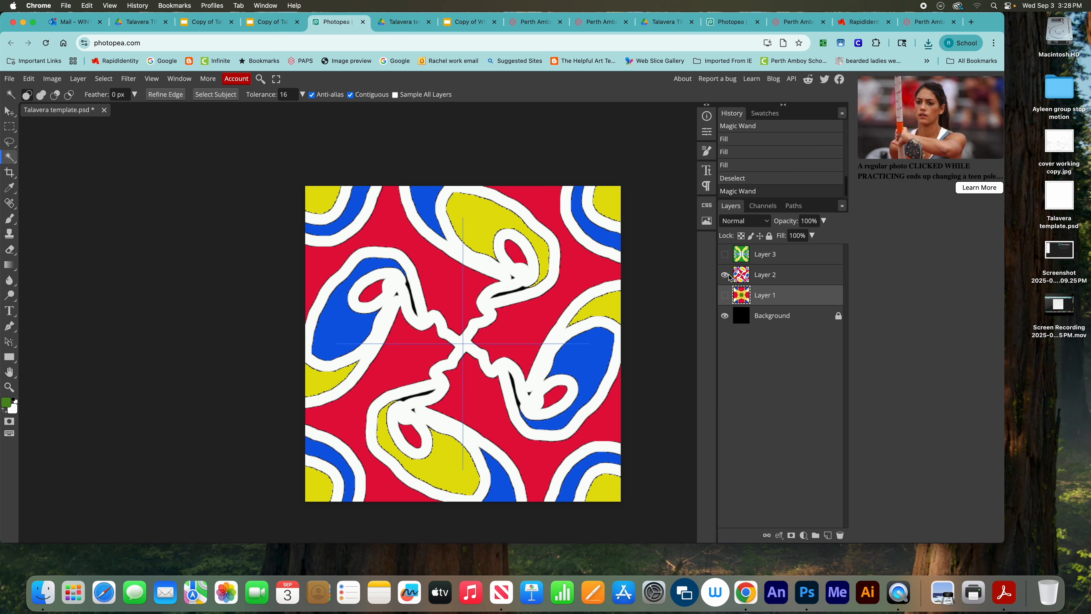
pyautogui.click(9, 79)
pyautogui.moveTo(34, 229)
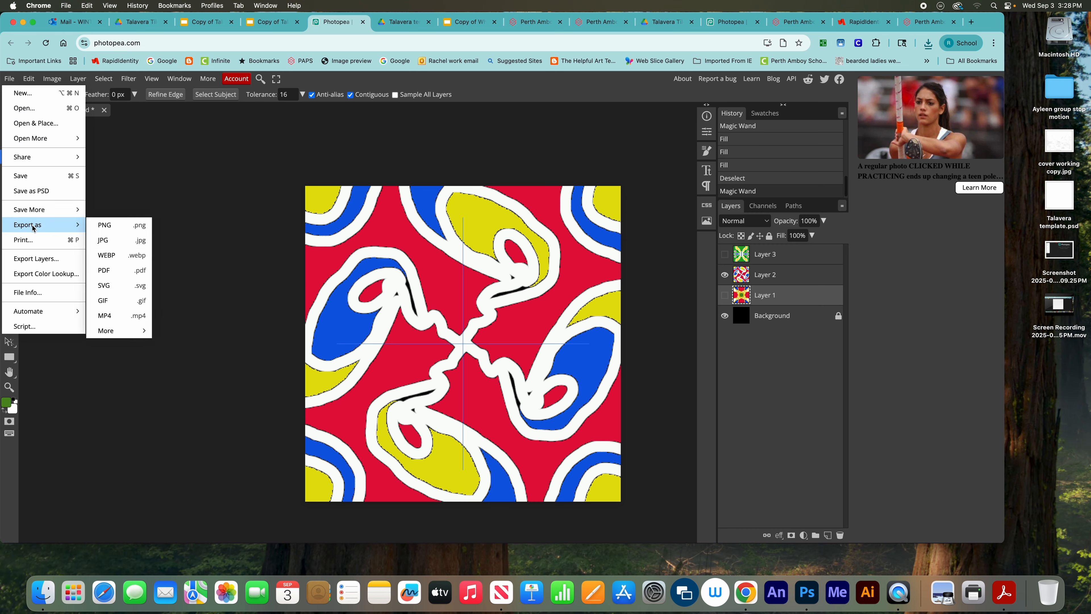
pyautogui.click(113, 240)
pyautogui.click(364, 184)
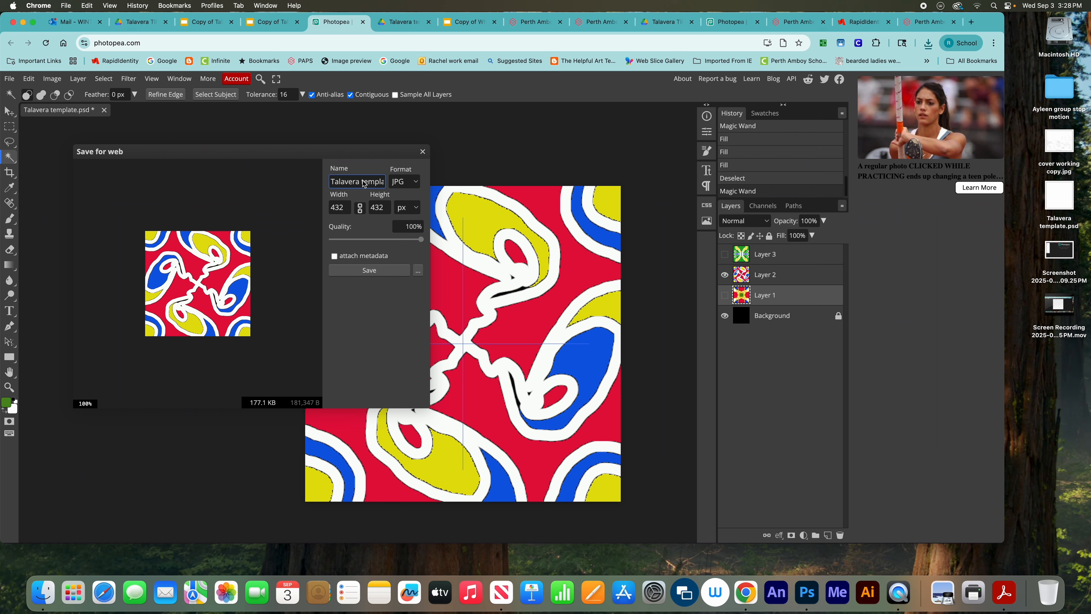
pyautogui.moveTo(370, 186); pyautogui.dragTo(400, 189)
pyautogui.write('2')
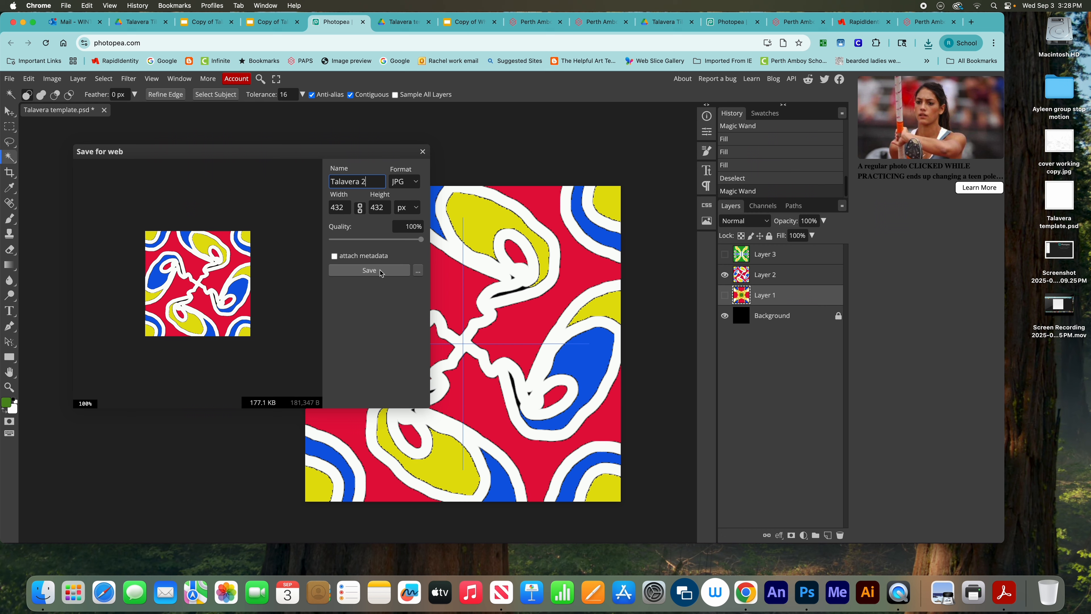
pyautogui.click(381, 271)
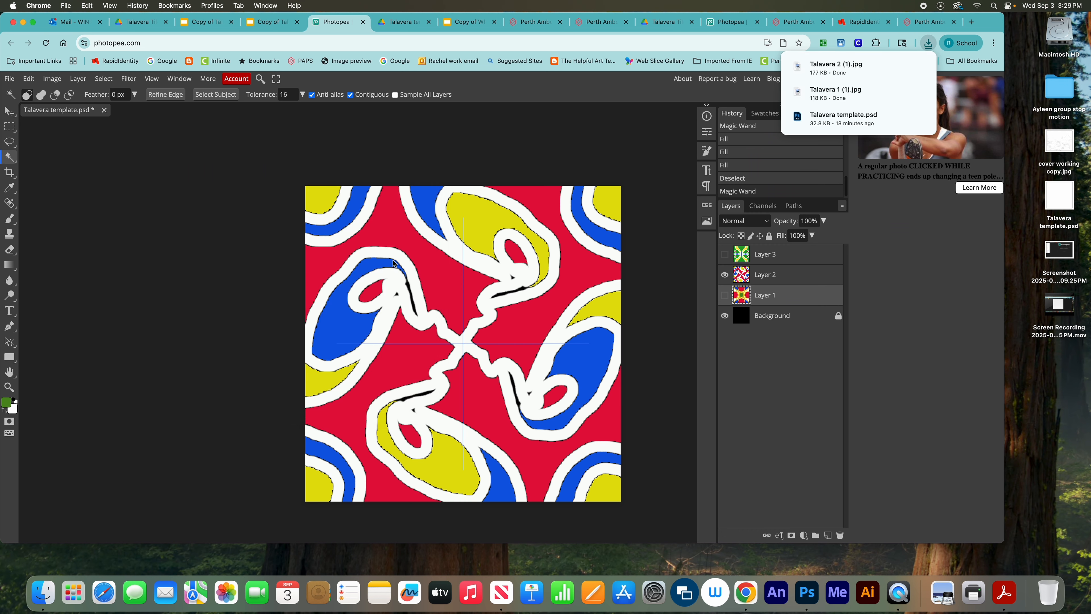
# - Hide Layer 2, show Layer 3 and export its design as a JPG named "Talavera 3"
pyautogui.click(724, 275)
pyautogui.click(724, 254)
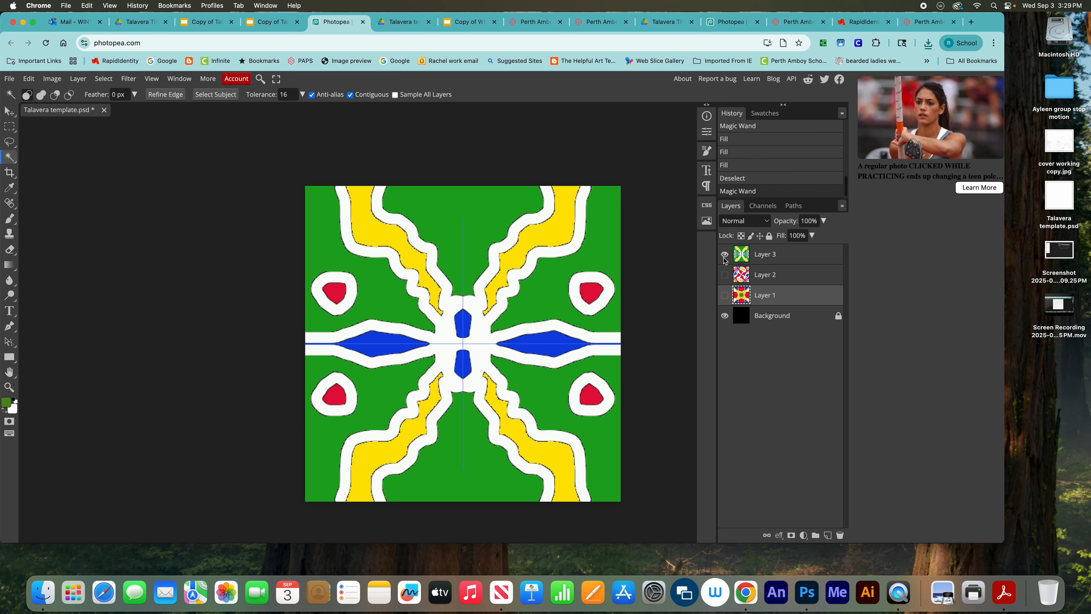
pyautogui.click(757, 257)
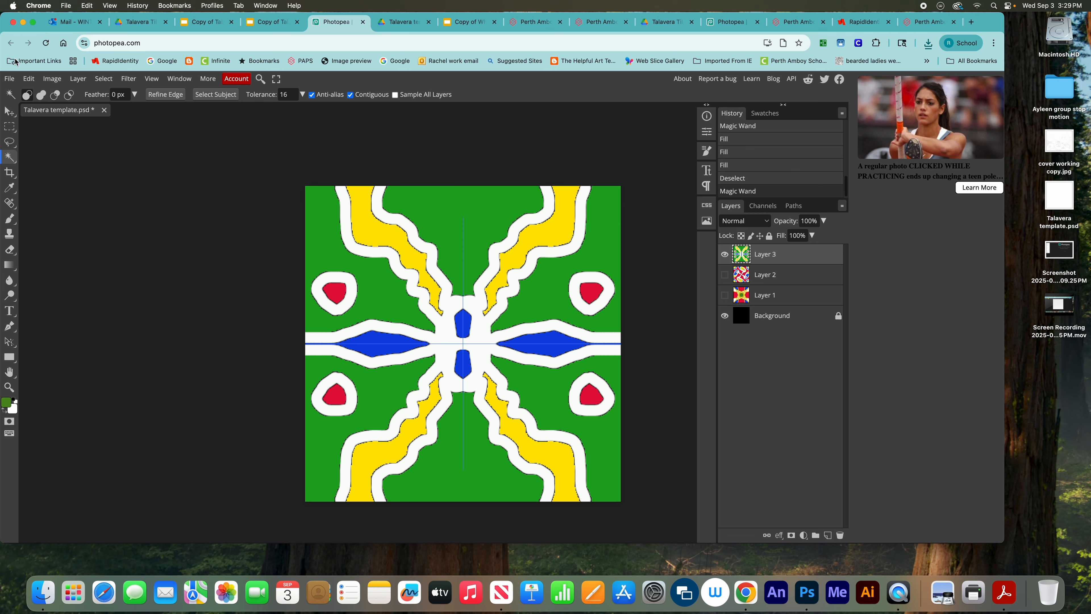
pyautogui.click(9, 79)
pyautogui.moveTo(47, 225)
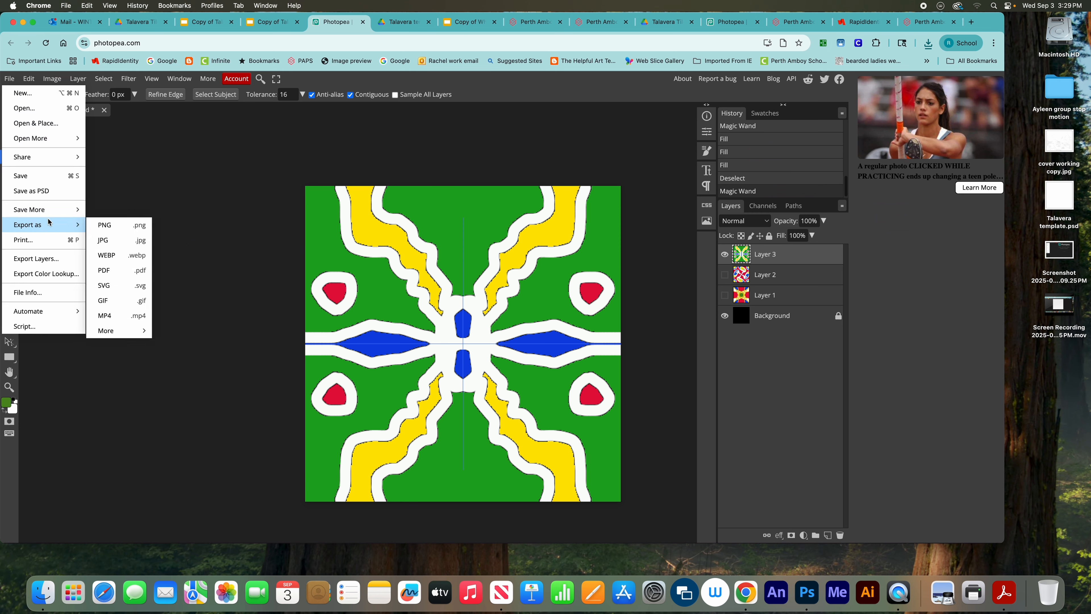
pyautogui.click(124, 240)
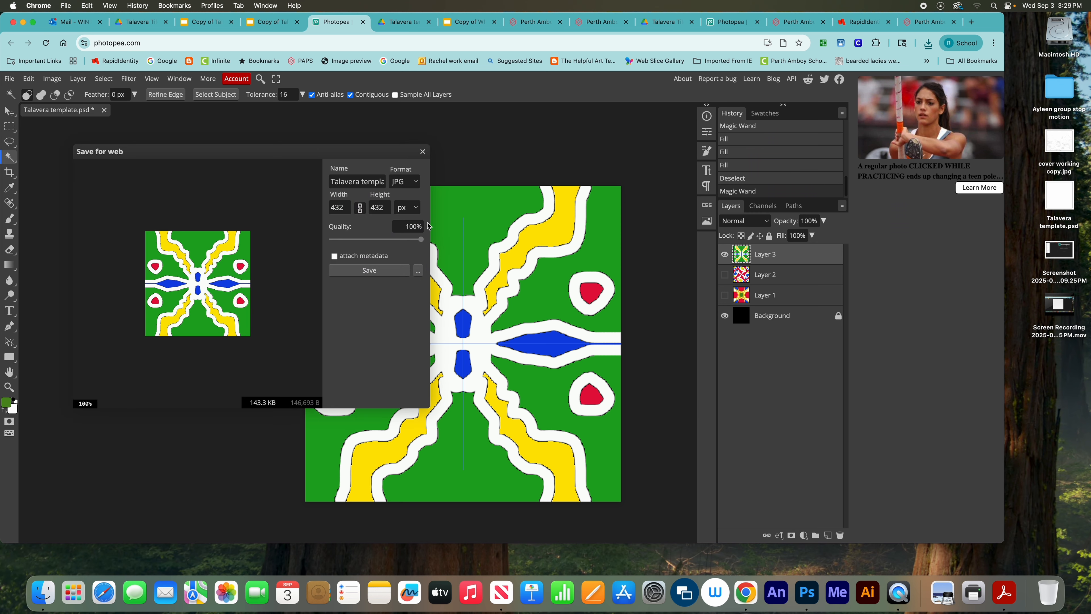
pyautogui.click(358, 182)
pyautogui.moveTo(365, 185); pyautogui.dragTo(425, 195)
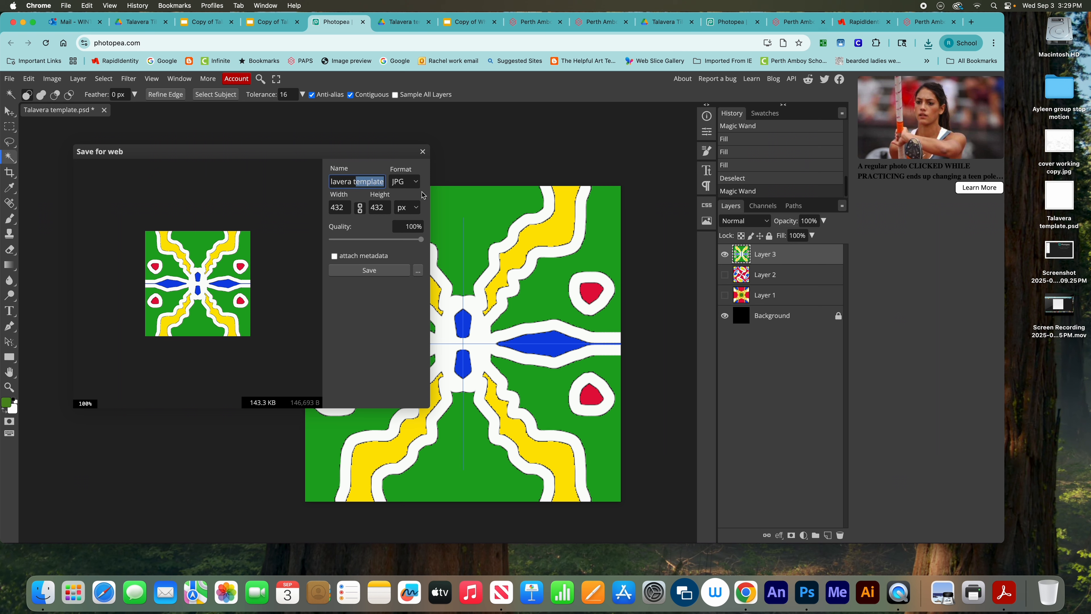
pyautogui.press('BackSpace')
pyautogui.click(367, 270)
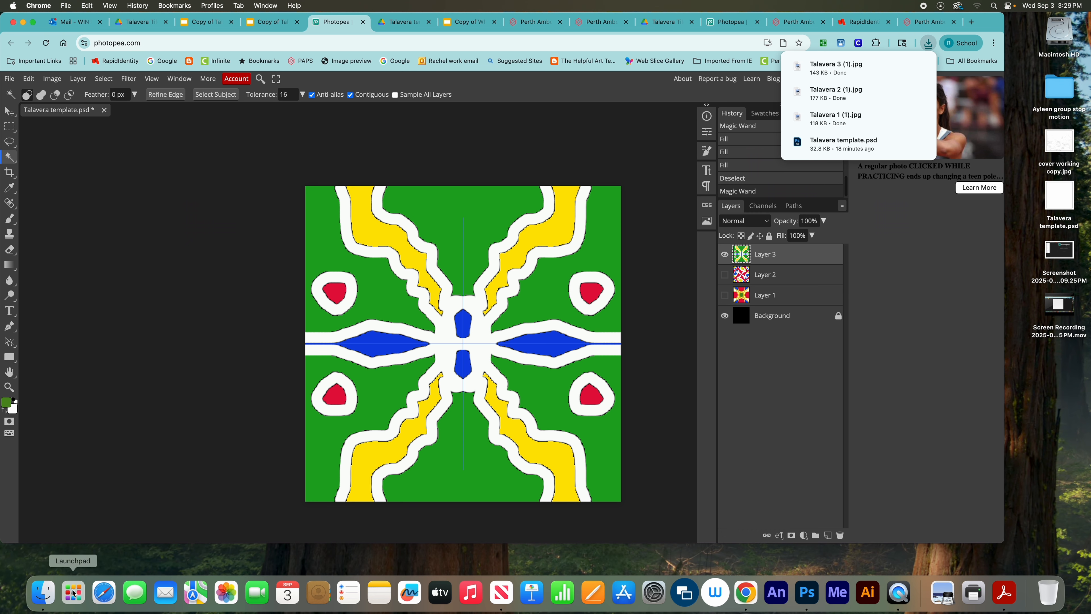
# - Switch to Finder and open the Downloads folder
pyautogui.click(43, 592)
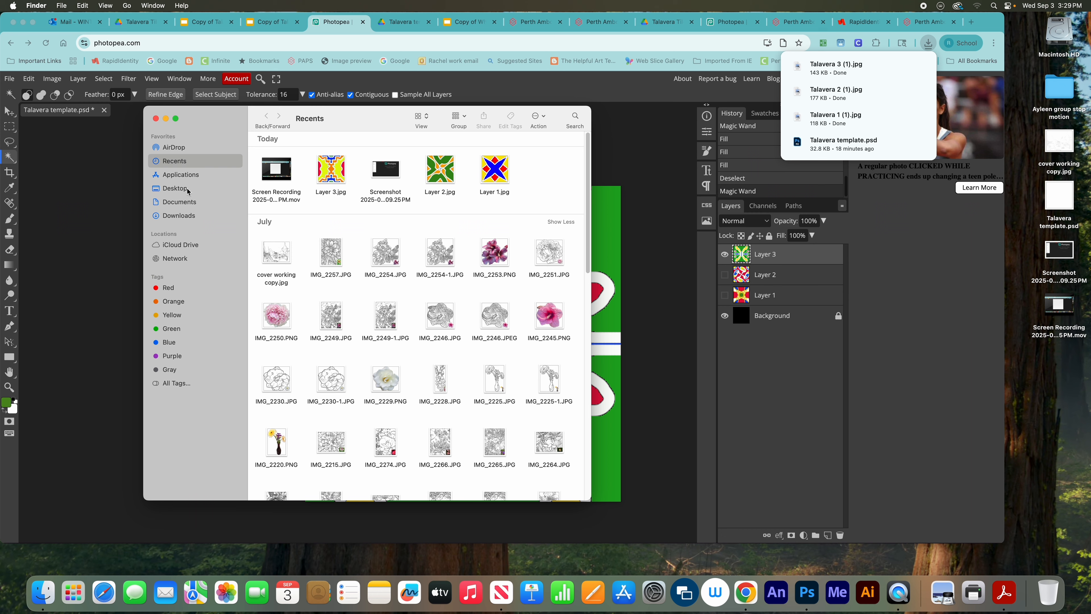
pyautogui.click(175, 188)
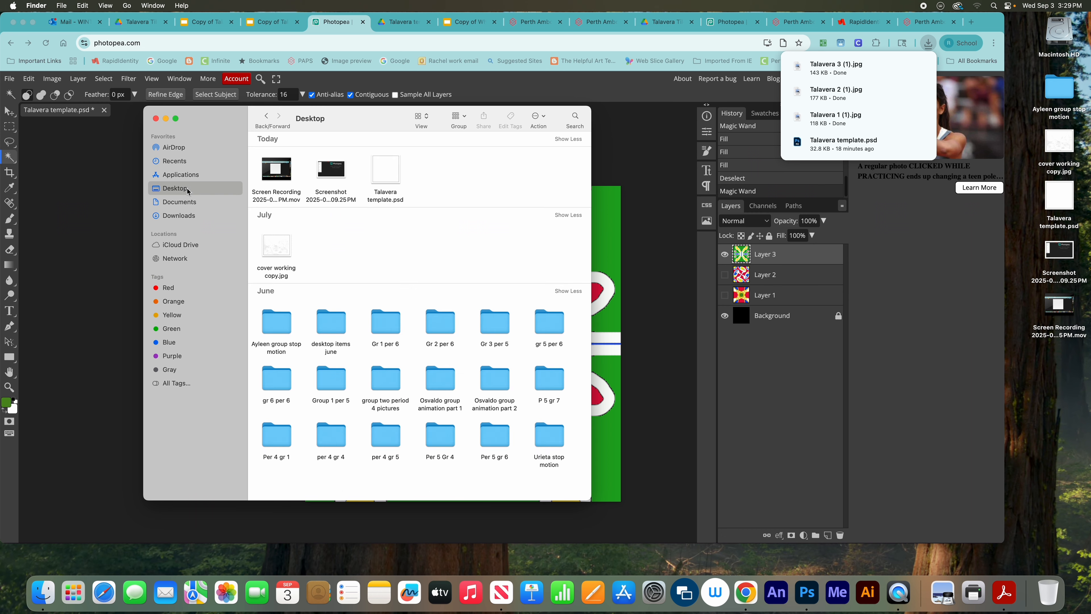
pyautogui.click(187, 215)
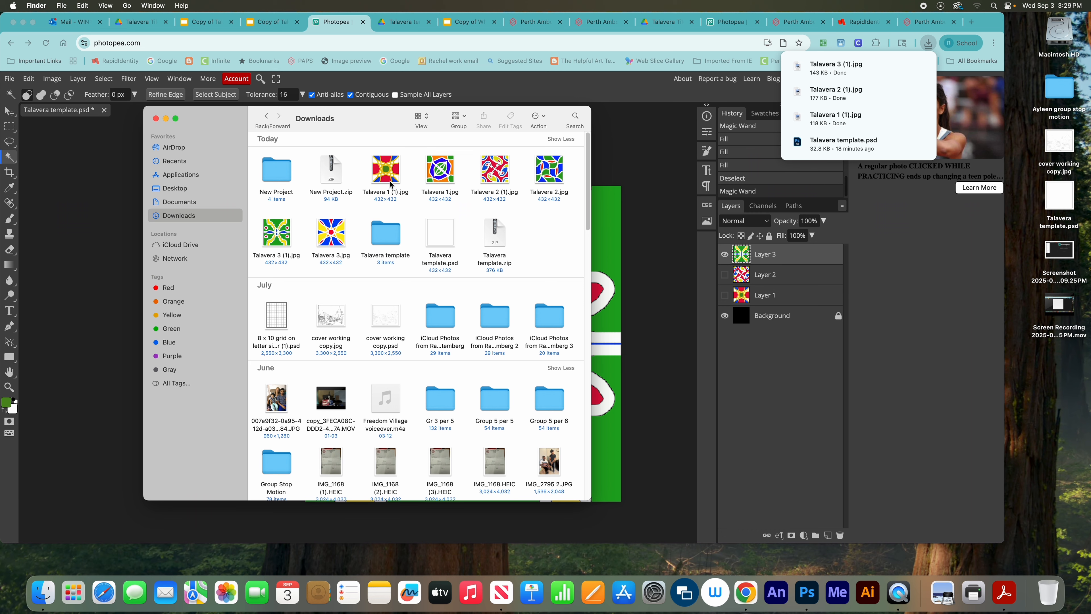
# - Preview the Talavera 1, Talavera 2 and Talavera 3 JPG files, including their "(1)" versions, to check each tile design
pyautogui.doubleClick(388, 181)
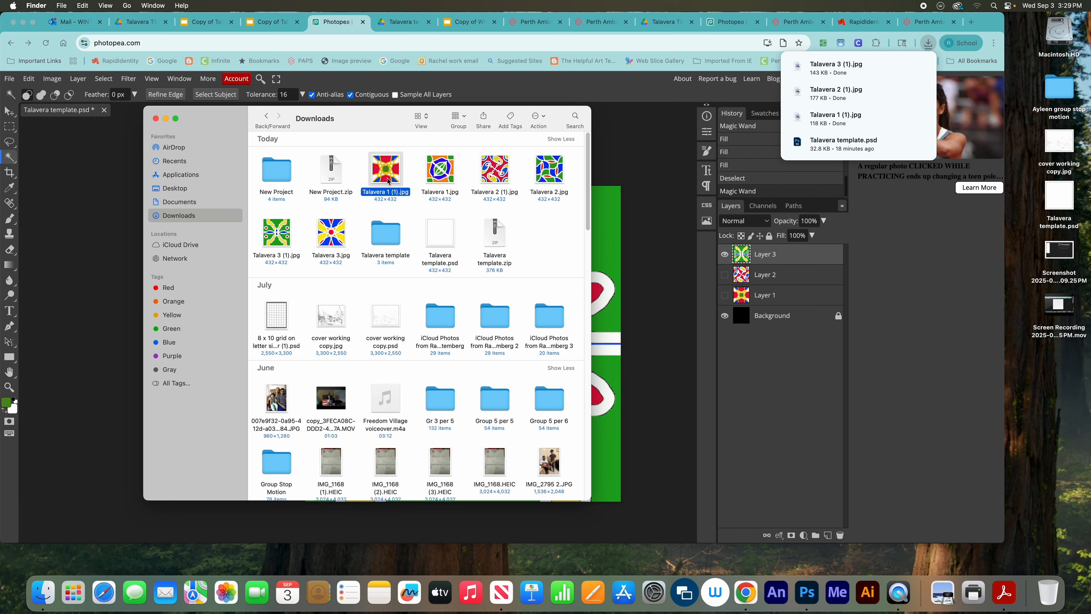
pyautogui.doubleClick(446, 178)
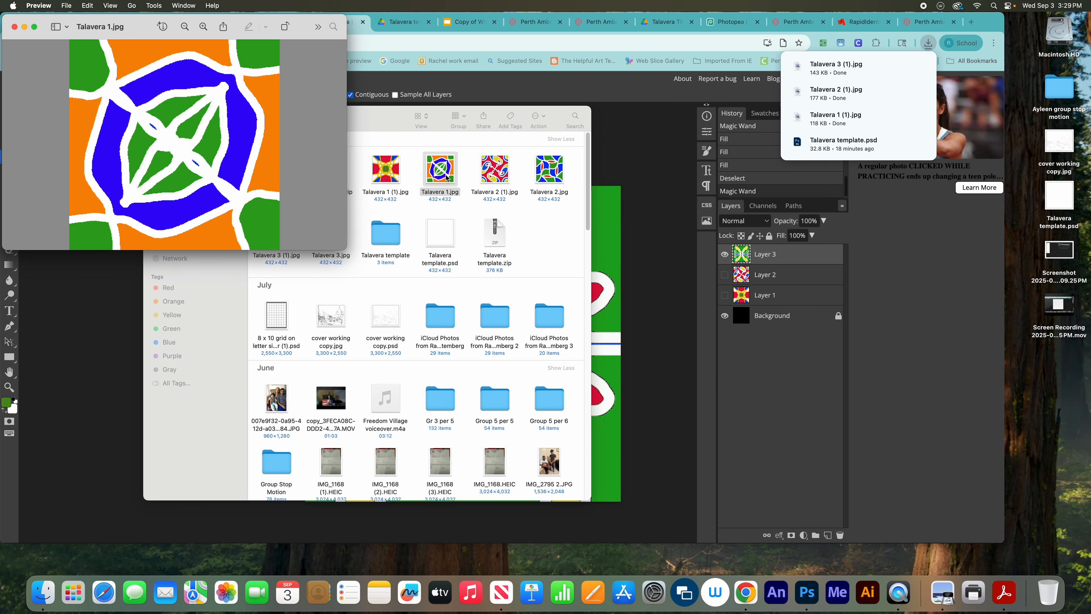
pyautogui.doubleClick(495, 176)
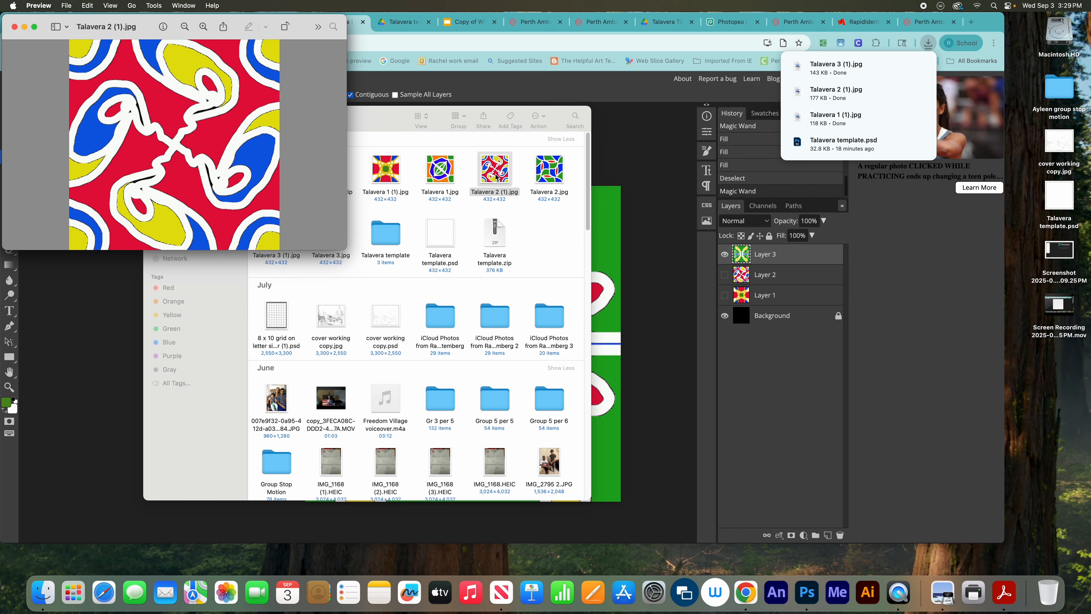
pyautogui.doubleClick(553, 174)
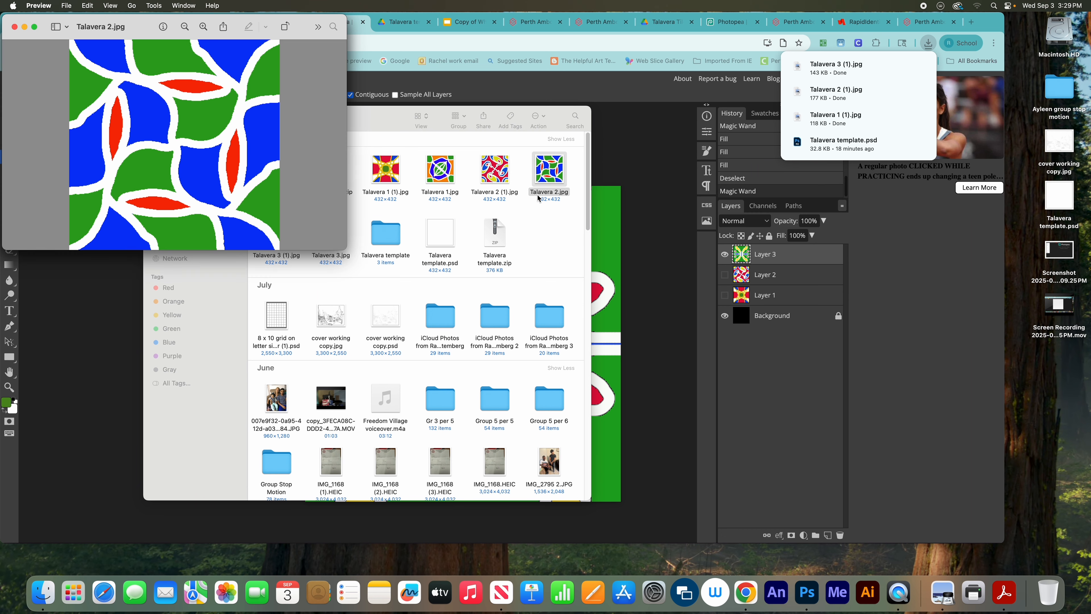
pyautogui.click(525, 212)
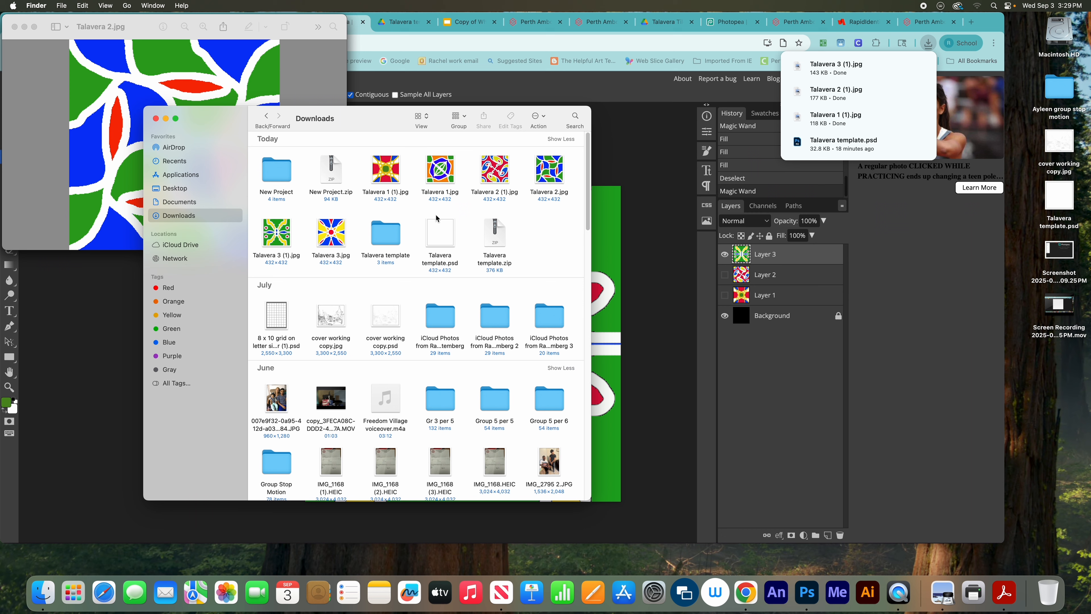
pyautogui.doubleClick(277, 234)
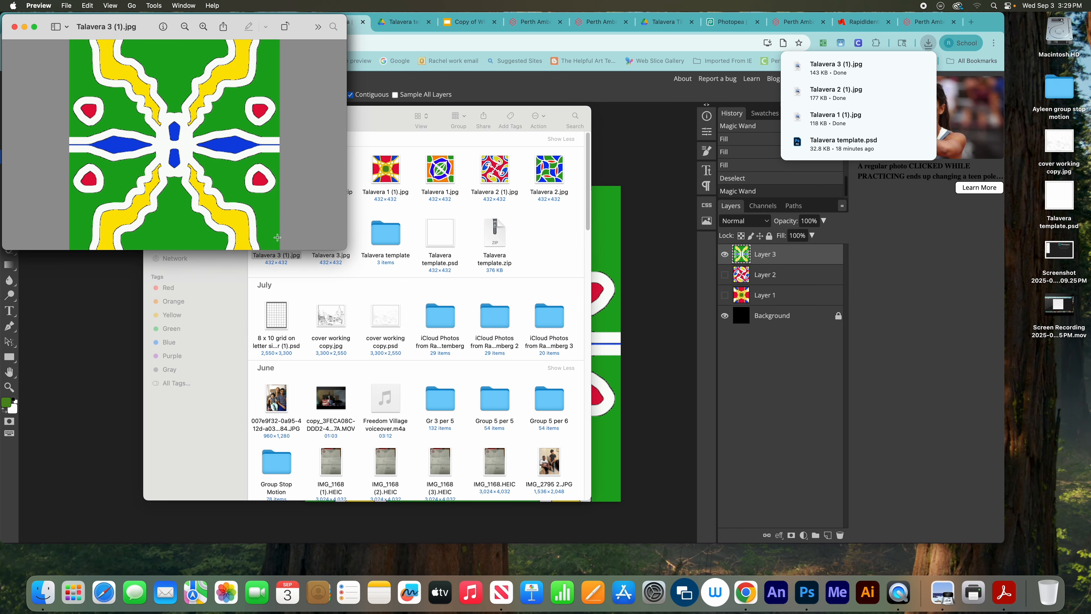
pyautogui.click(426, 215)
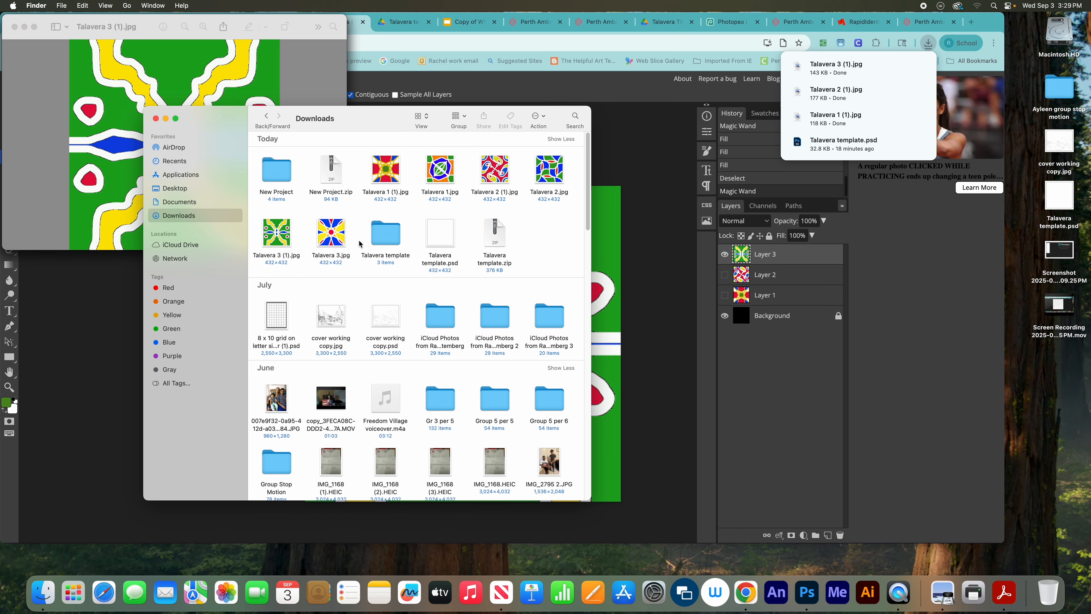
pyautogui.doubleClick(332, 235)
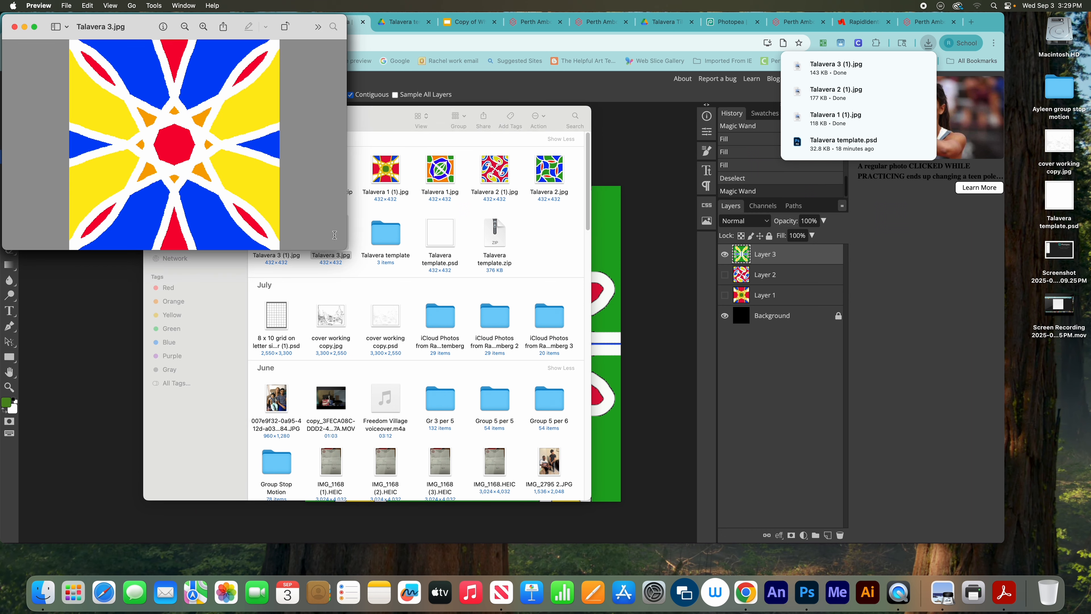